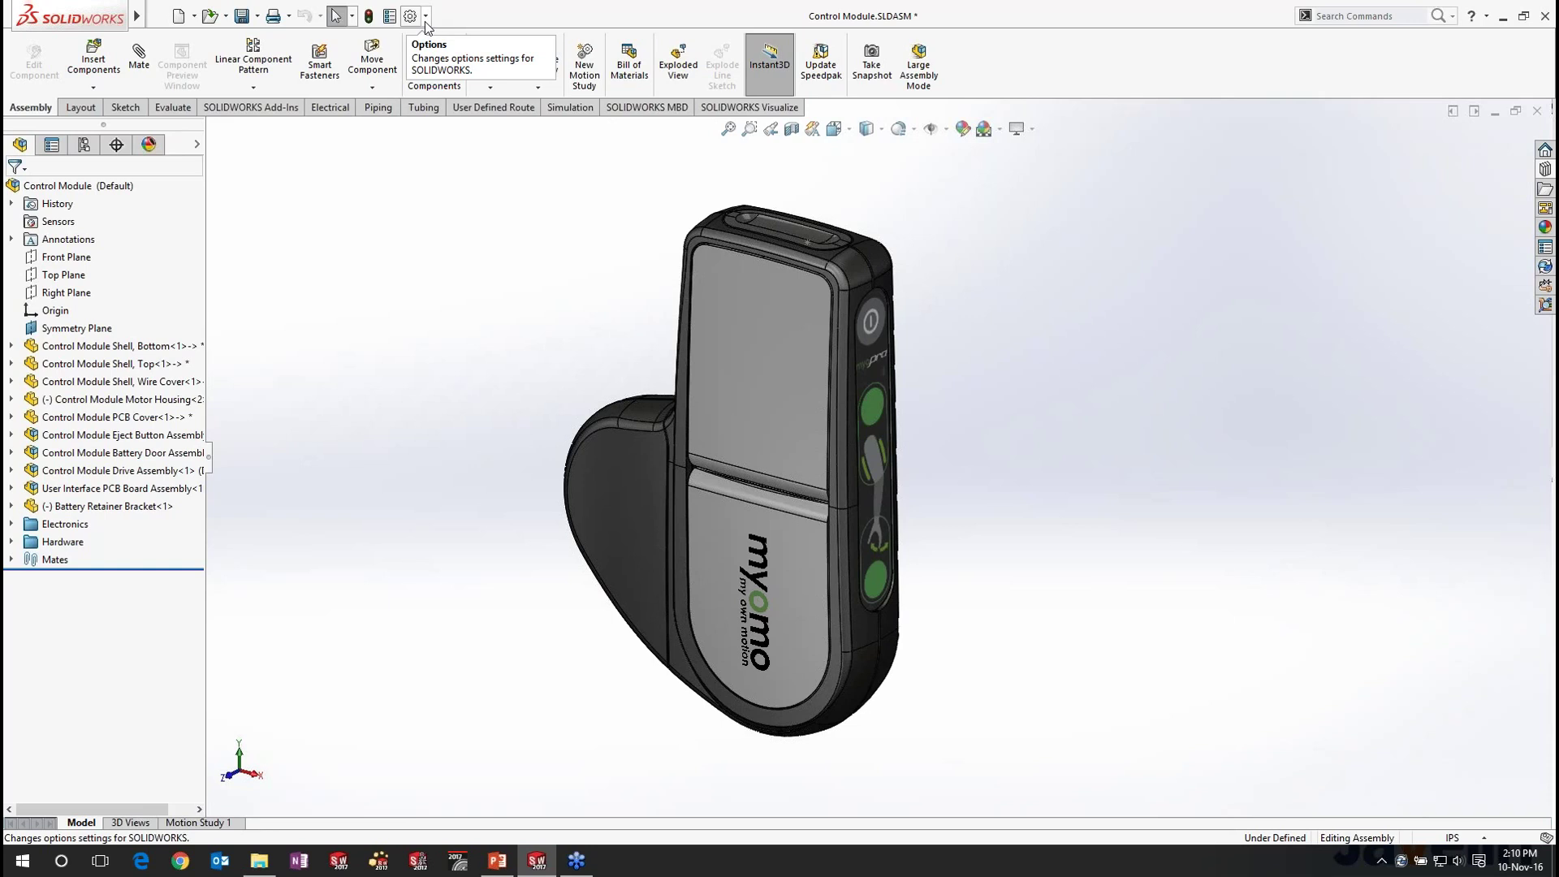
Step: Review the system import options for Inventor/Catia V5/Creo/NX/Solid Edge files, including the 3D Interconnect setting, and accept them
left_click(421, 18)
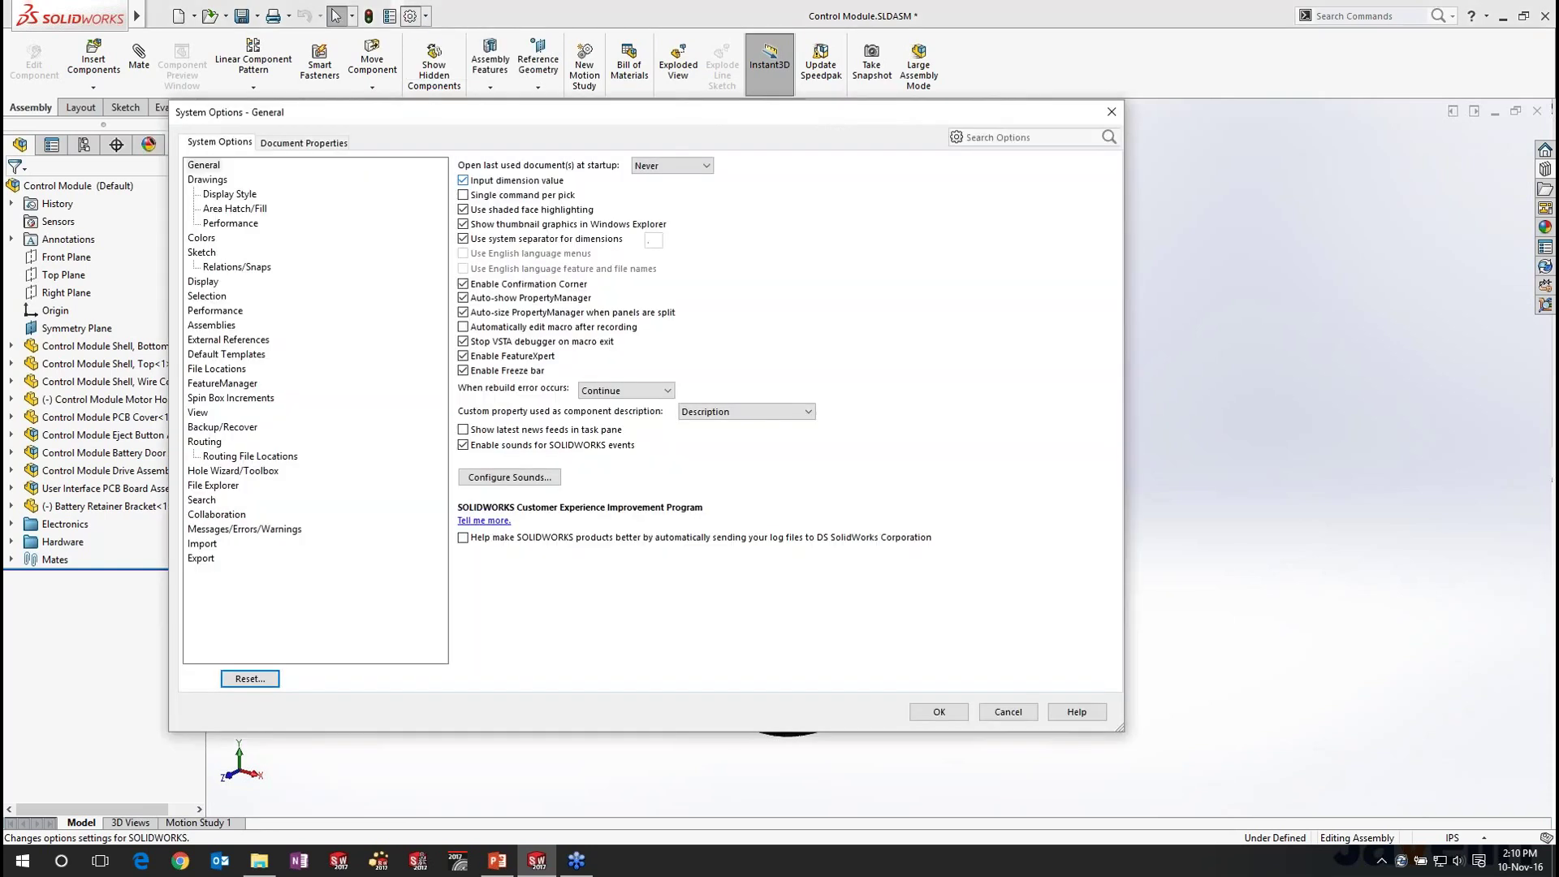
left_click(202, 543)
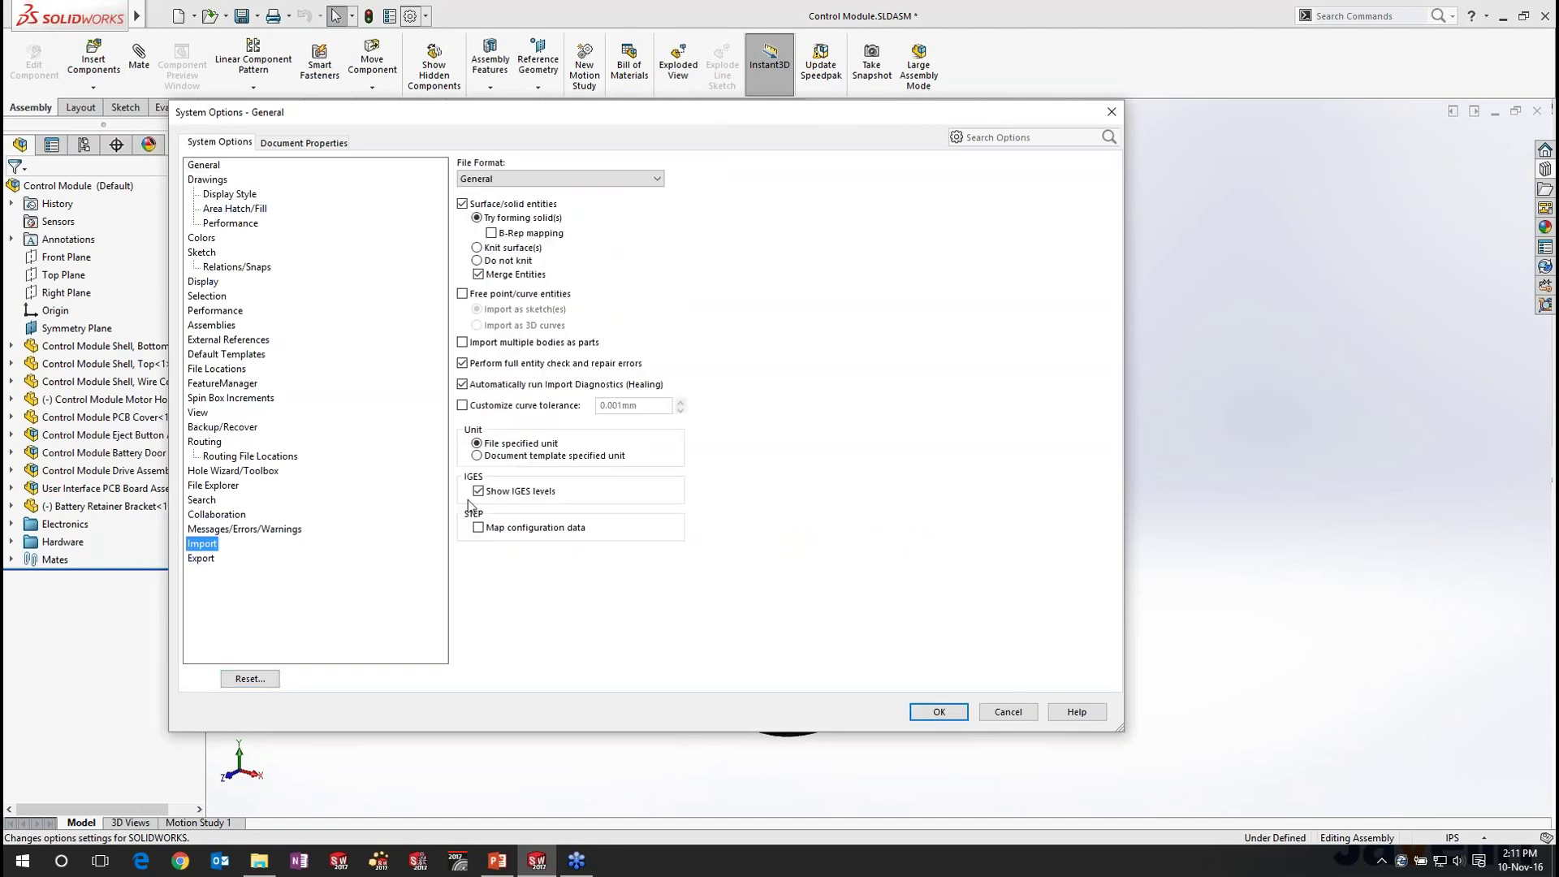
left_click(530, 179)
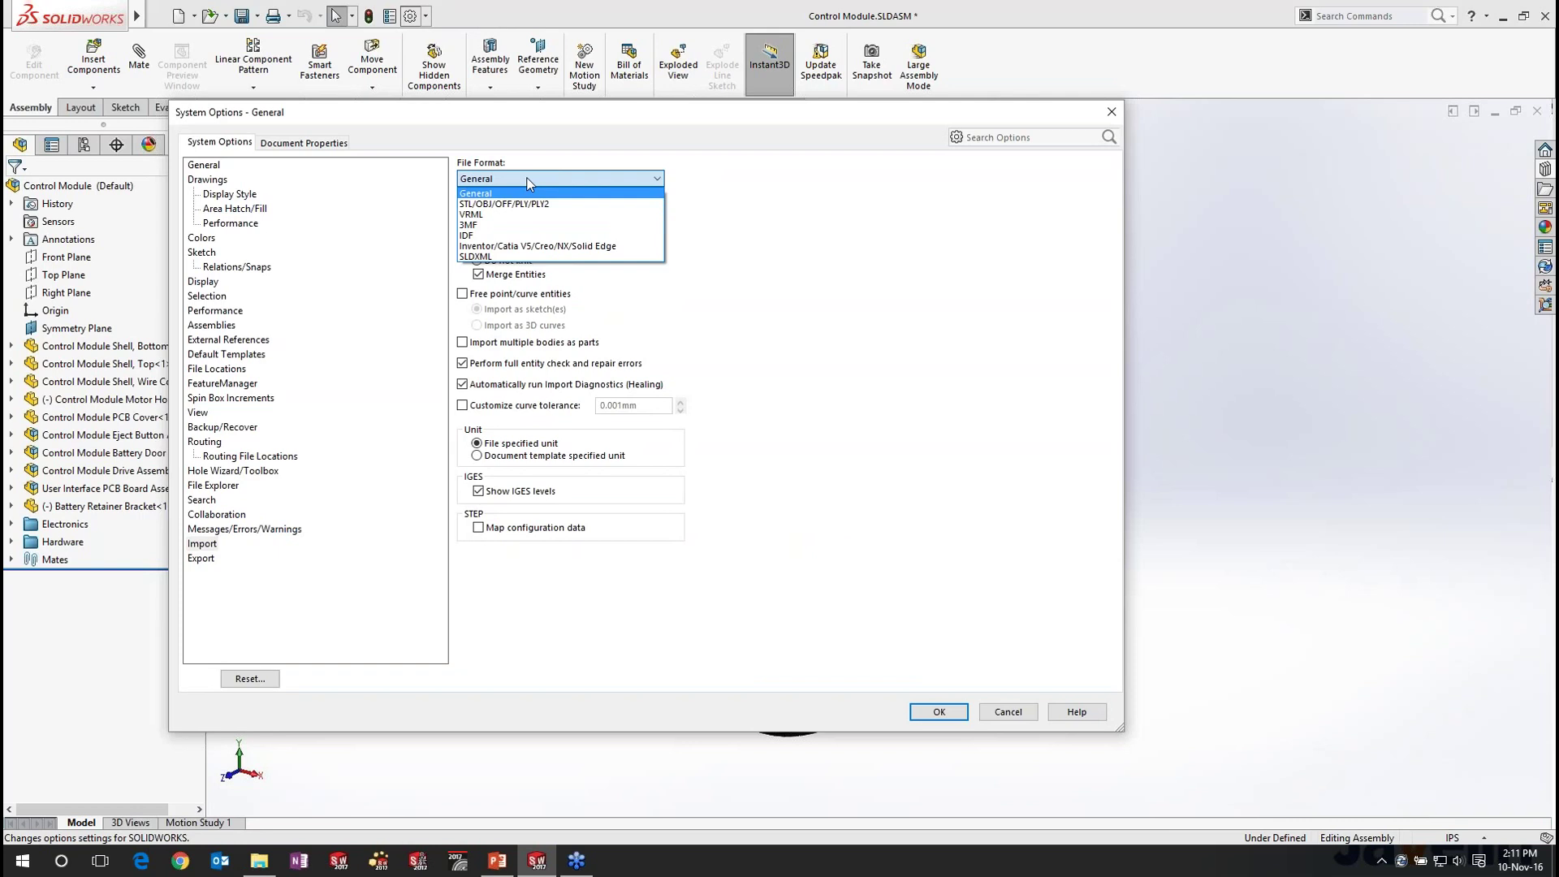
left_click(598, 247)
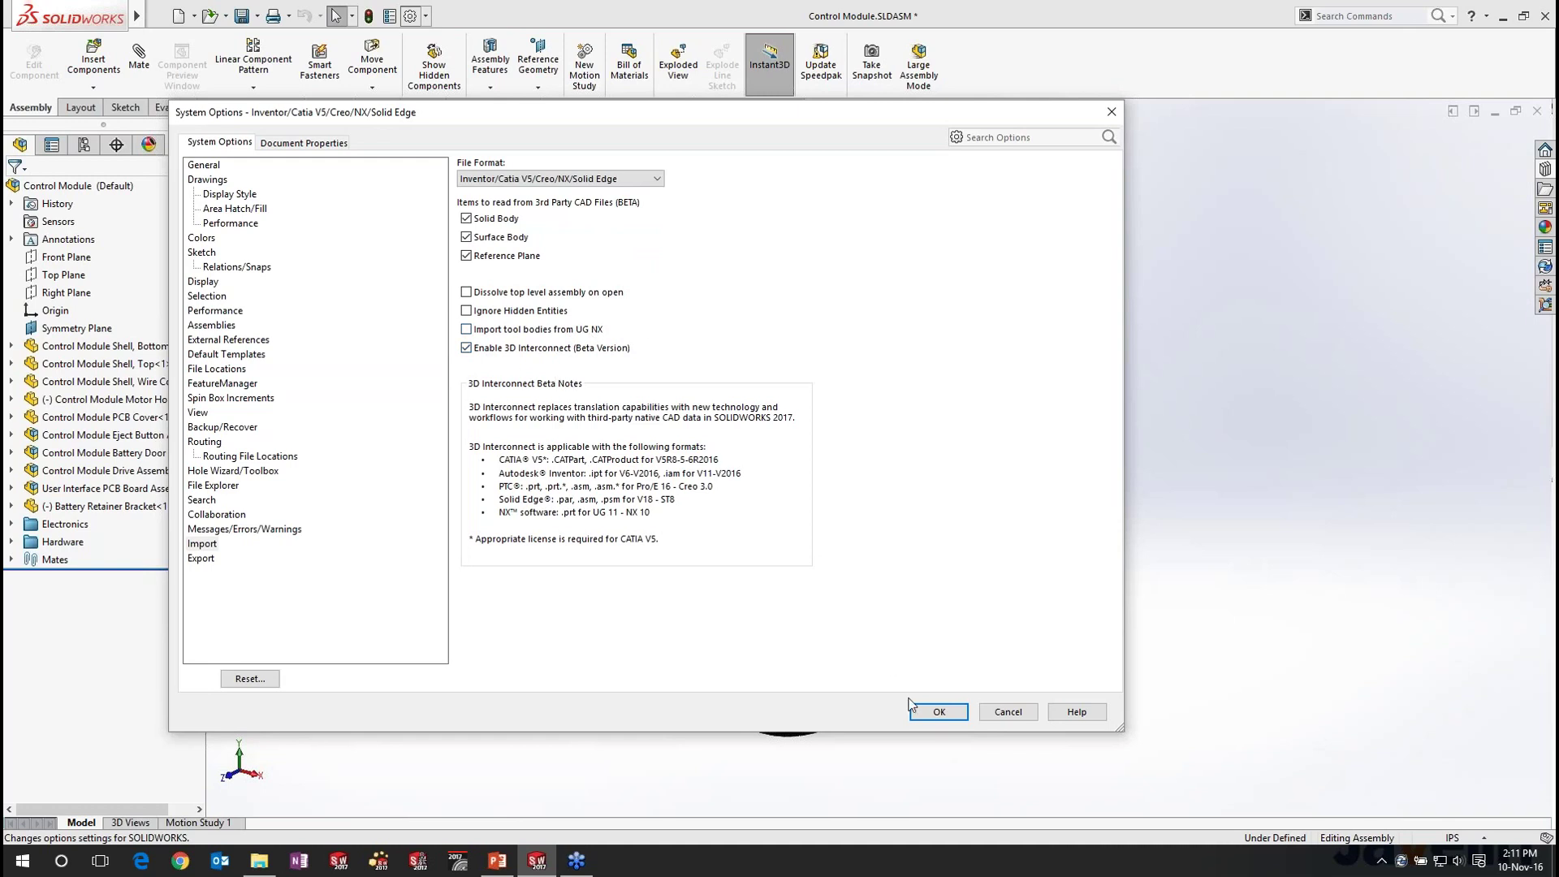
left_click(946, 718)
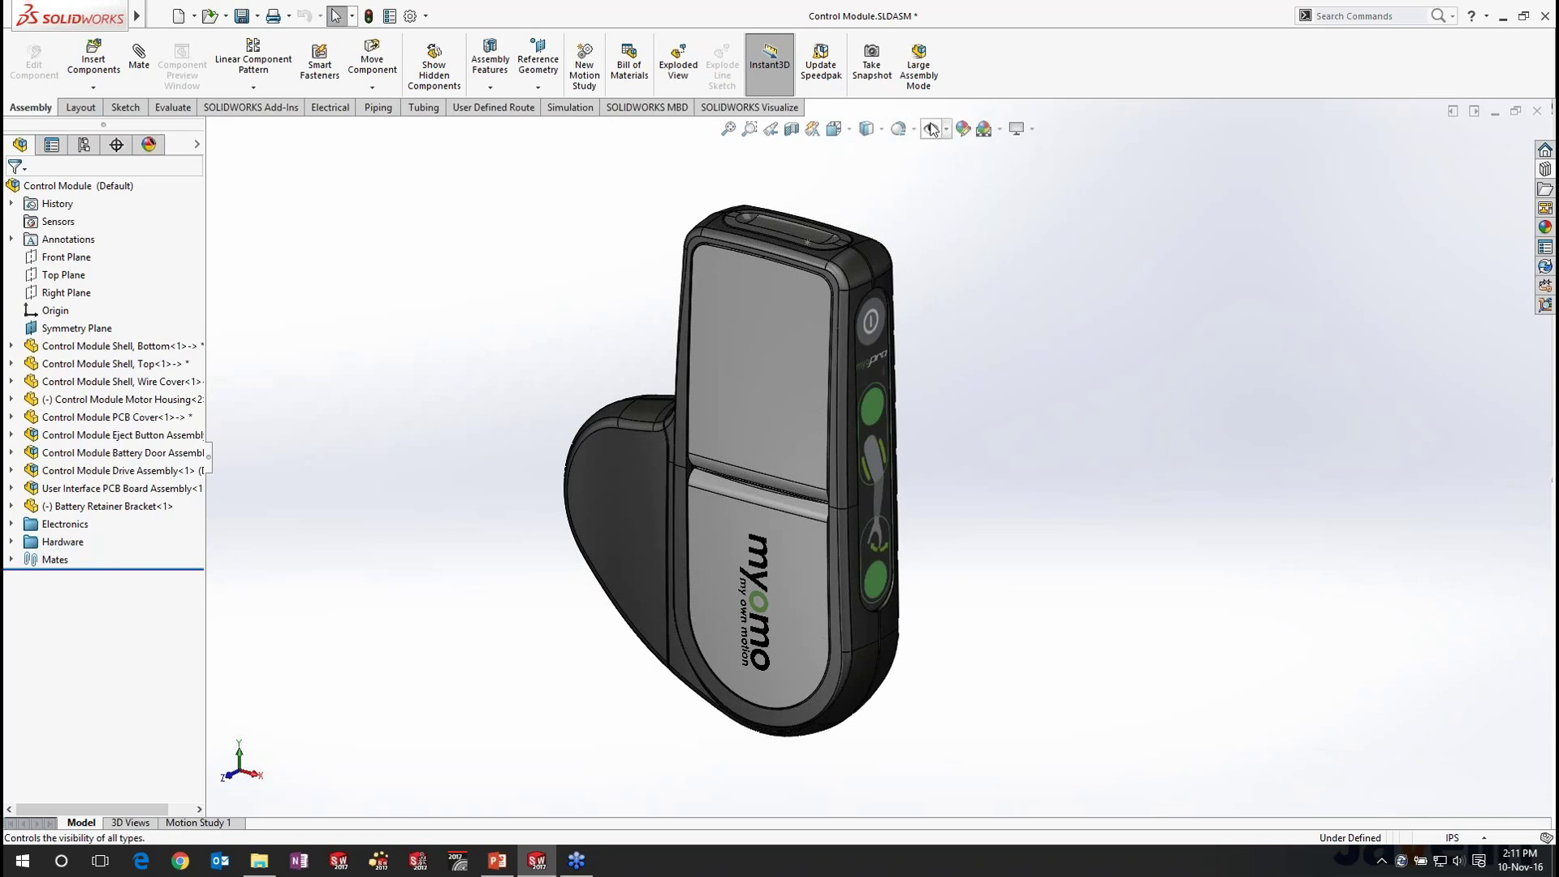
Step: Switch the assembly to the Battery display state and turn the view to the battery compartment
left_click(913, 129)
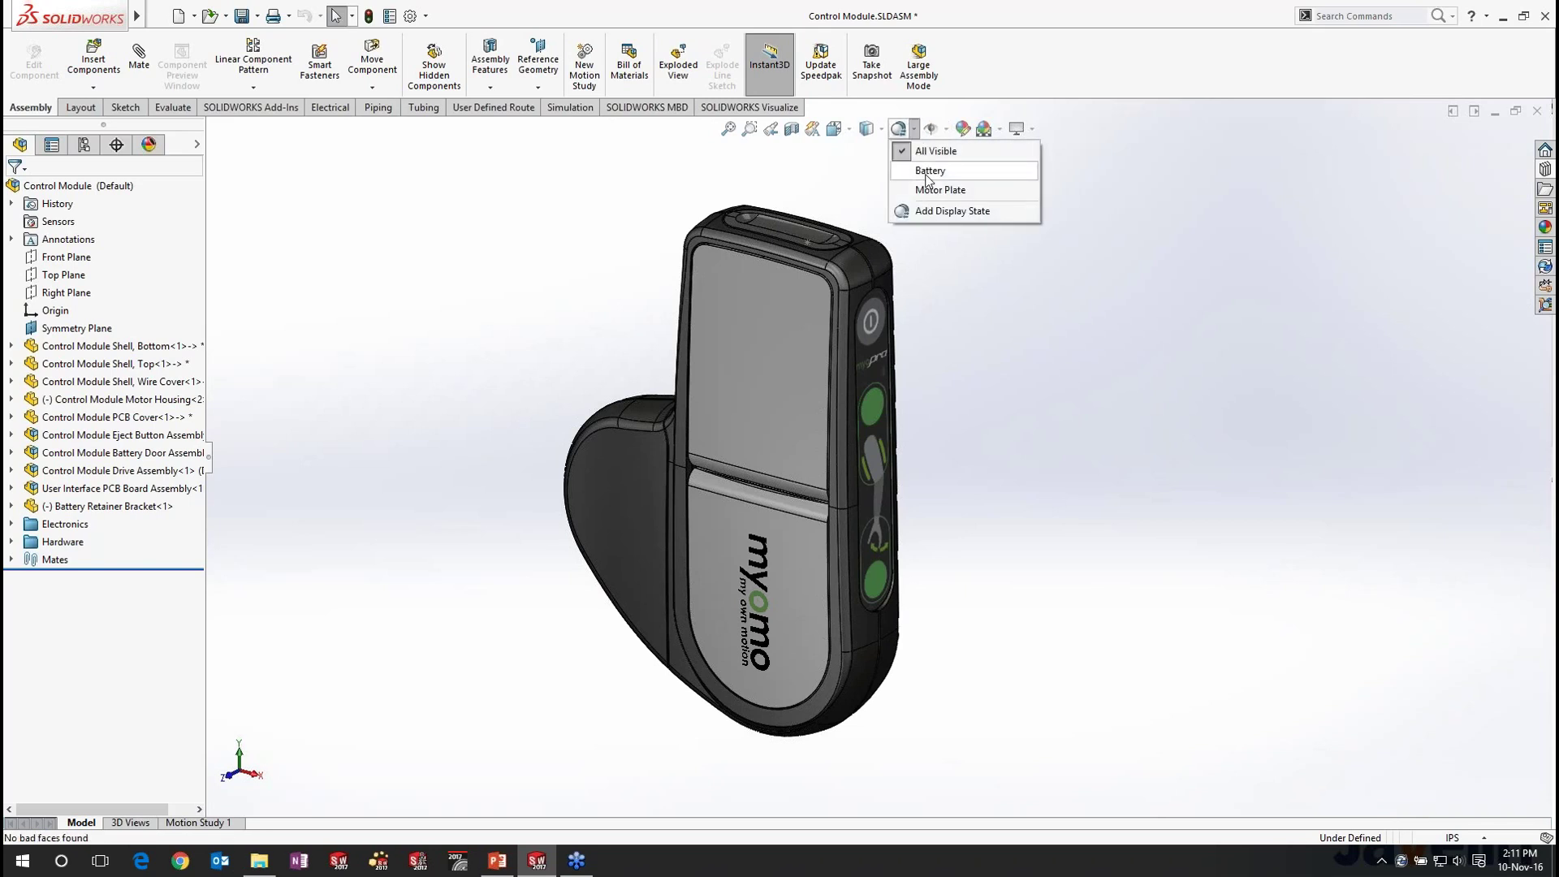
left_click(926, 176)
left_click(928, 173)
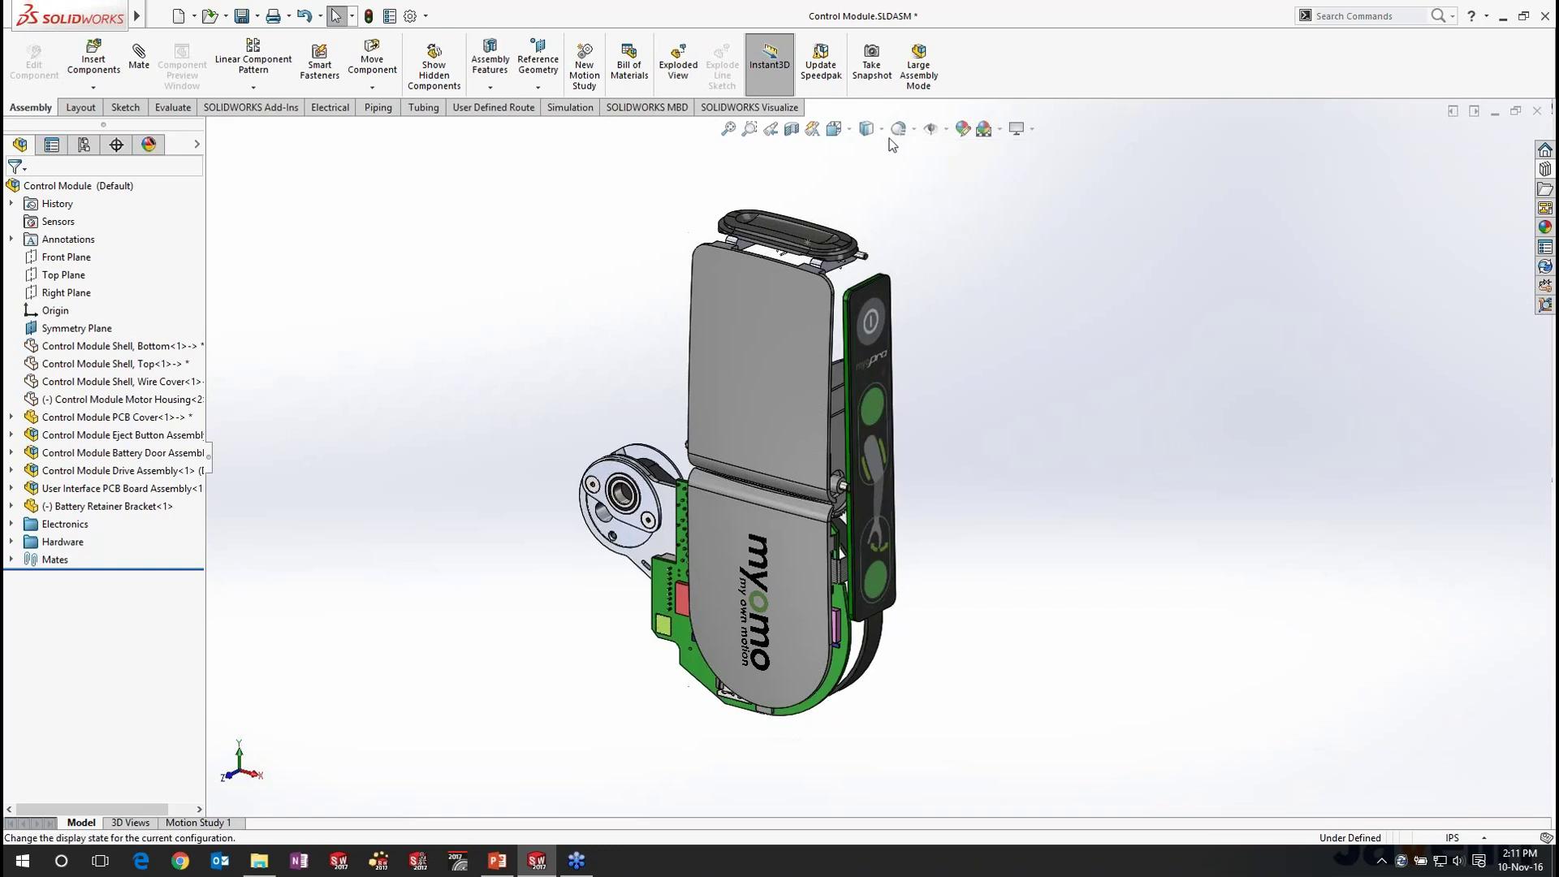
left_click(847, 135)
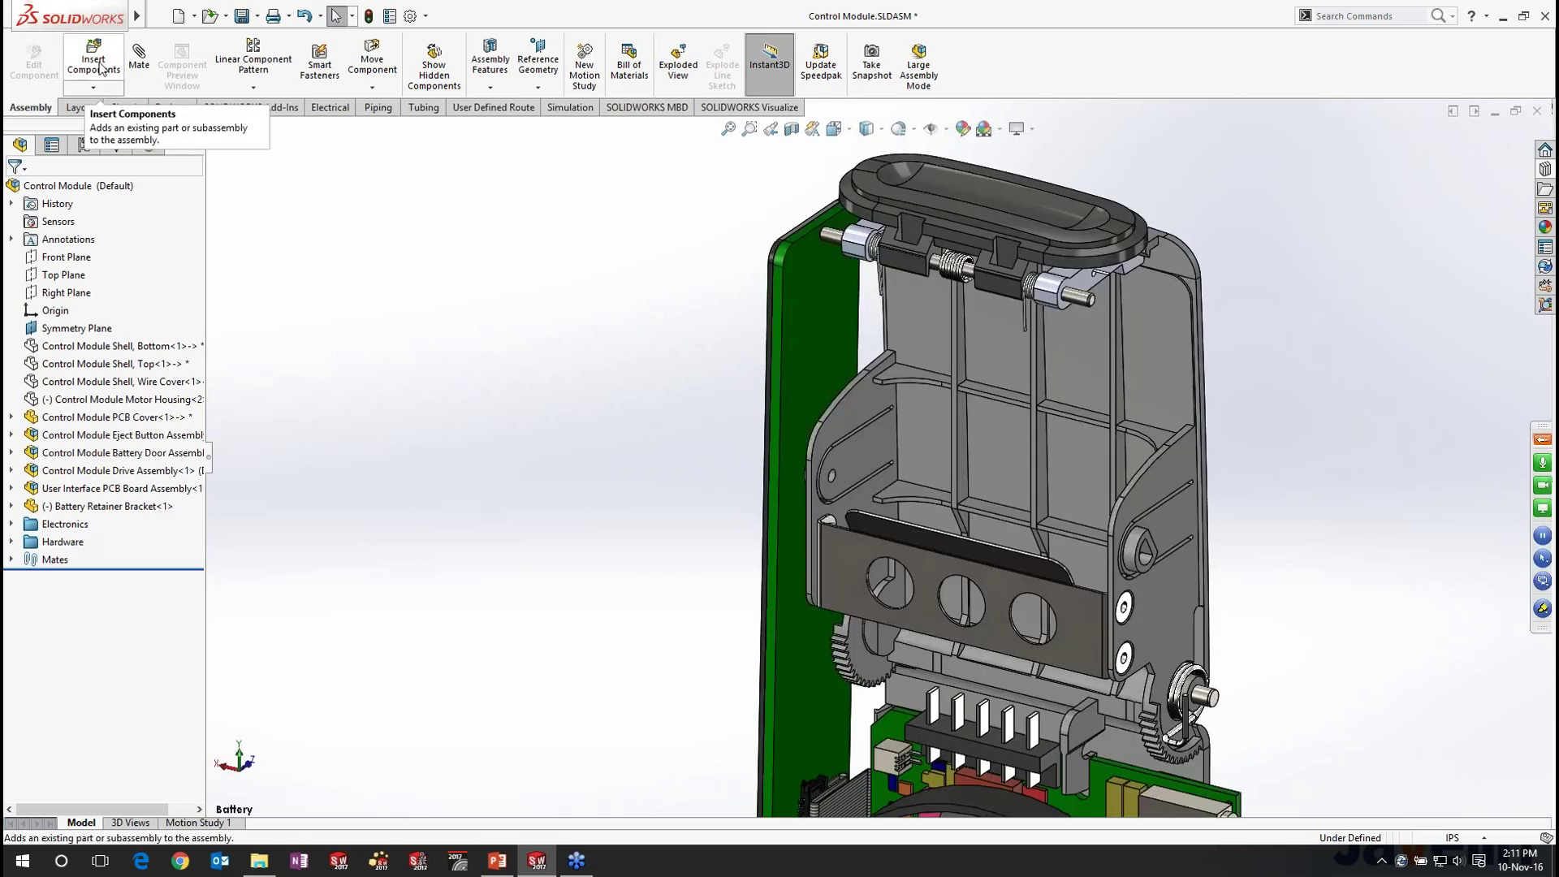
Step: Insert the Inventor assembly Myomo Battery Pack Assembly.iam from the Supplier Parts folder and place it beside the control module
left_click(99, 67)
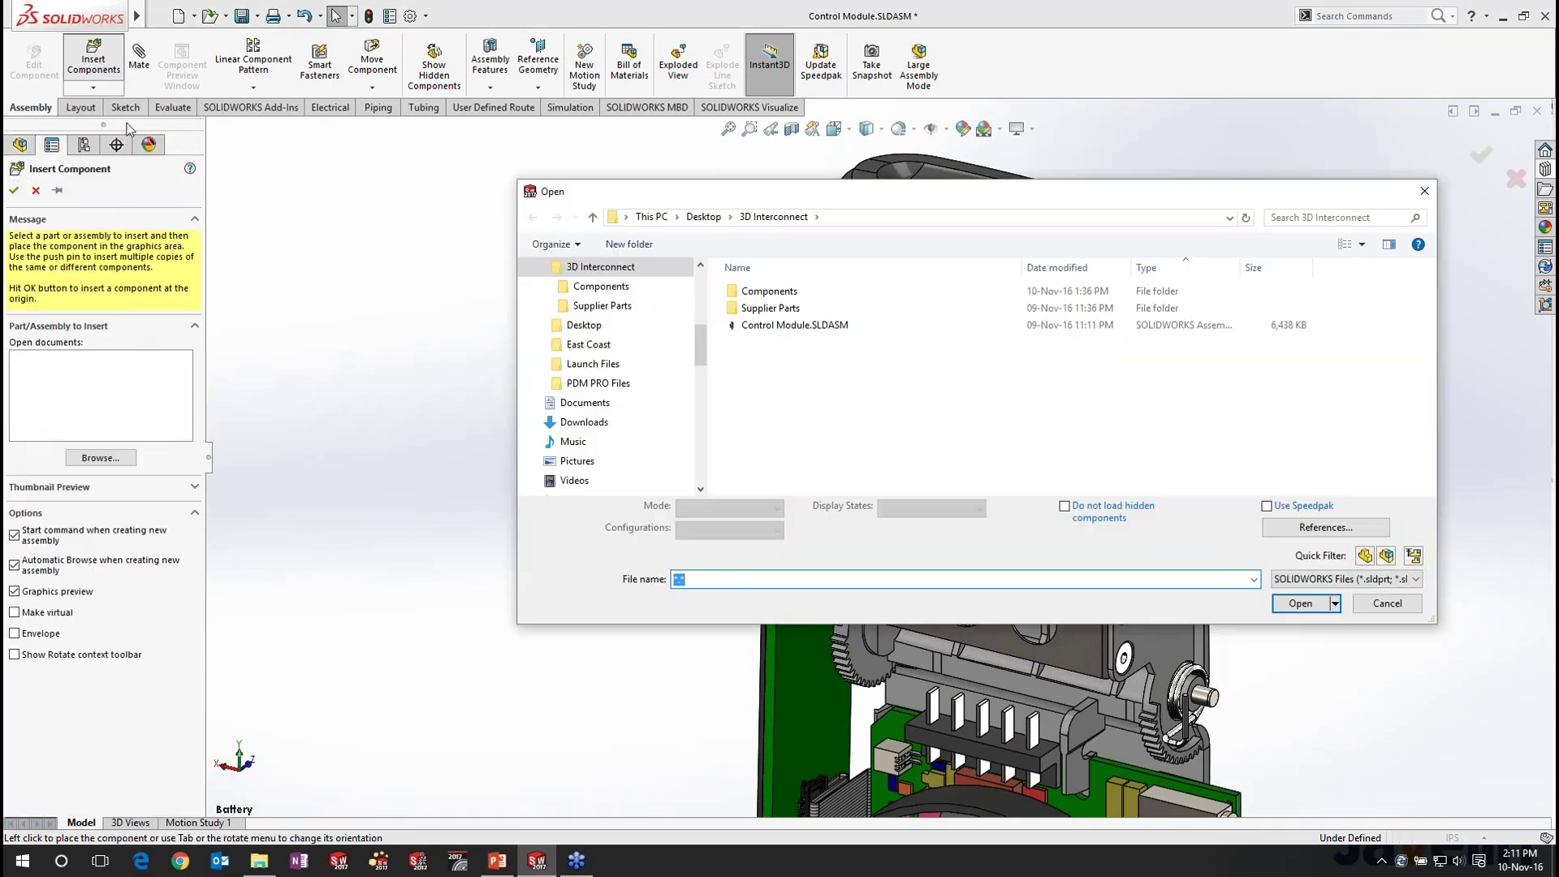
left_click(1302, 578)
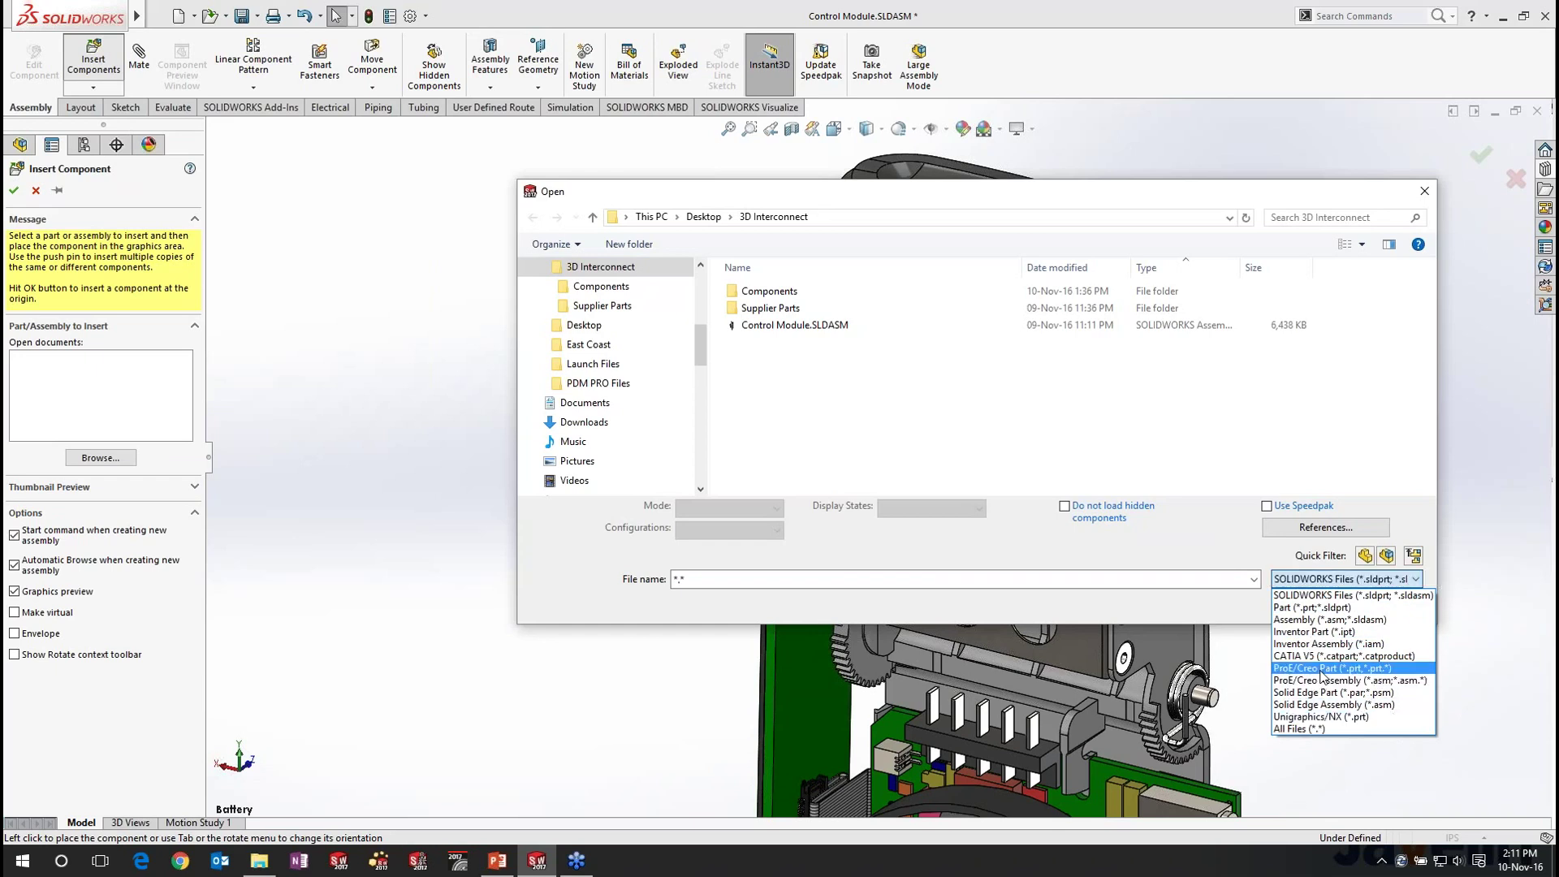
left_click(1325, 644)
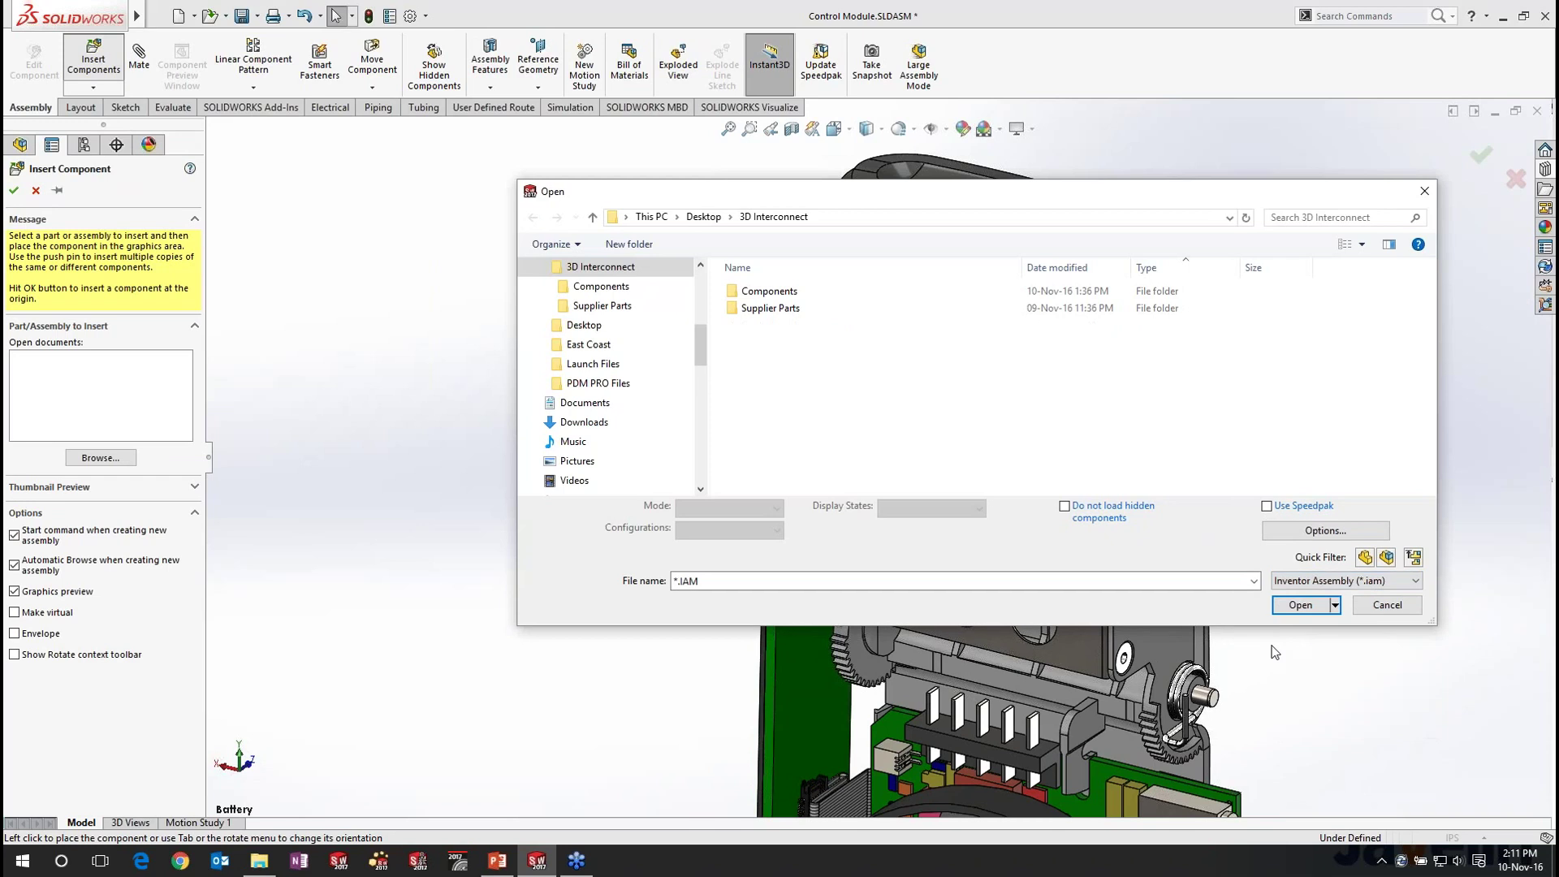
double_click(796, 308)
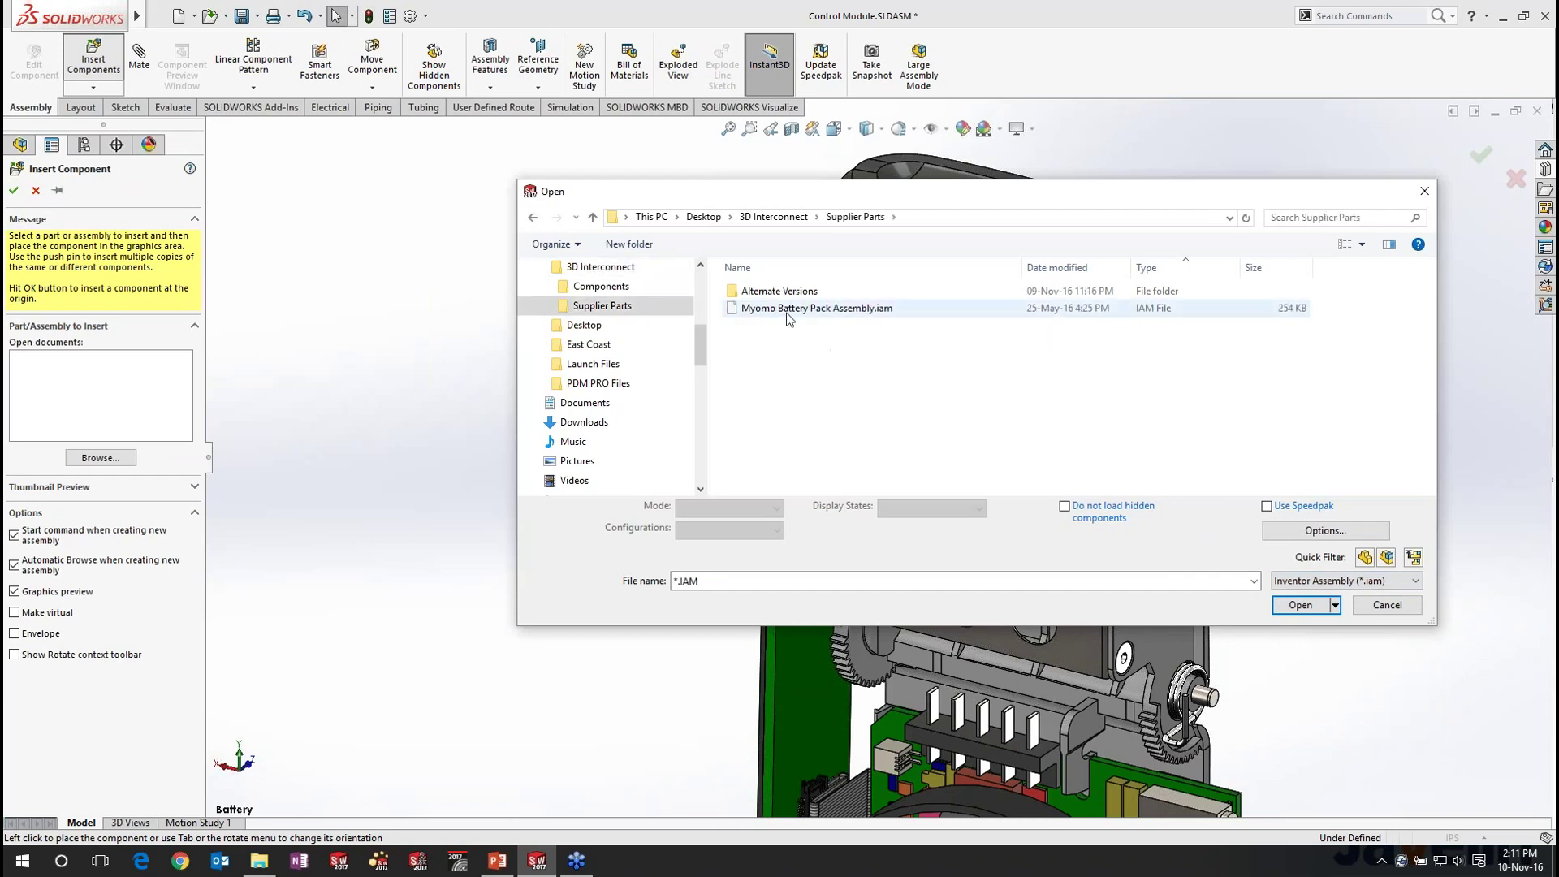
left_click(743, 314)
left_click(1297, 604)
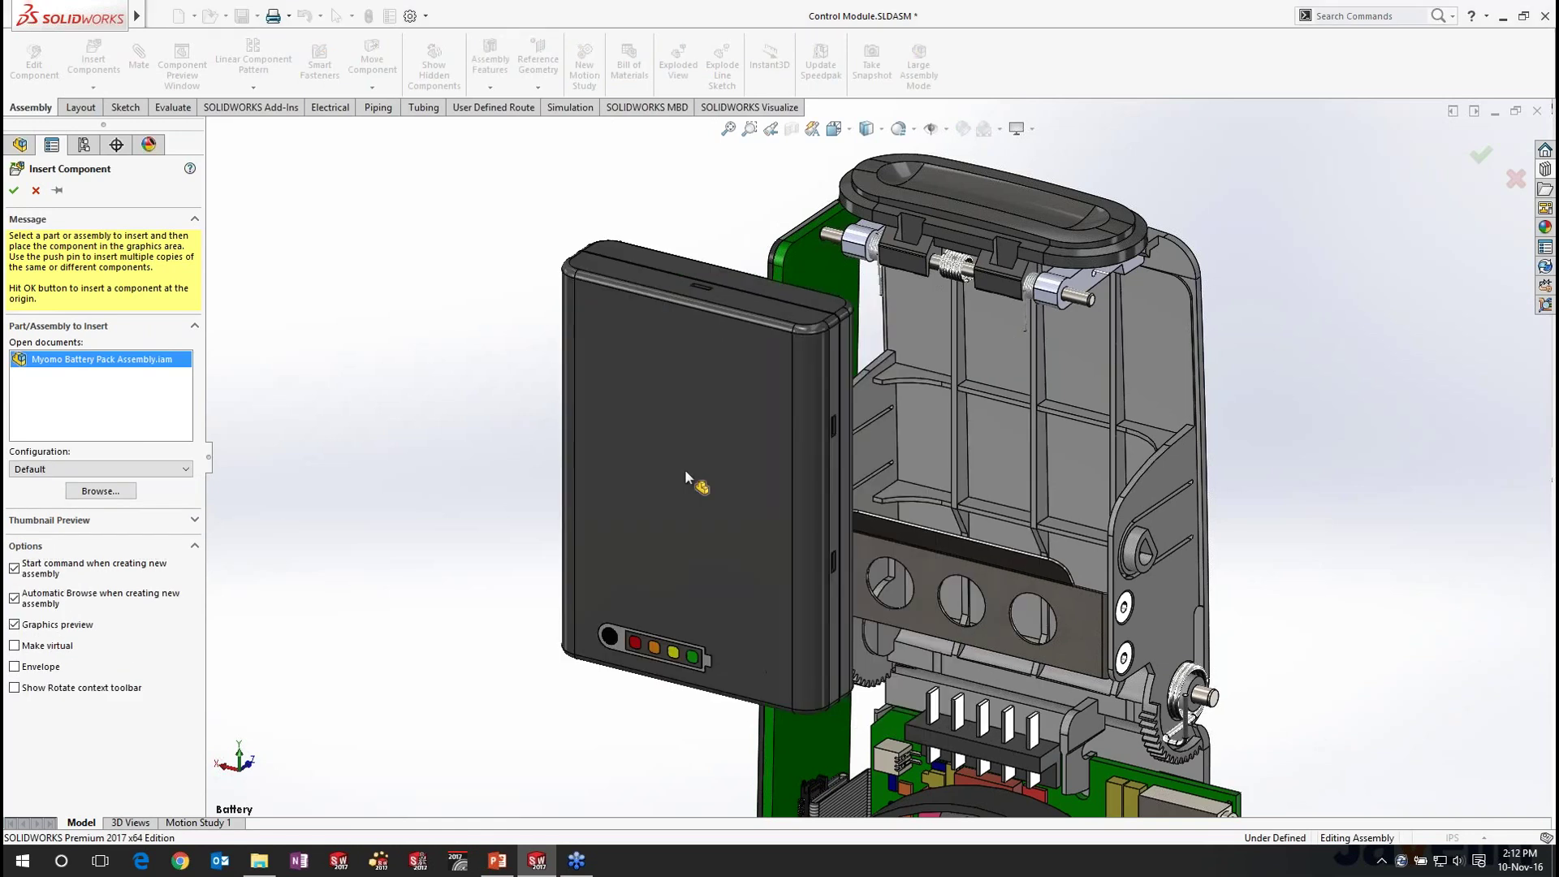
left_click(521, 439)
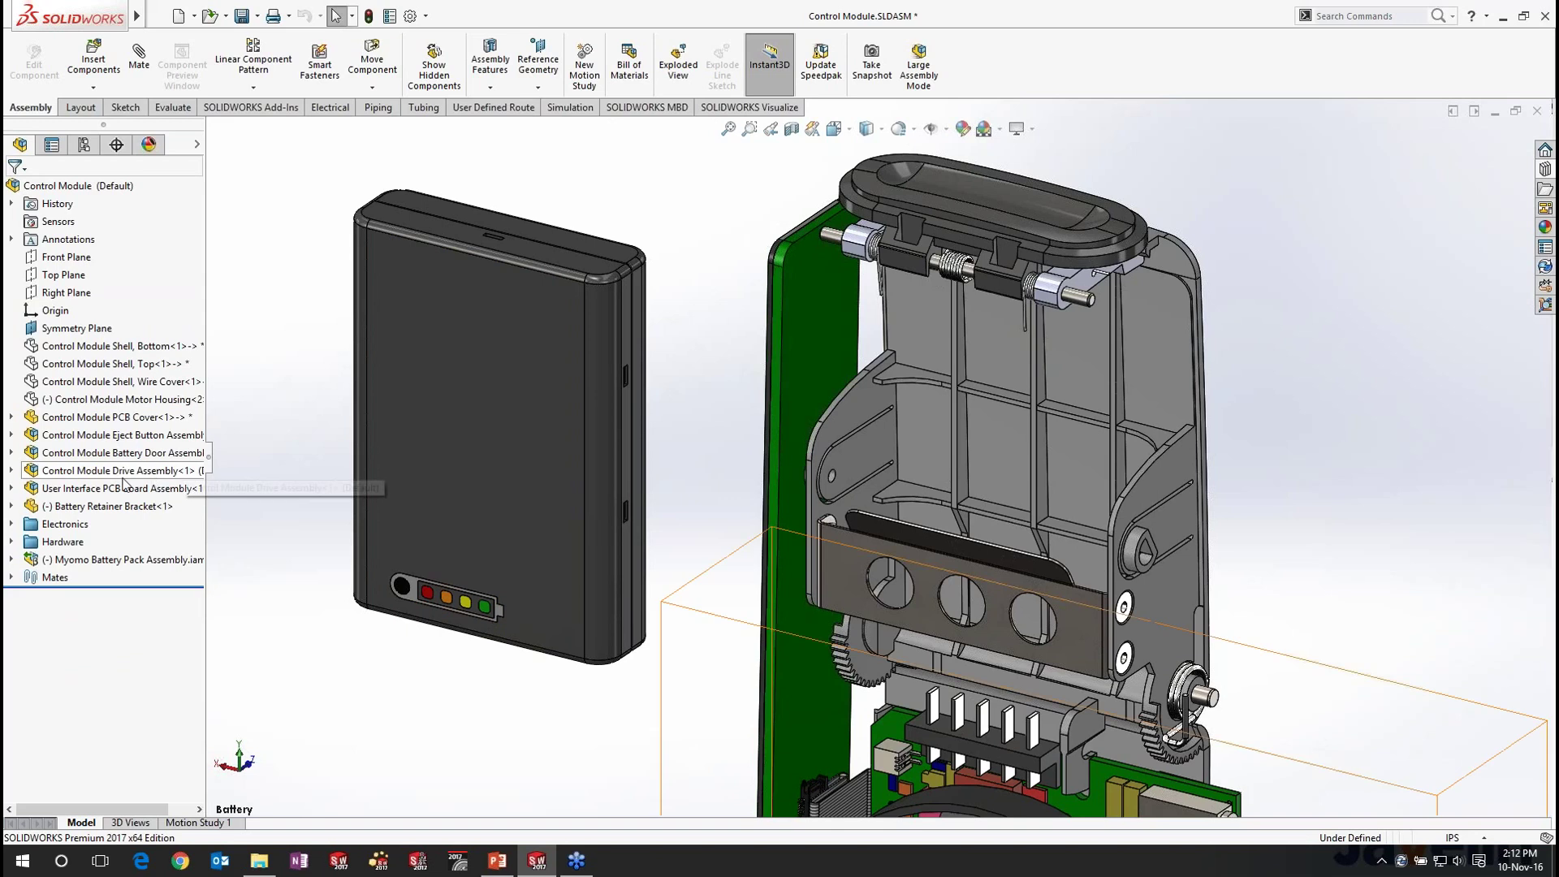
Step: Expand the inserted battery pack's component structure and make the Myomo Battery Pack Top part transparent
left_click(11, 560)
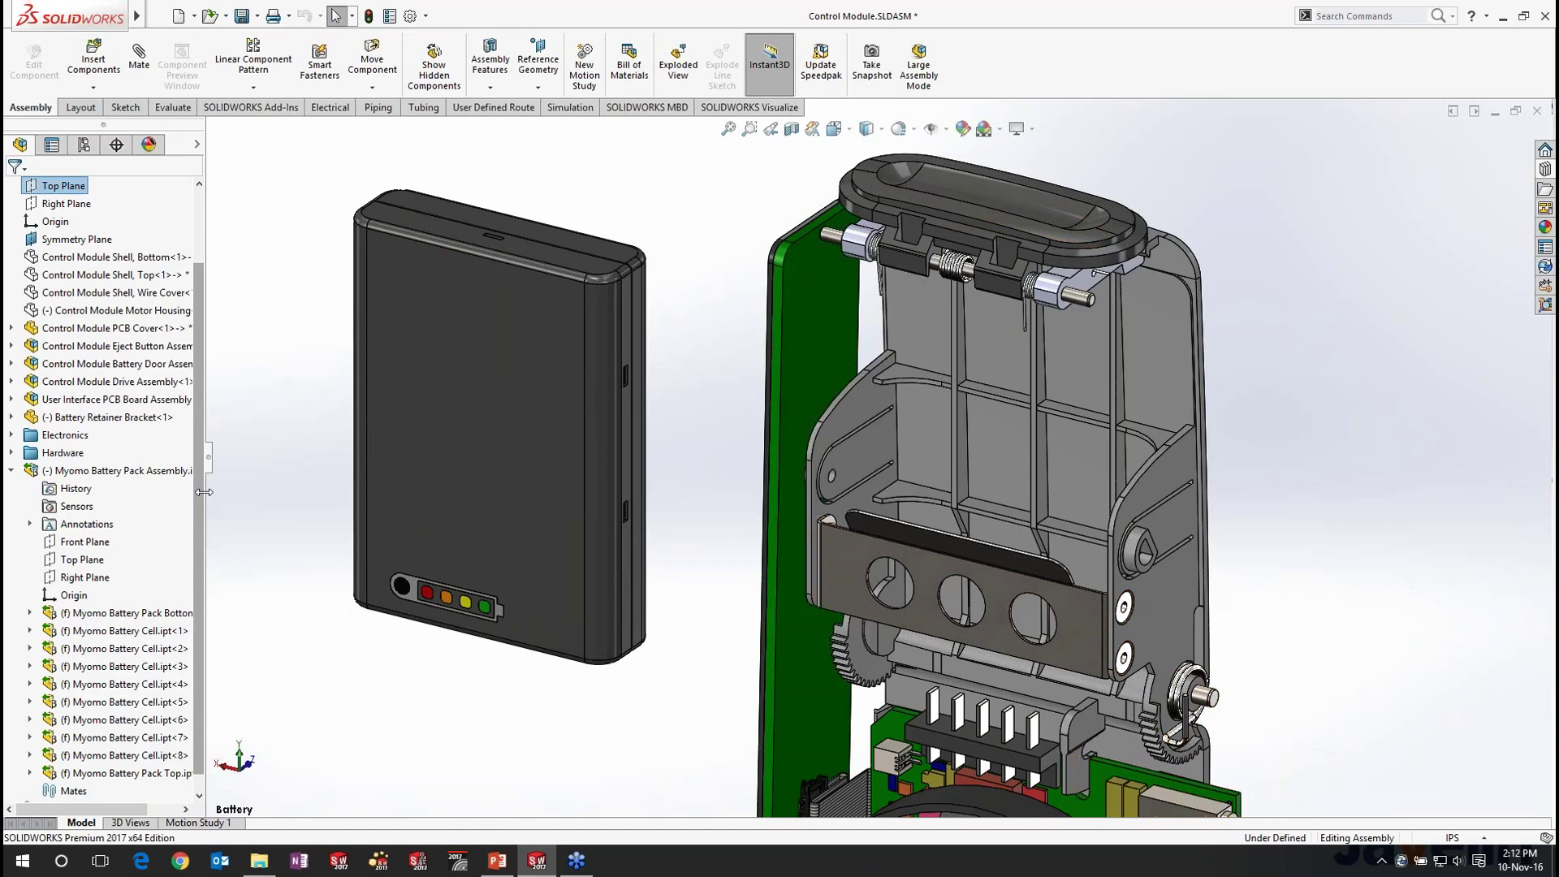
left_click_drag(208, 491, 244, 492)
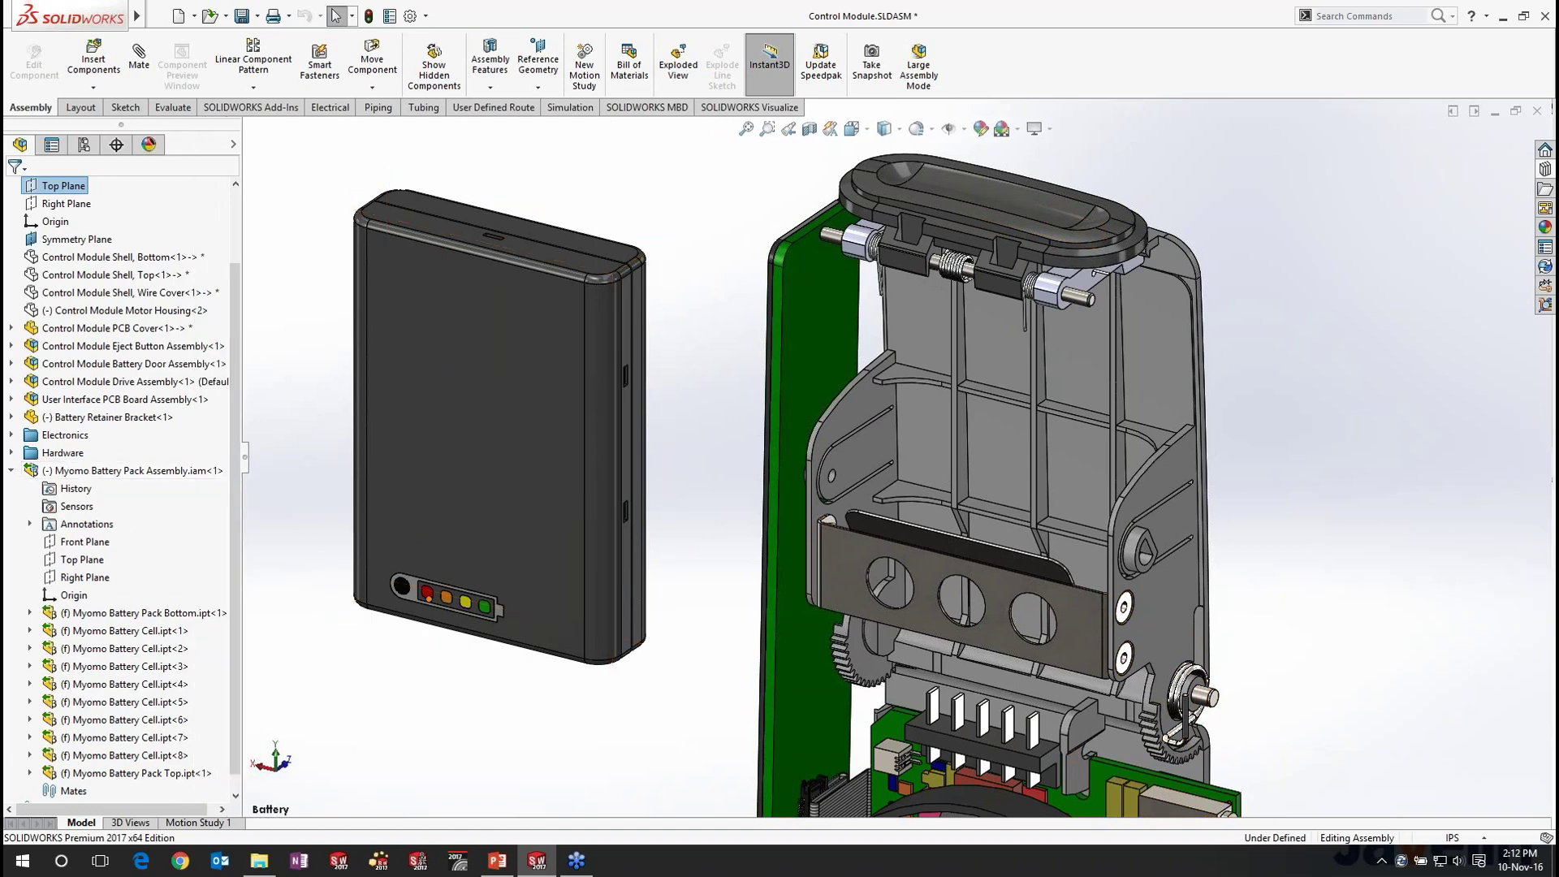
left_click(474, 476)
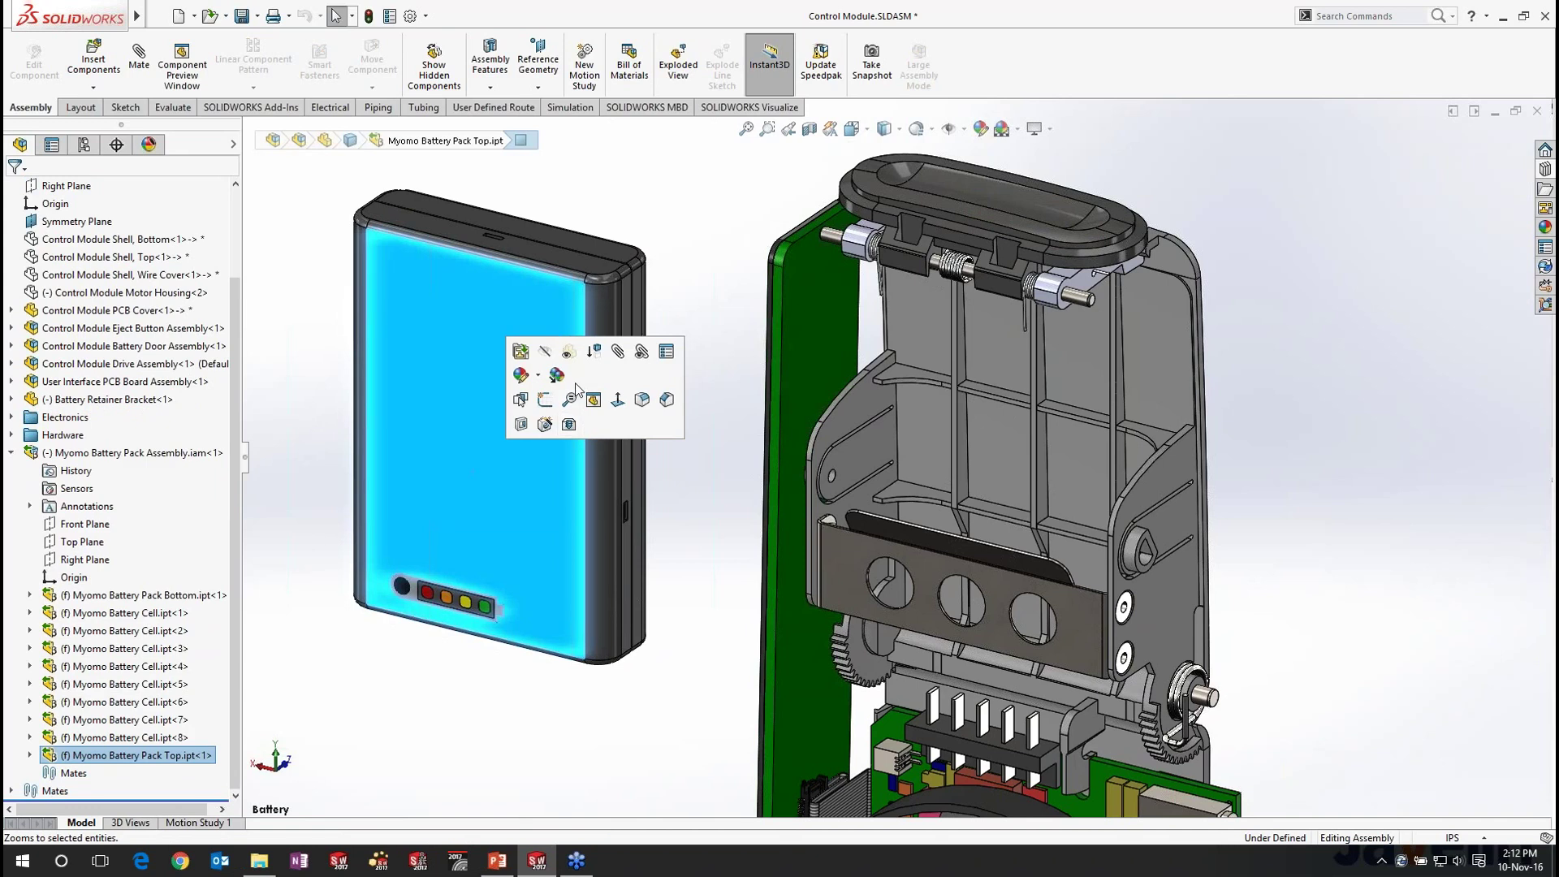
left_click(569, 352)
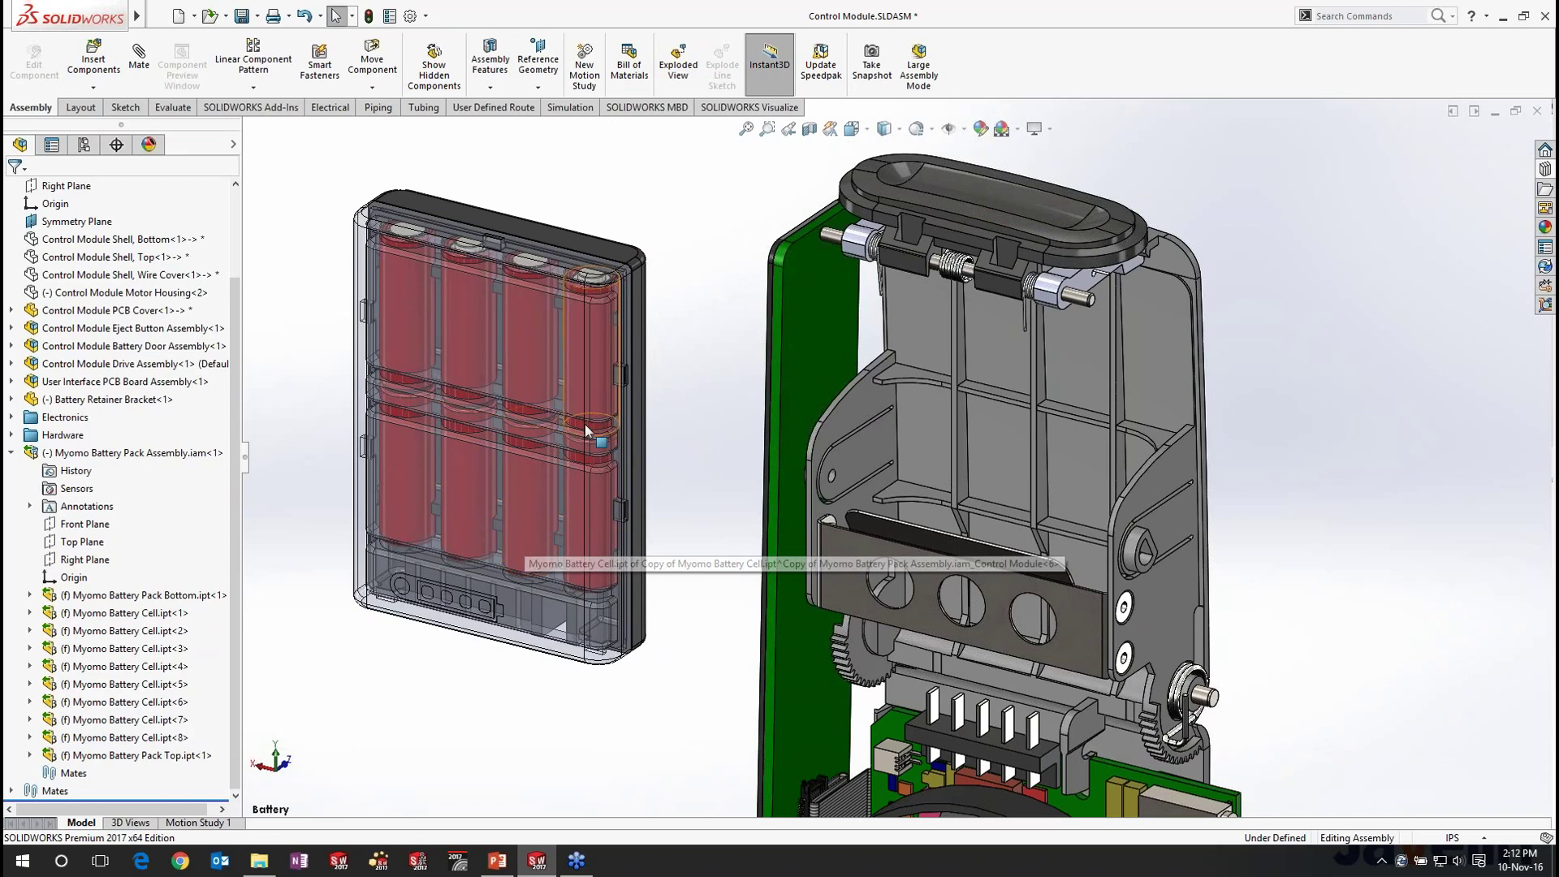
middle_click_drag(585, 423, 589, 390)
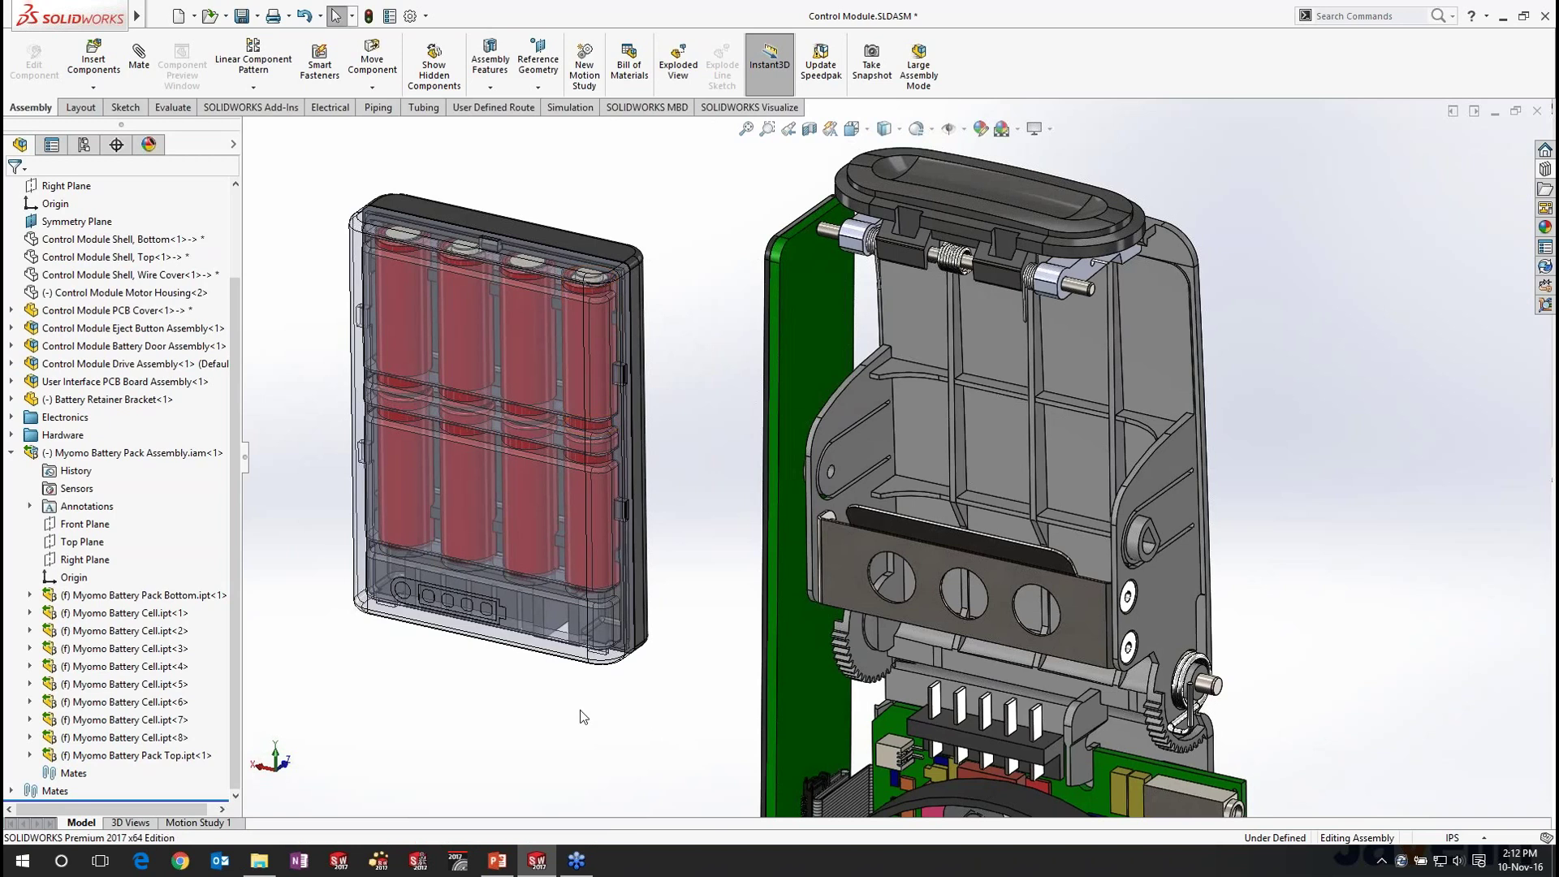
scroll(680, 555, "up", 1)
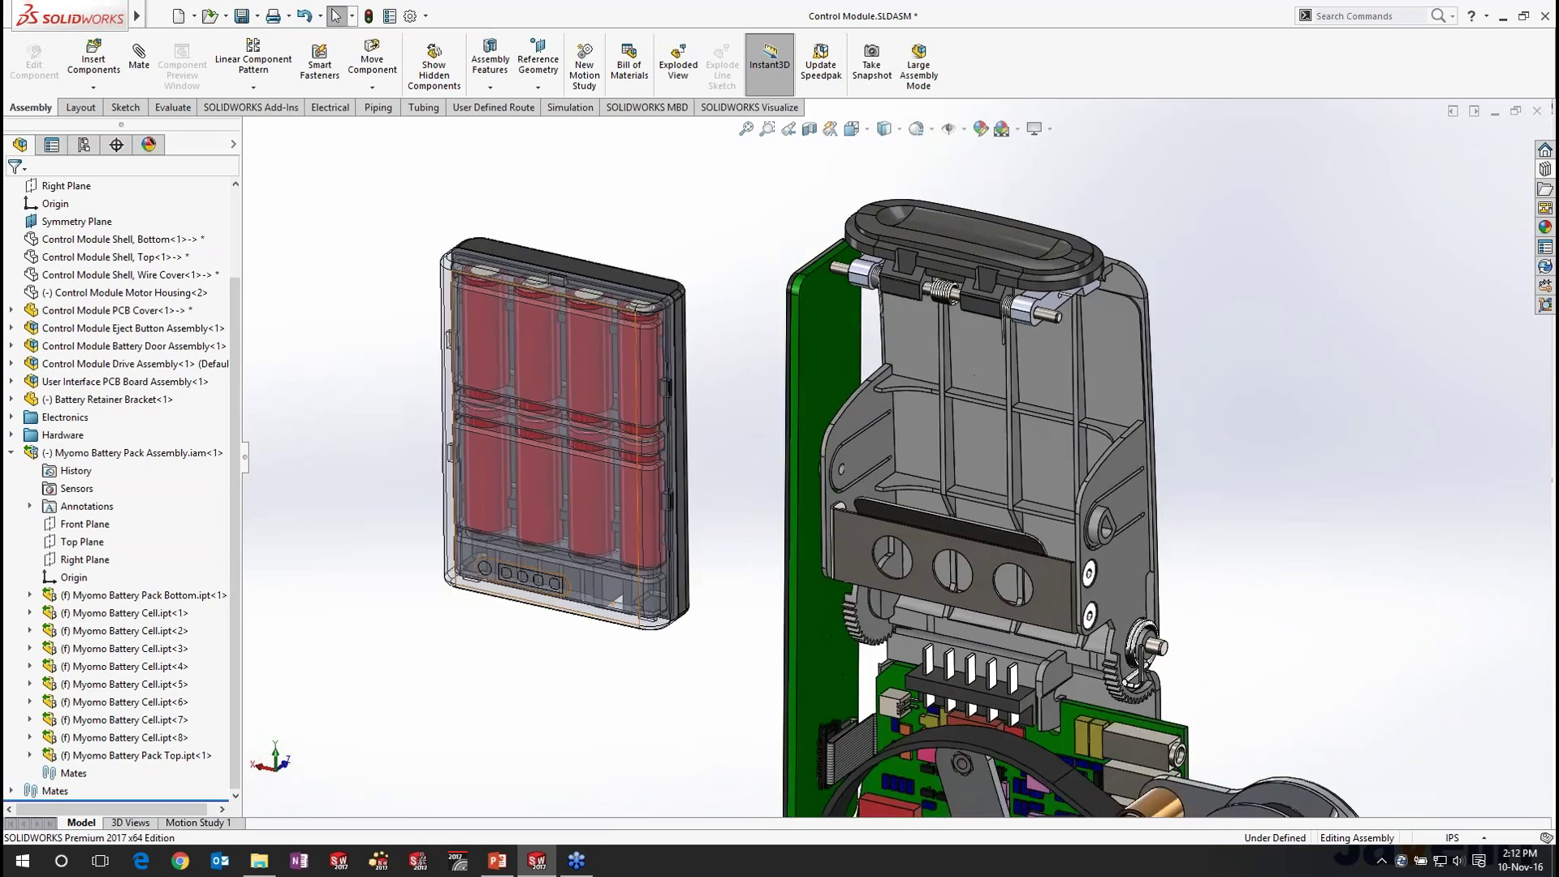
scroll(680, 556, "down", 1)
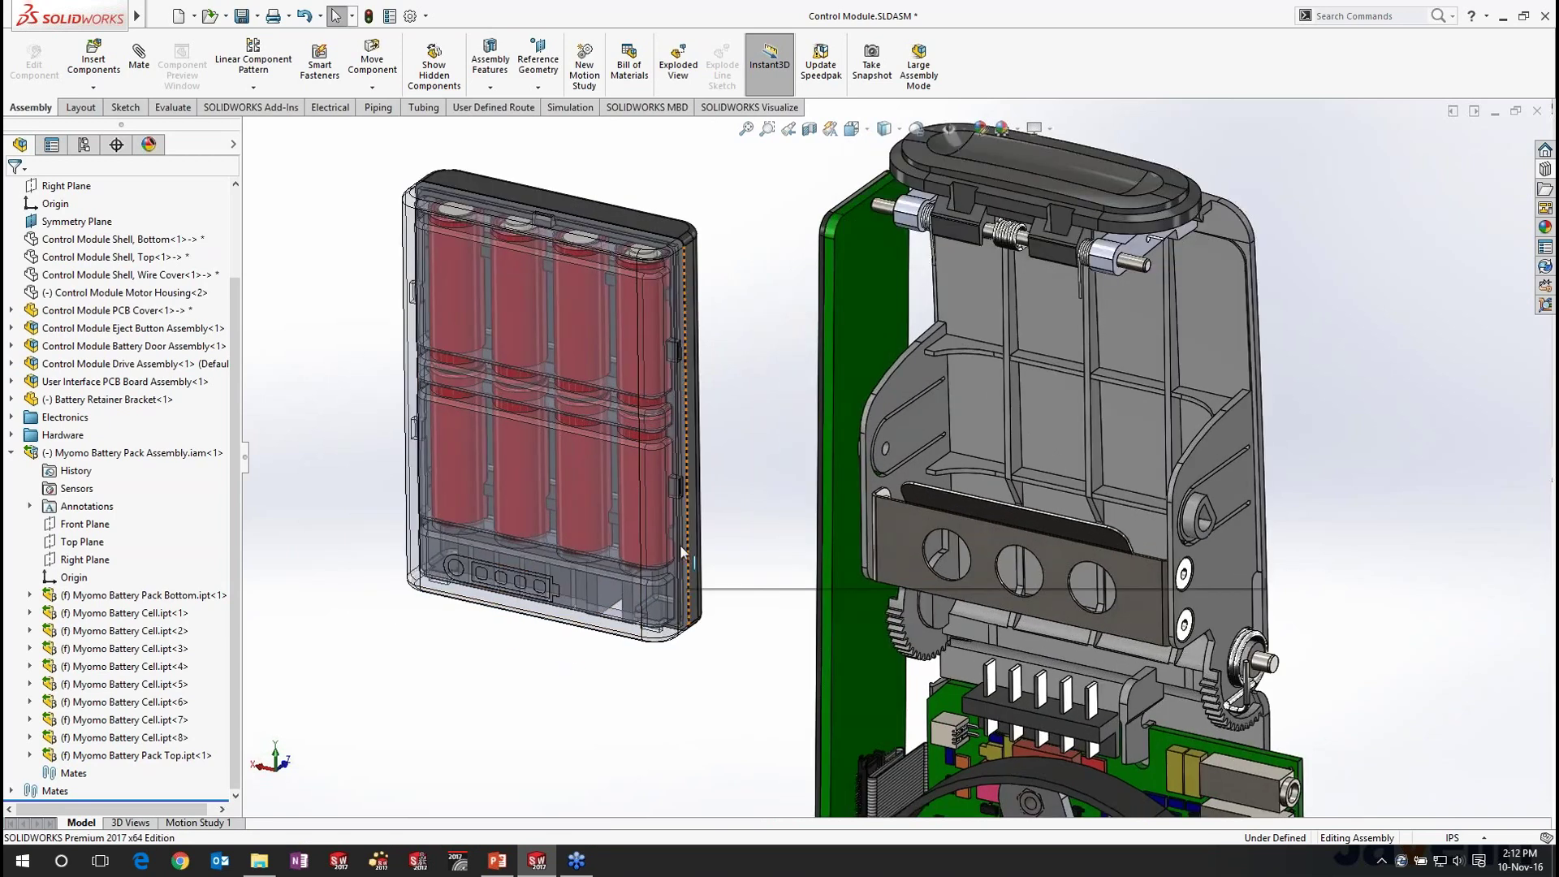
Step: Mate the hidden back face of Myomo Battery Pack Bottom coincident with the rib face of the Control Module Battery Door
scroll(681, 556, "down", 3)
right_click(611, 426)
left_click(617, 377)
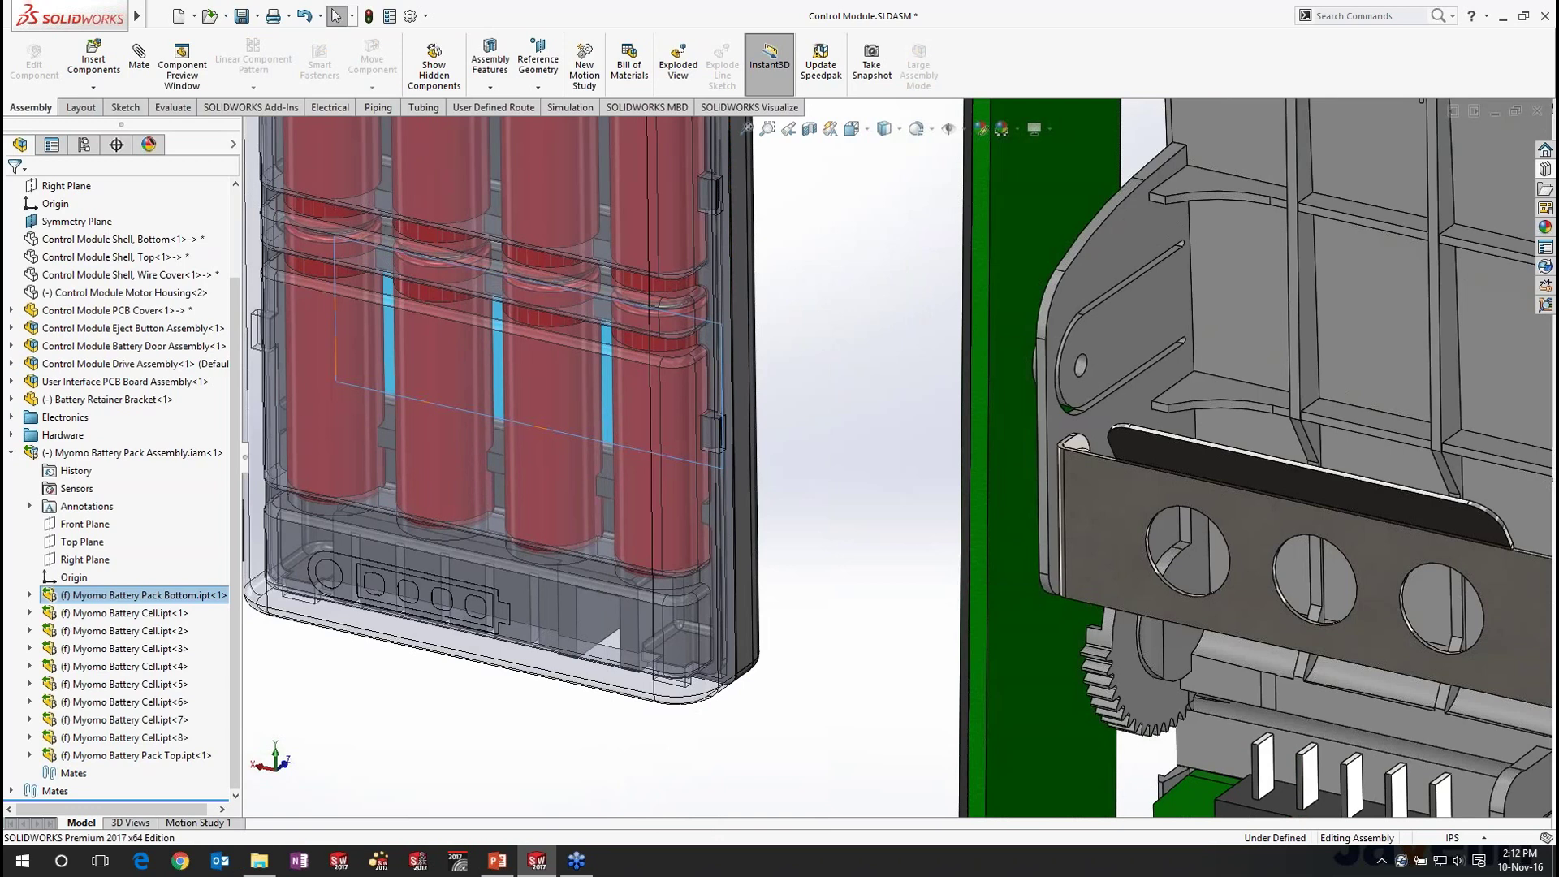
left_click(604, 383)
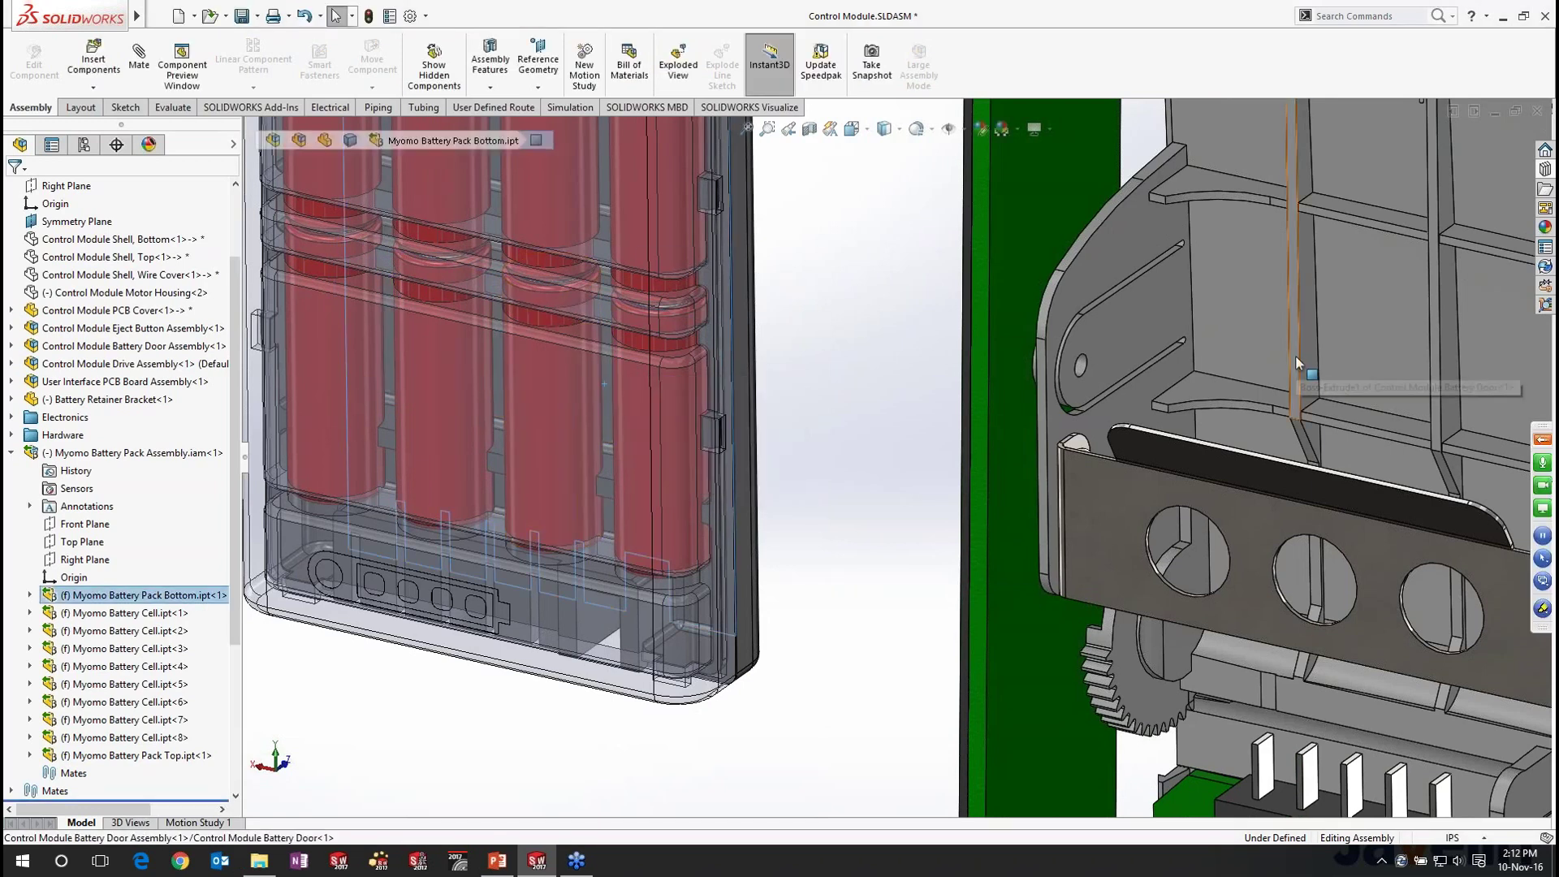
left_click(1296, 363)
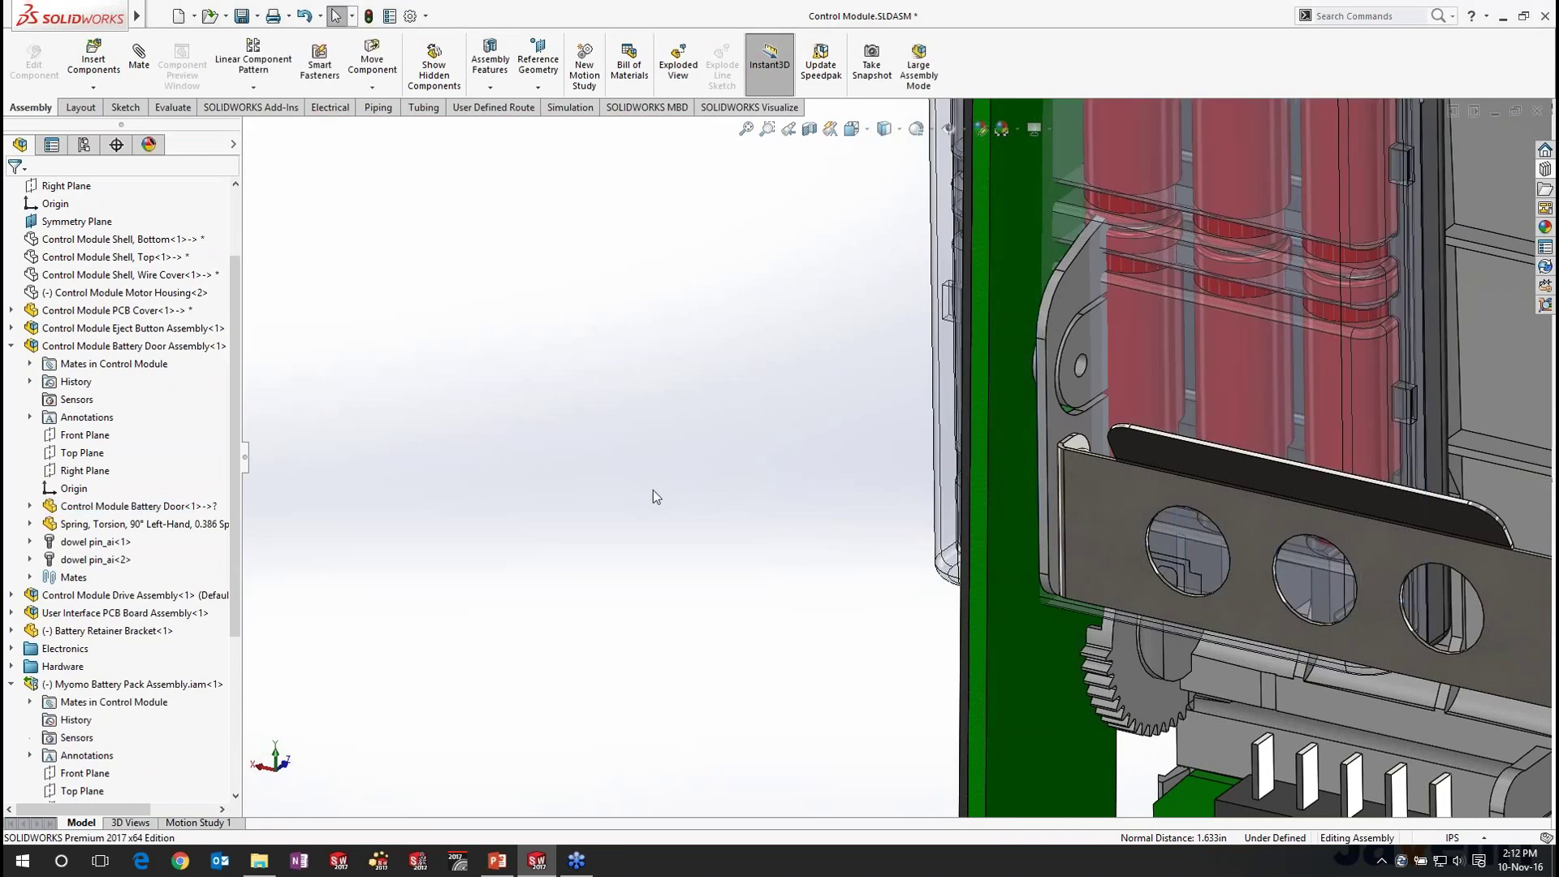
Step: Mate the battery pack assembly's Right Plane coincident with the control module's Symmetry Plane
scroll(31, 691, "down", 1)
left_click(84, 755)
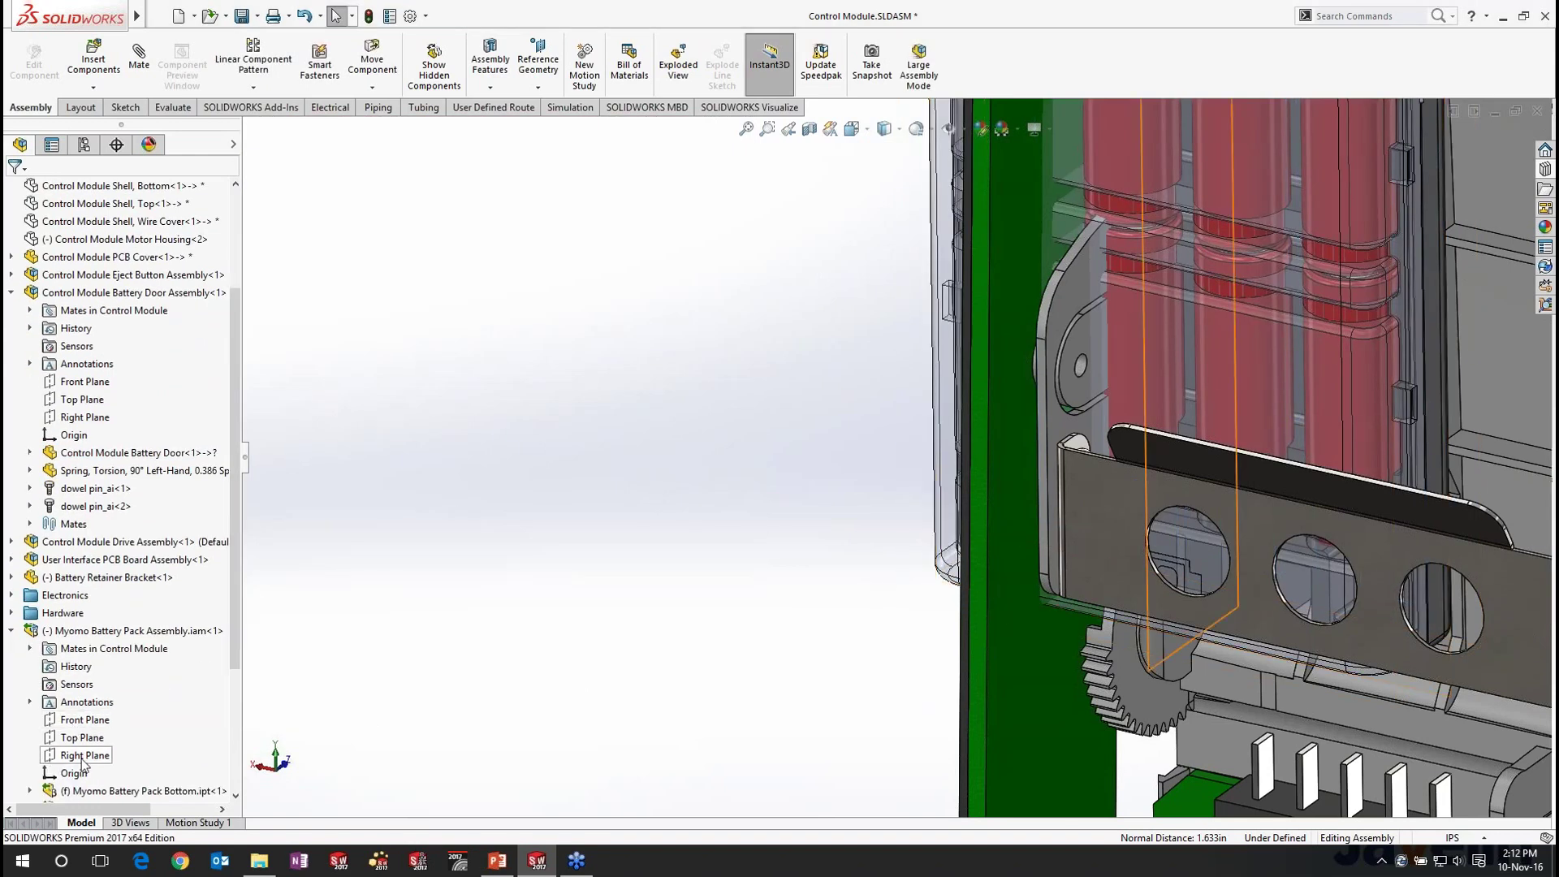
scroll(239, 243, "up", 3)
left_click(65, 328, "ctrl")
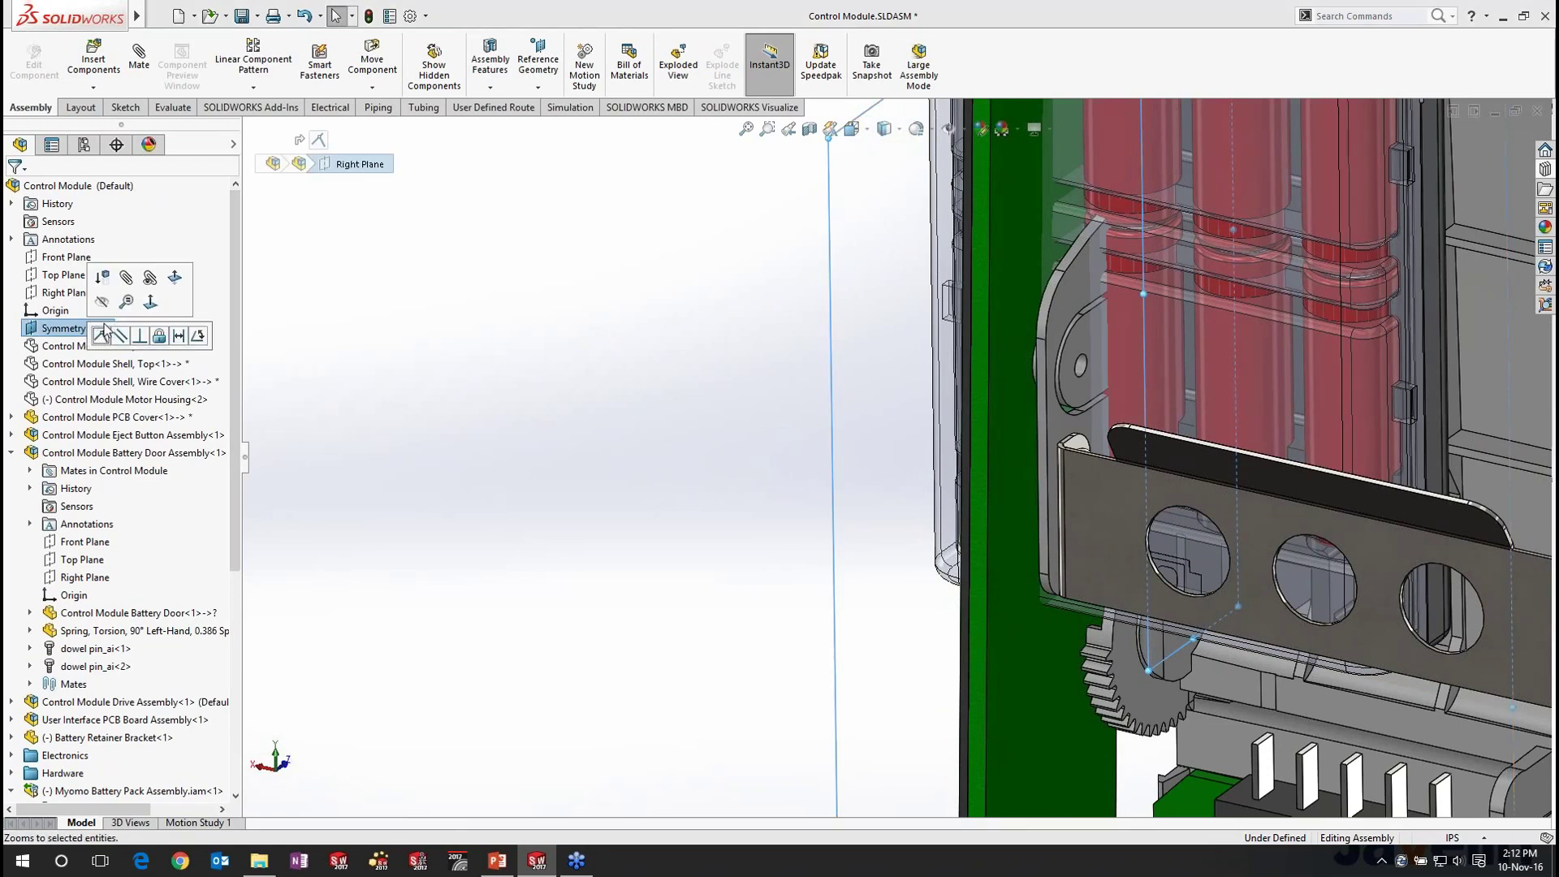
left_click(102, 334)
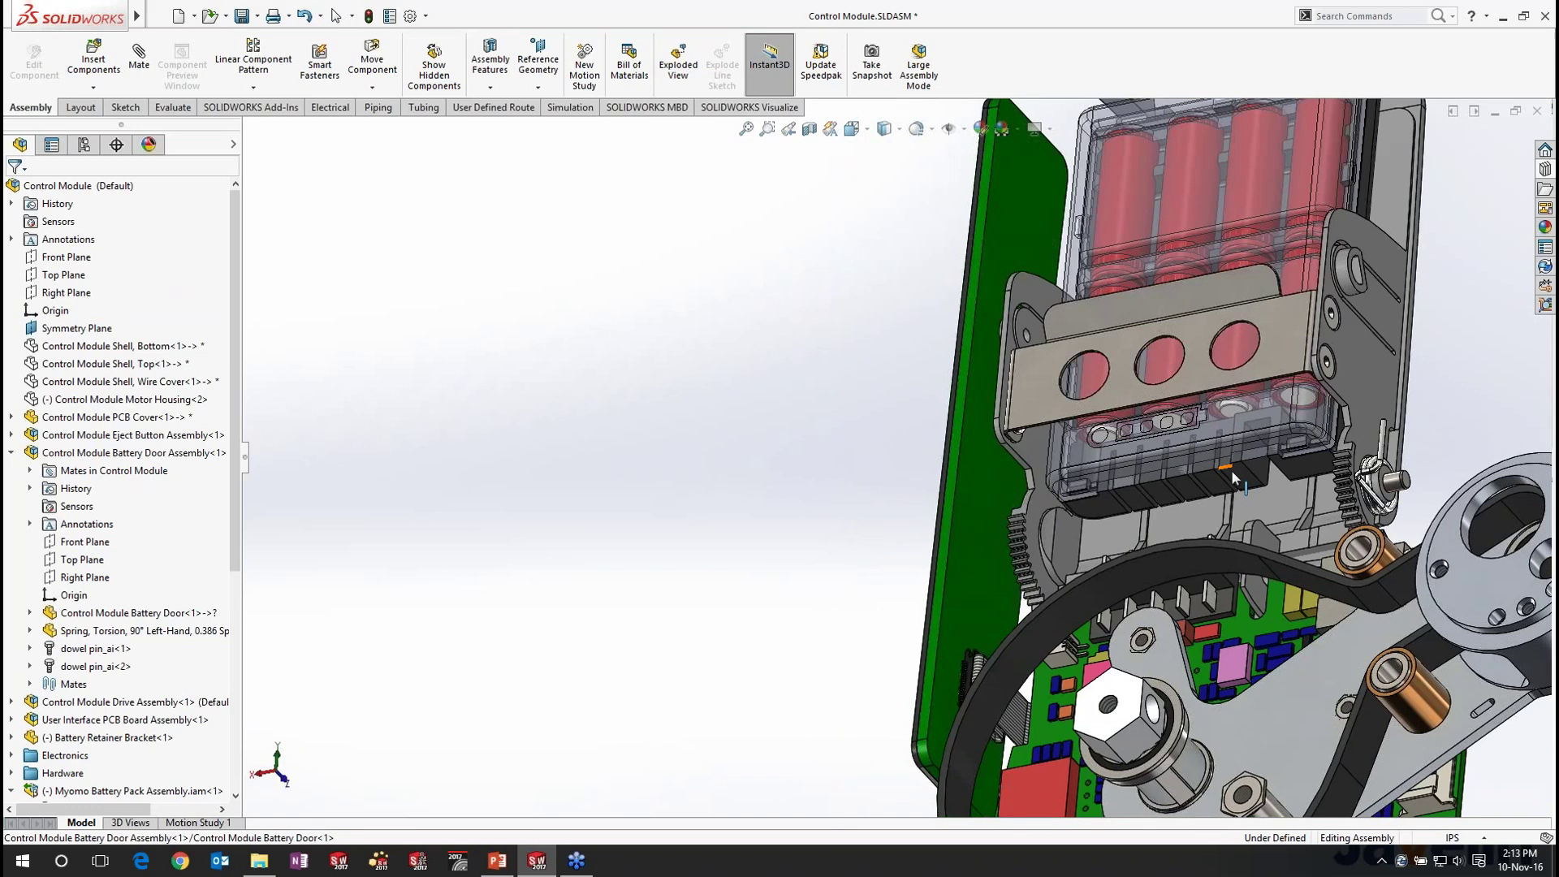
Step: Mate the lower end face of Myomo Battery Pack Bottom coincident with the matching face of the Control Module Battery Door
scroll(1324, 491, "down", 4)
left_click(1187, 357)
left_click(1169, 561, "ctrl")
left_click(1205, 546)
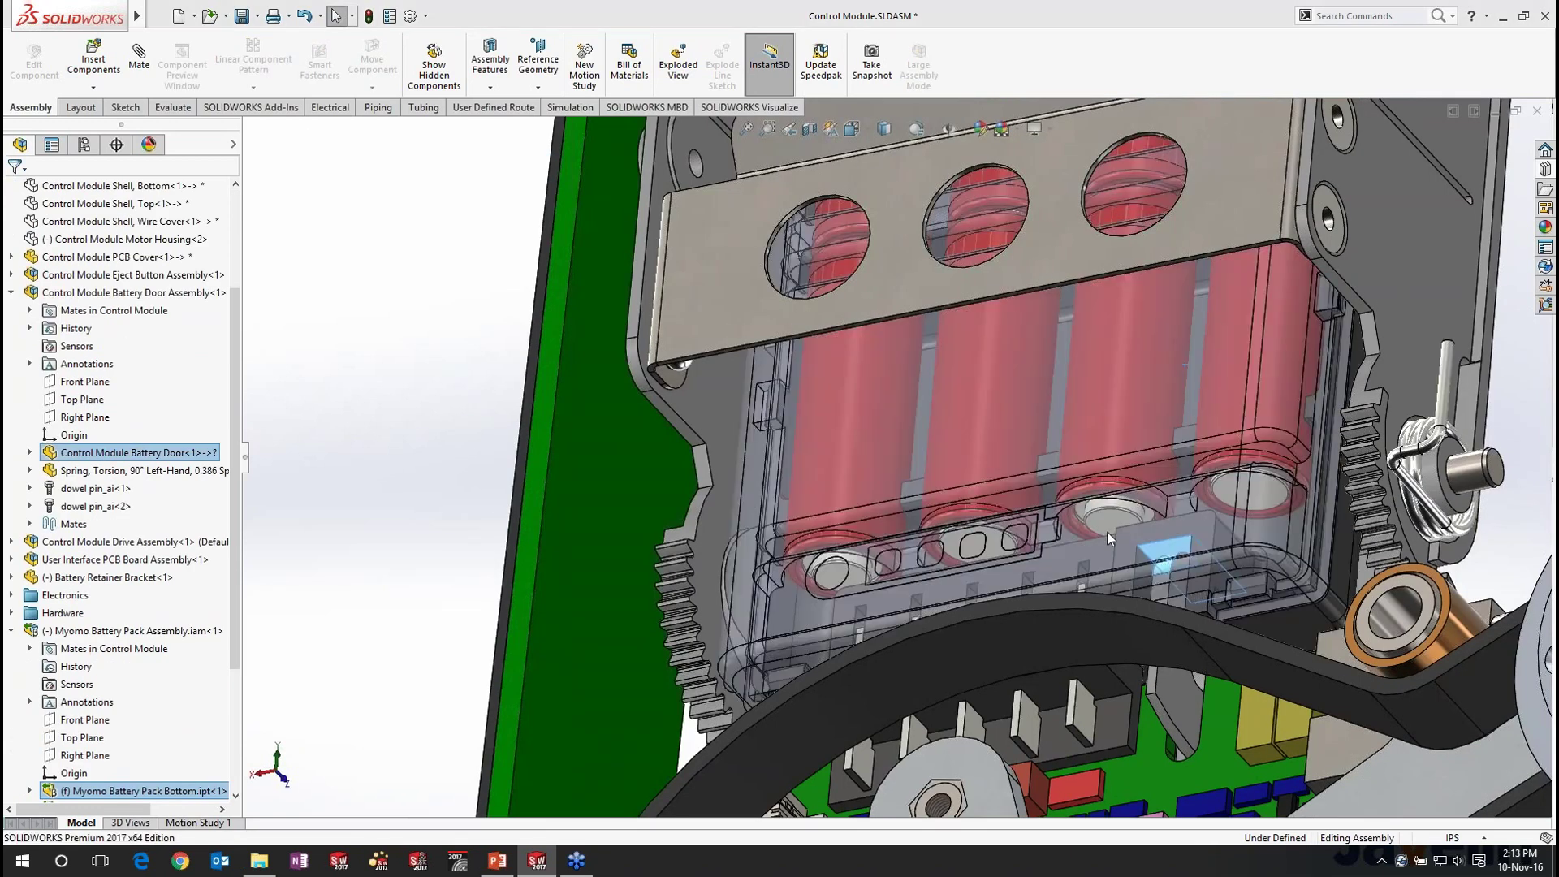
Step: Mate the hidden inner face of the Battery Retainer Bracket coincident with the front face of Myomo Battery Pack Top
scroll(885, 409, "up", 4)
middle_click_drag(1119, 435, 1059, 316)
scroll(1060, 316, "down", 5)
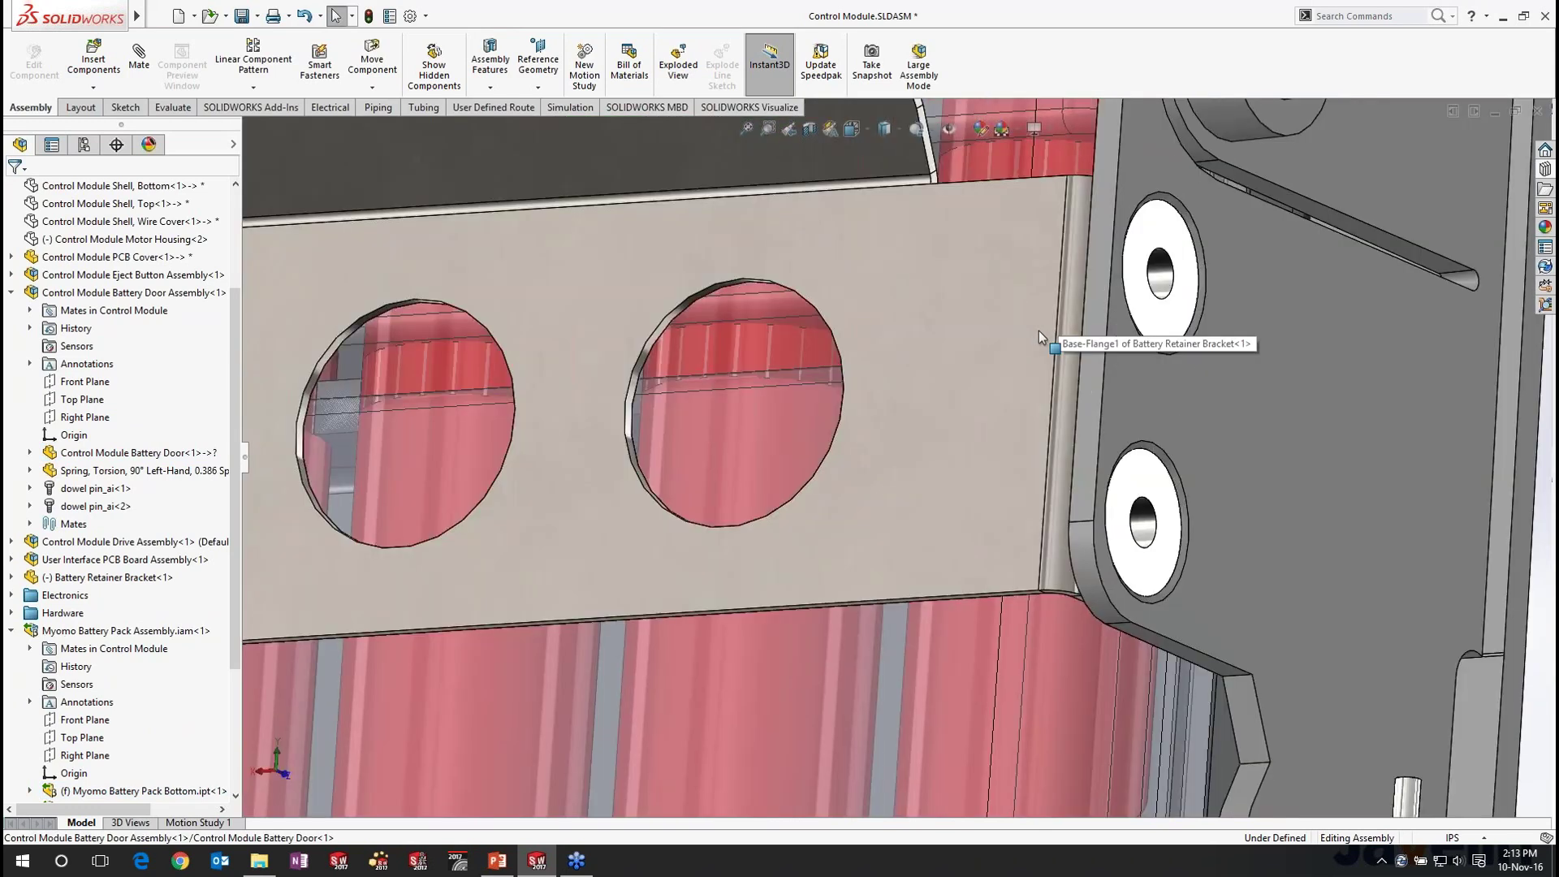
right_click(1039, 329)
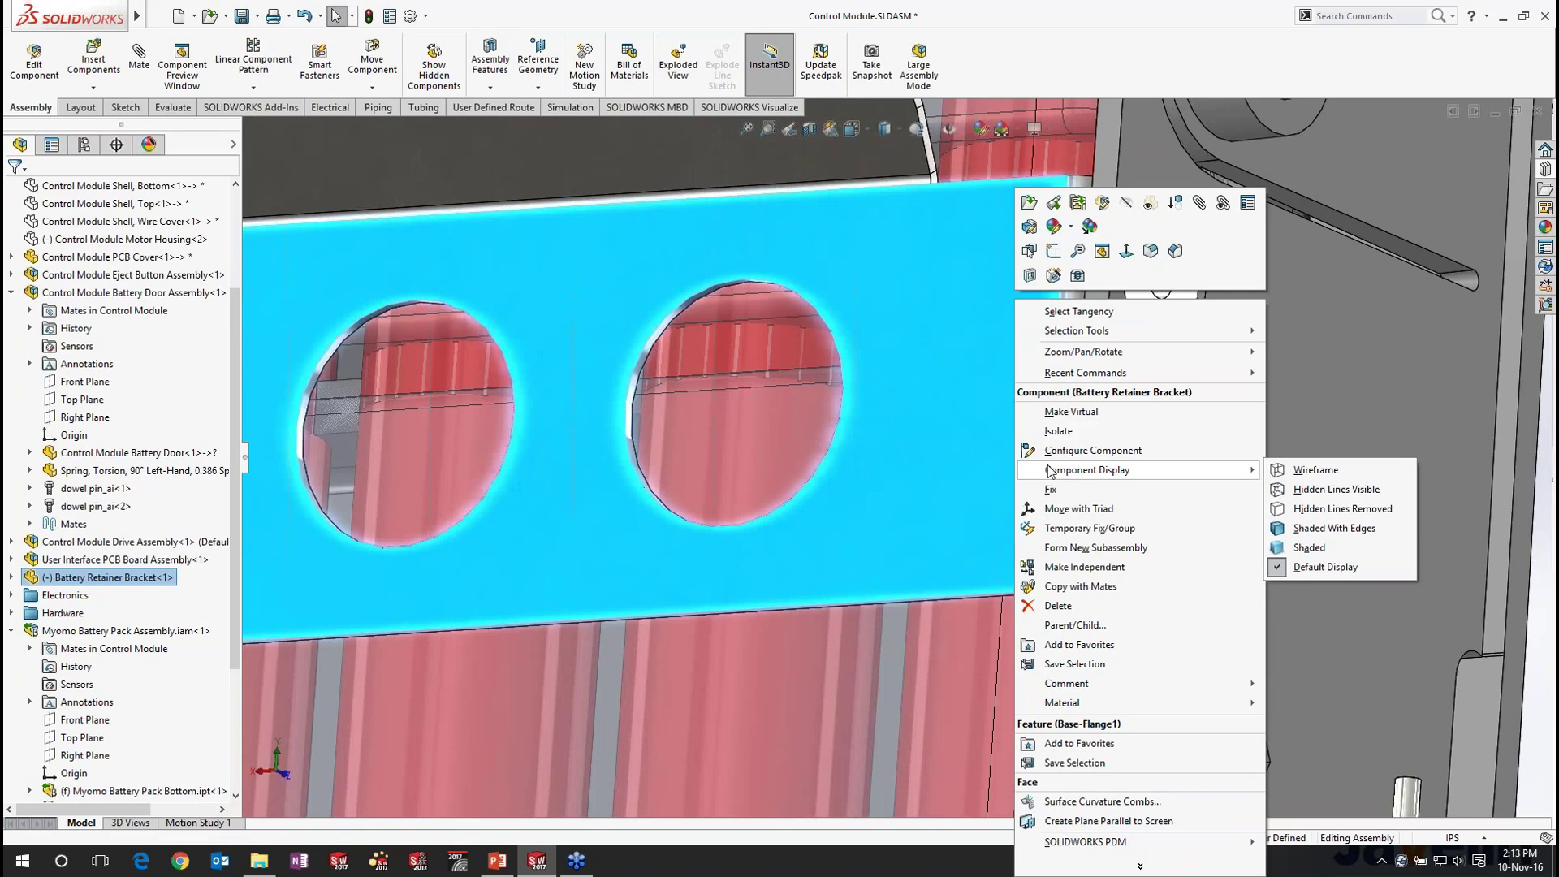
left_click(1031, 250)
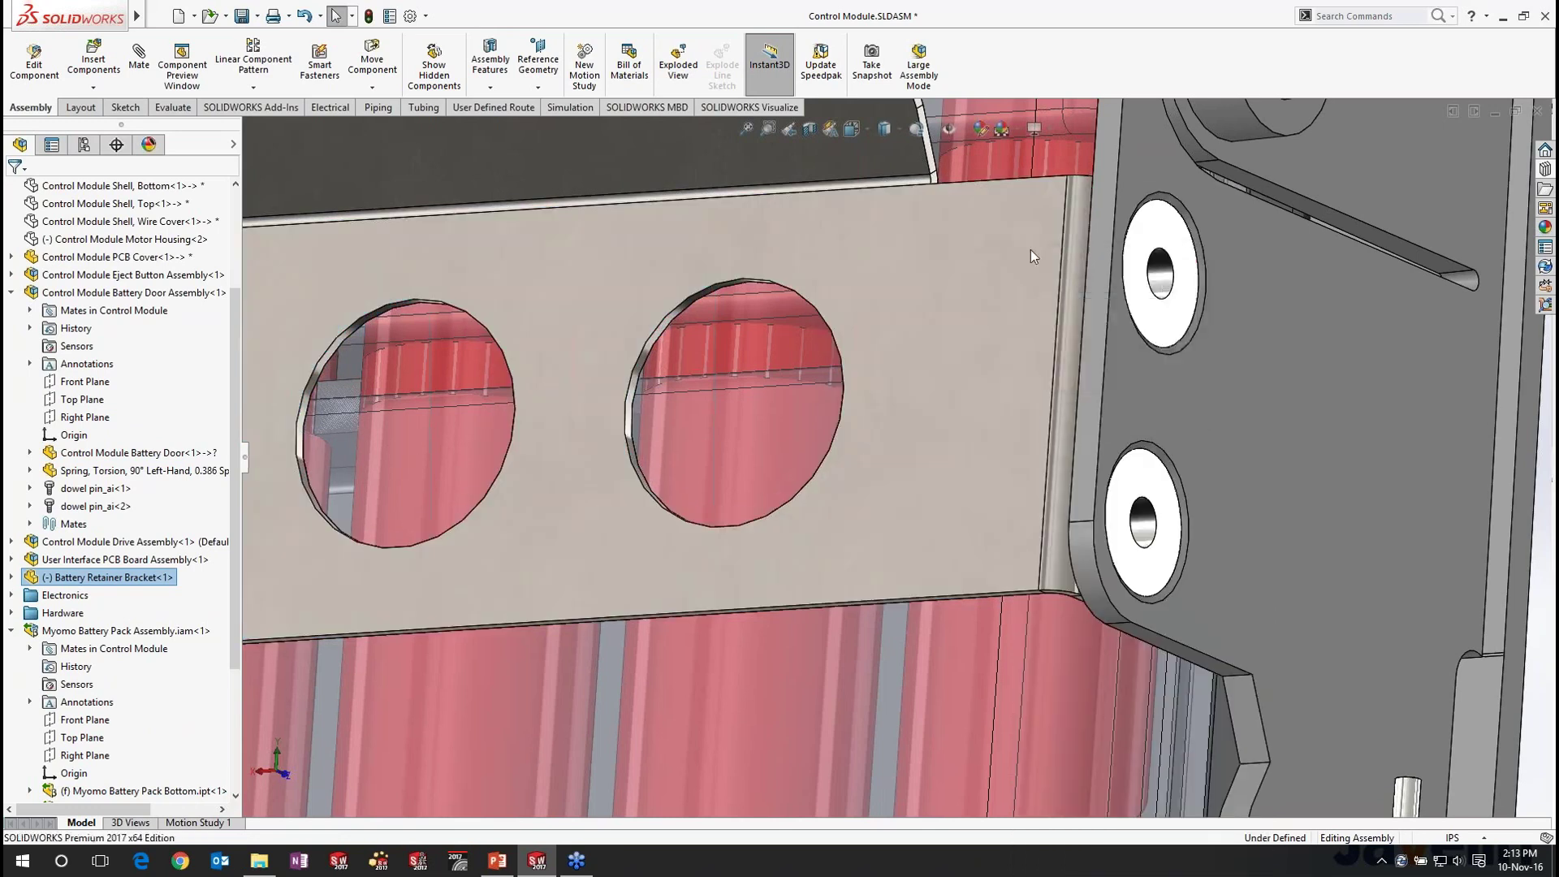
left_click(992, 319)
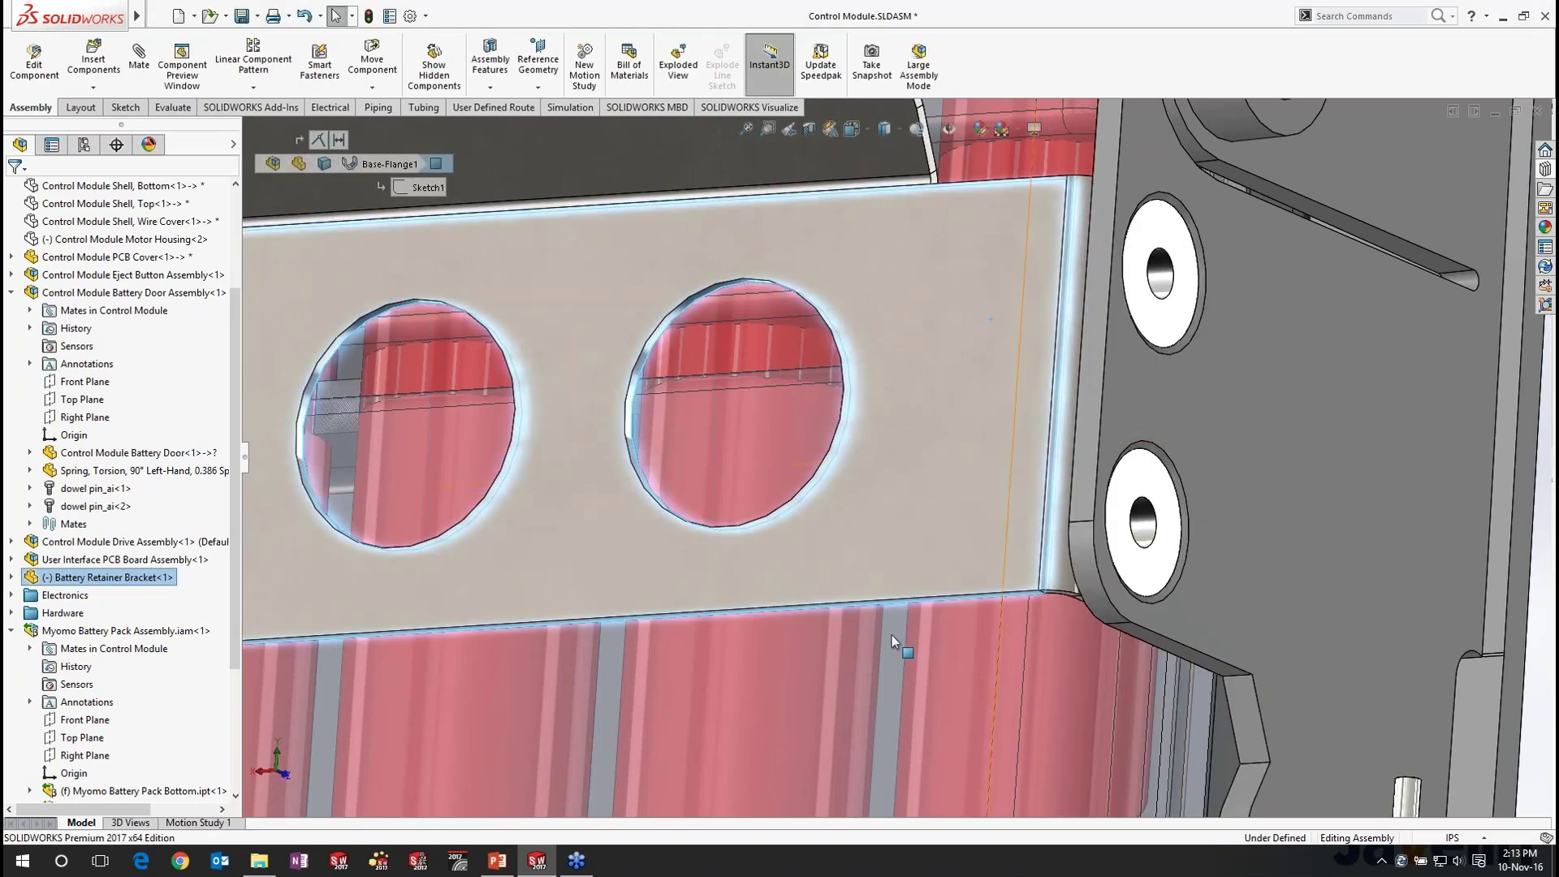
left_click(891, 635, "ctrl")
left_click(942, 623)
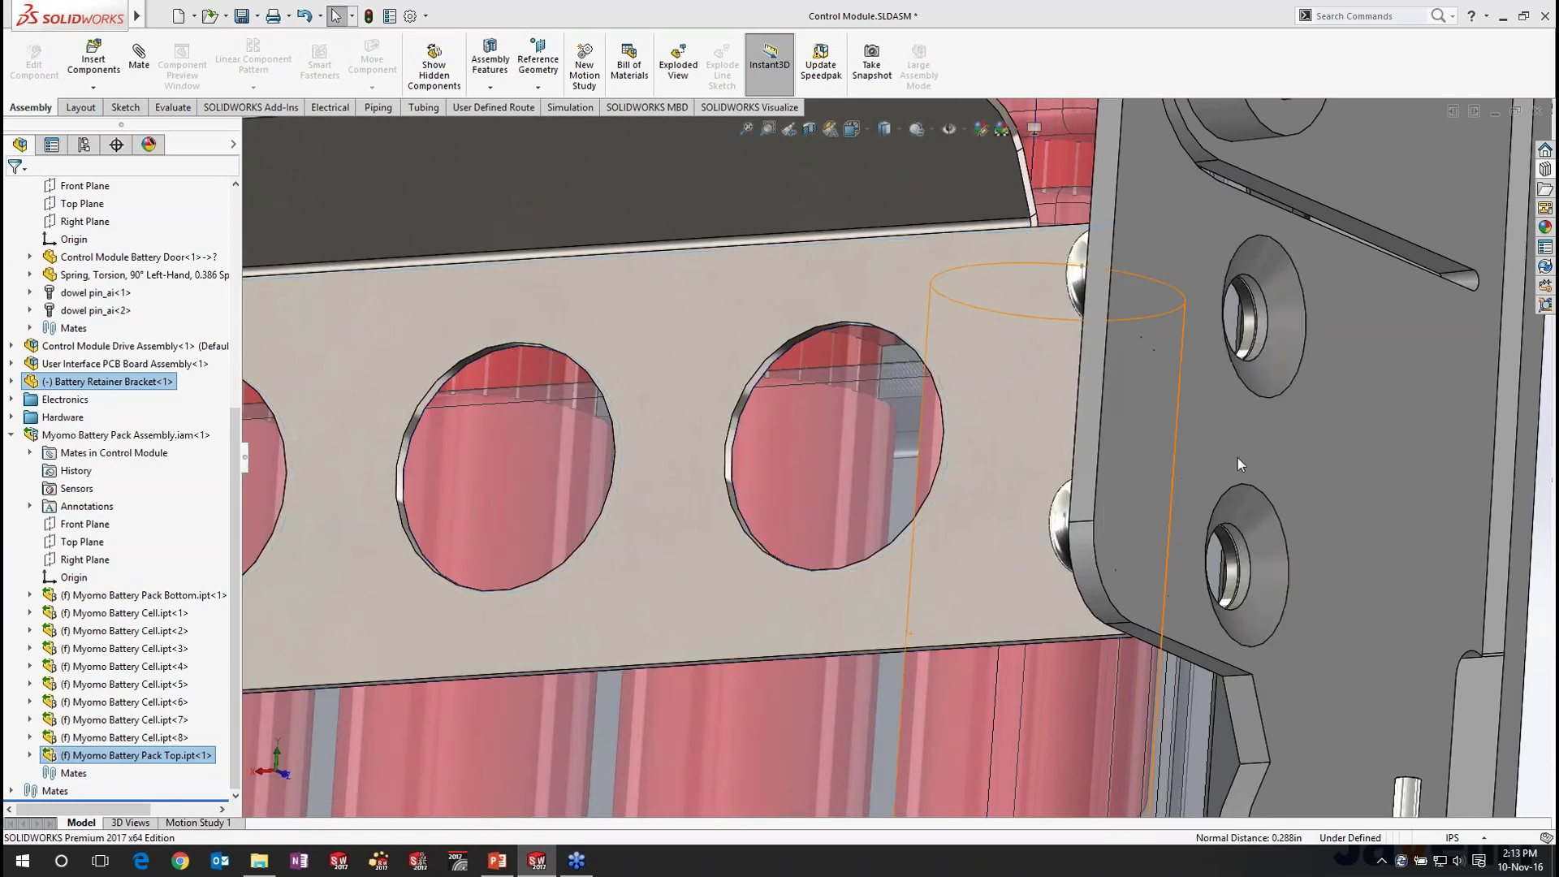
Step: Rebuild the assembly so the battery door's mounting holes update to the retainer bracket's position
scroll(1237, 456, "up", 1)
scroll(890, 460, "up", 4)
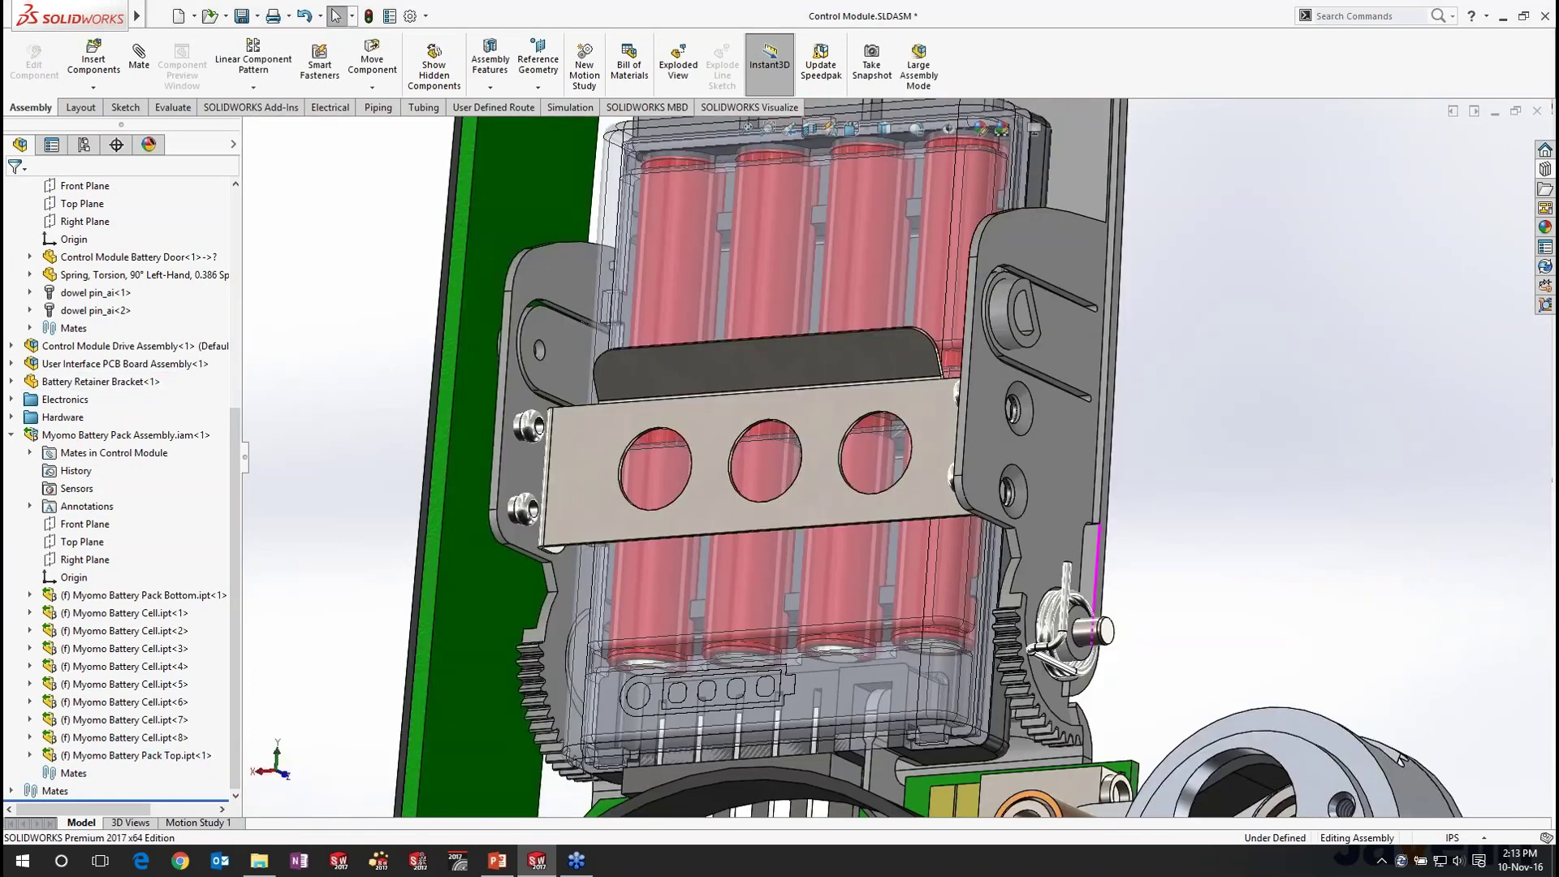
key("ctrl+z")
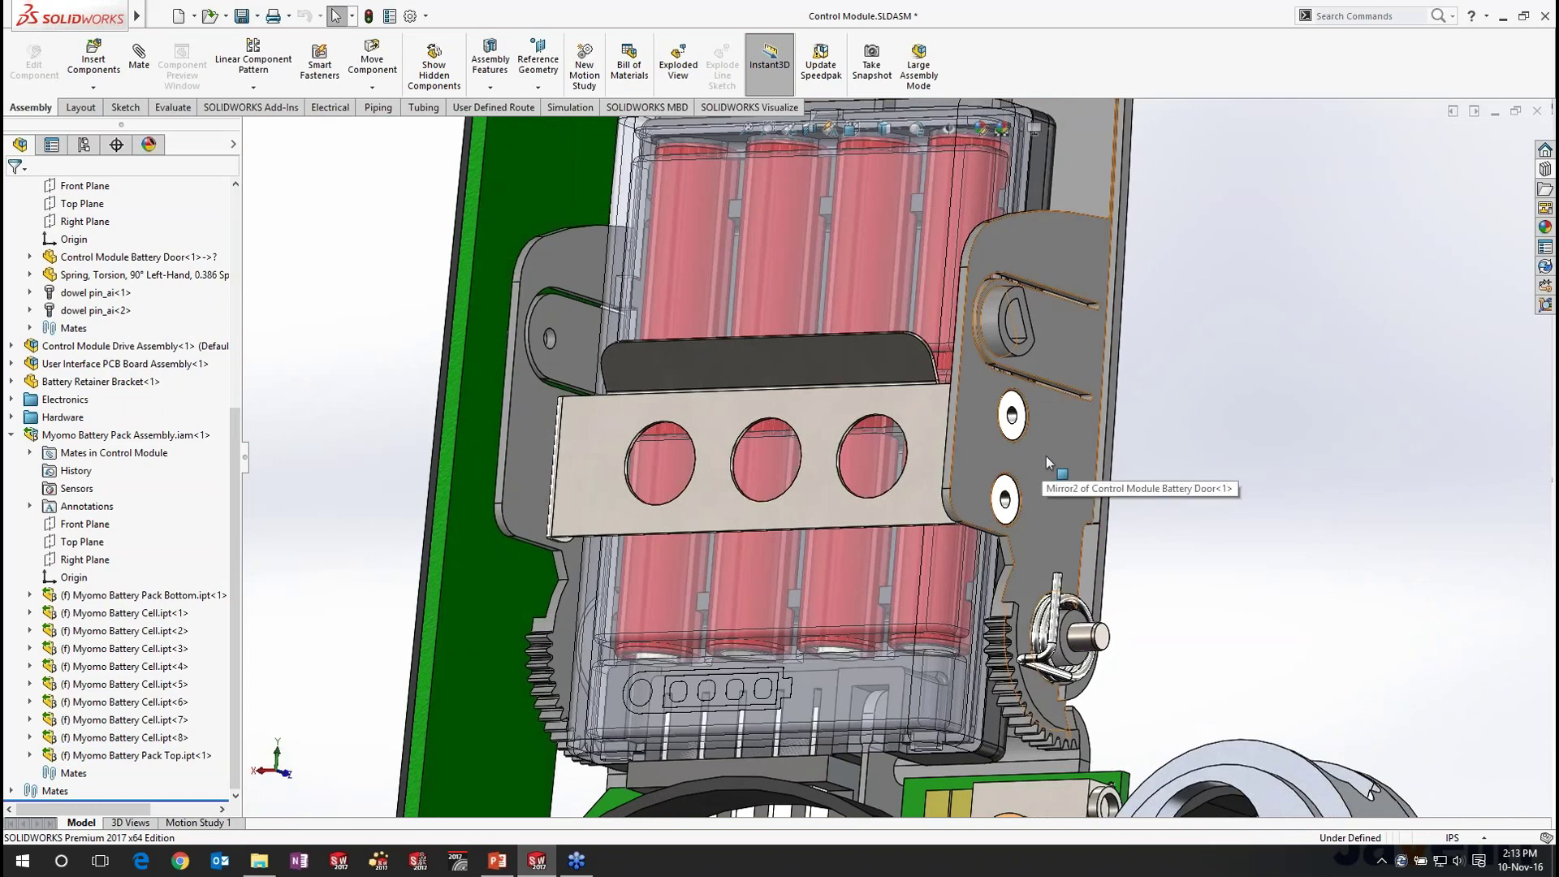
scroll(1096, 448, "up", 2)
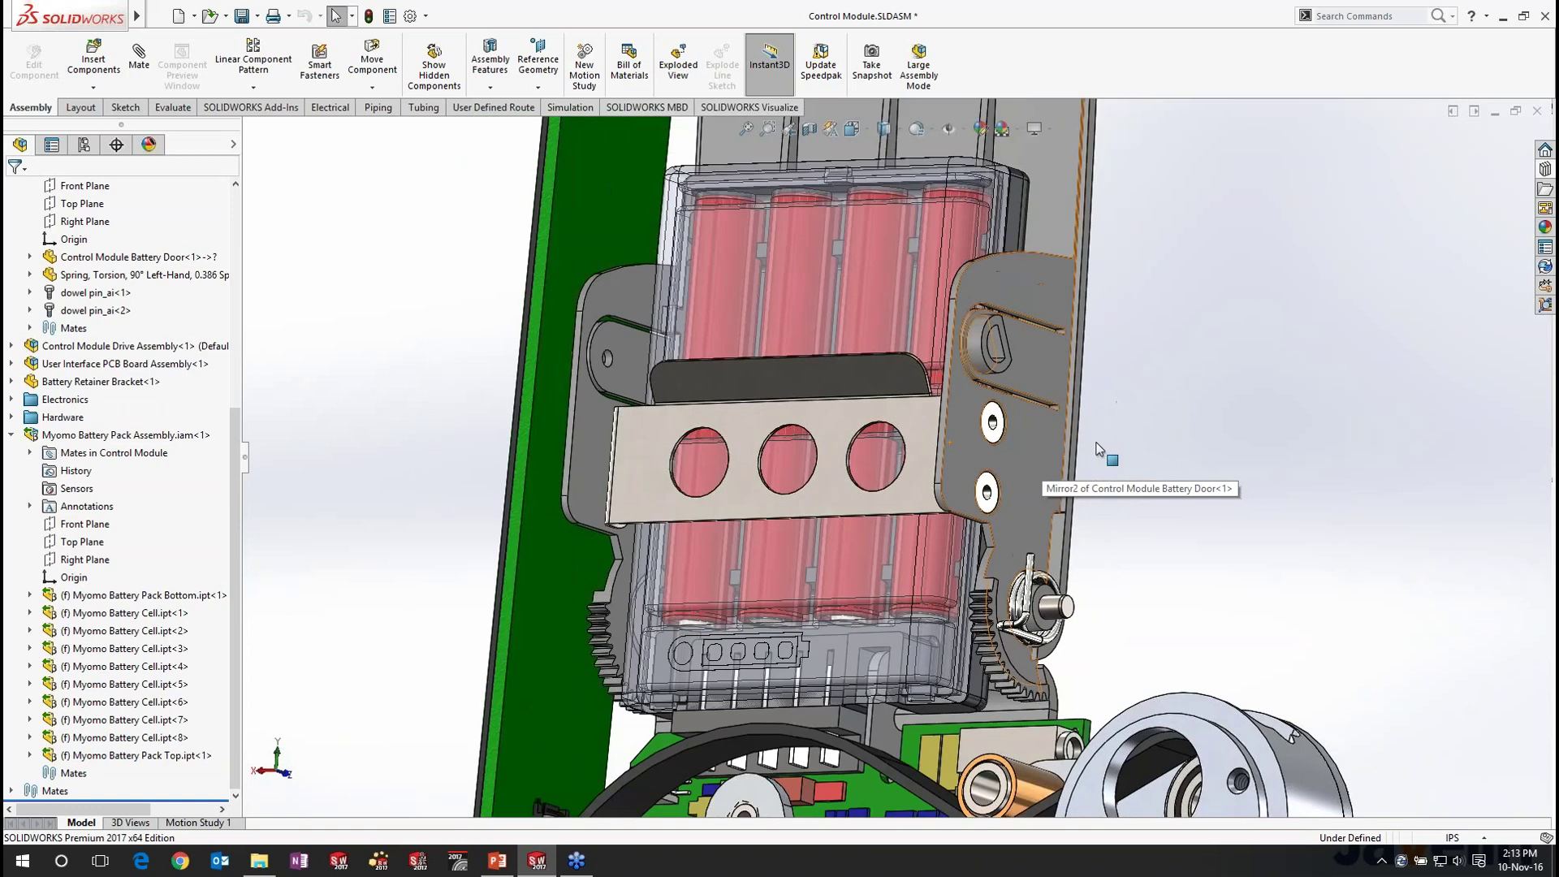
scroll(1097, 447, "up", 5)
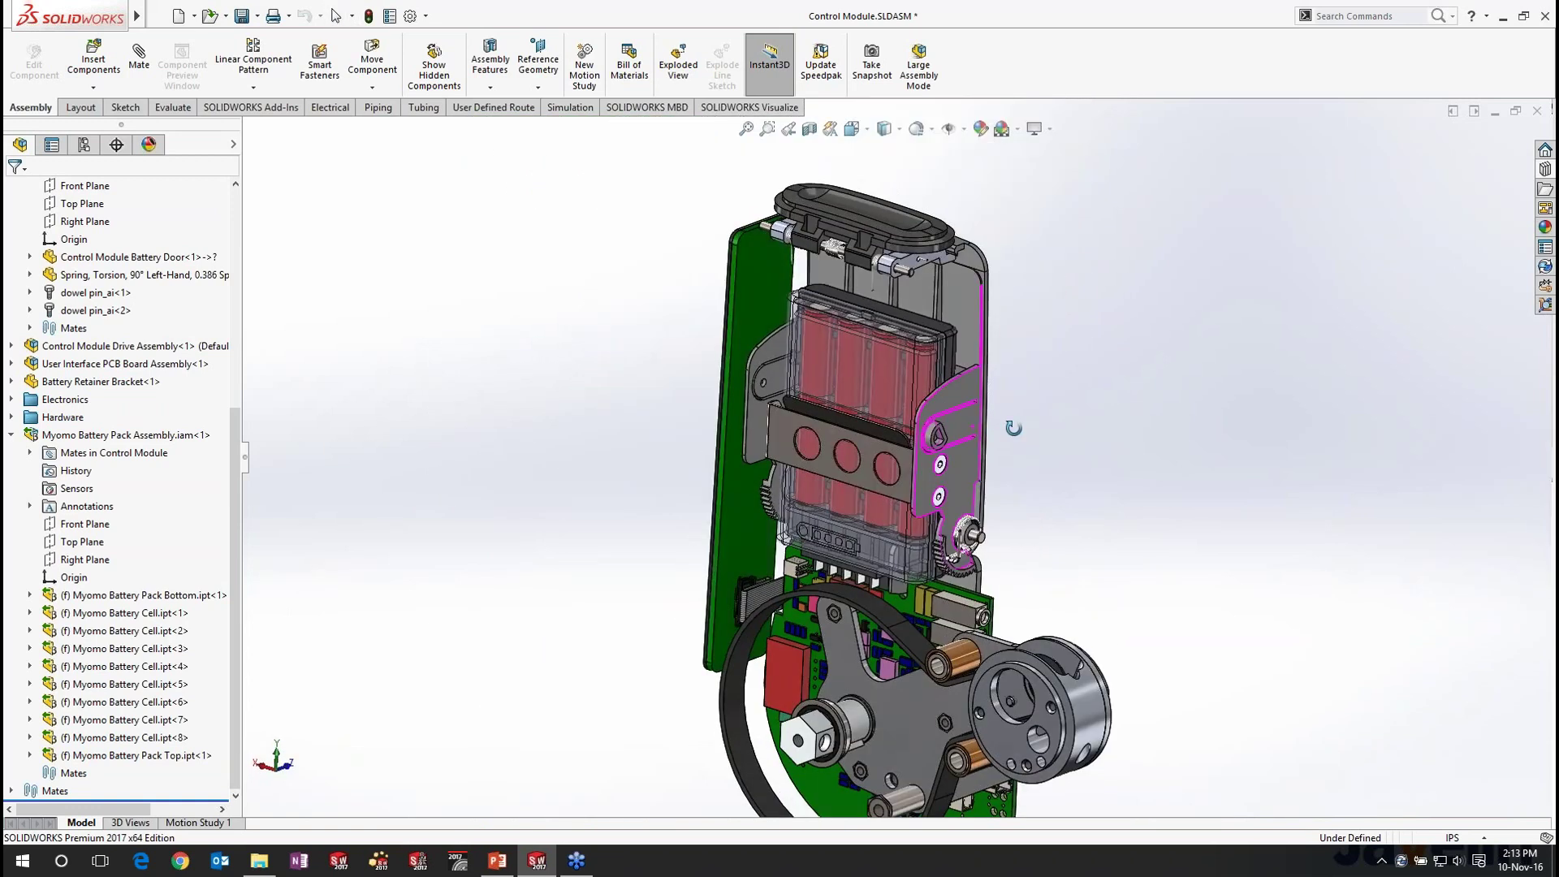
scroll(972, 498, "down", 2)
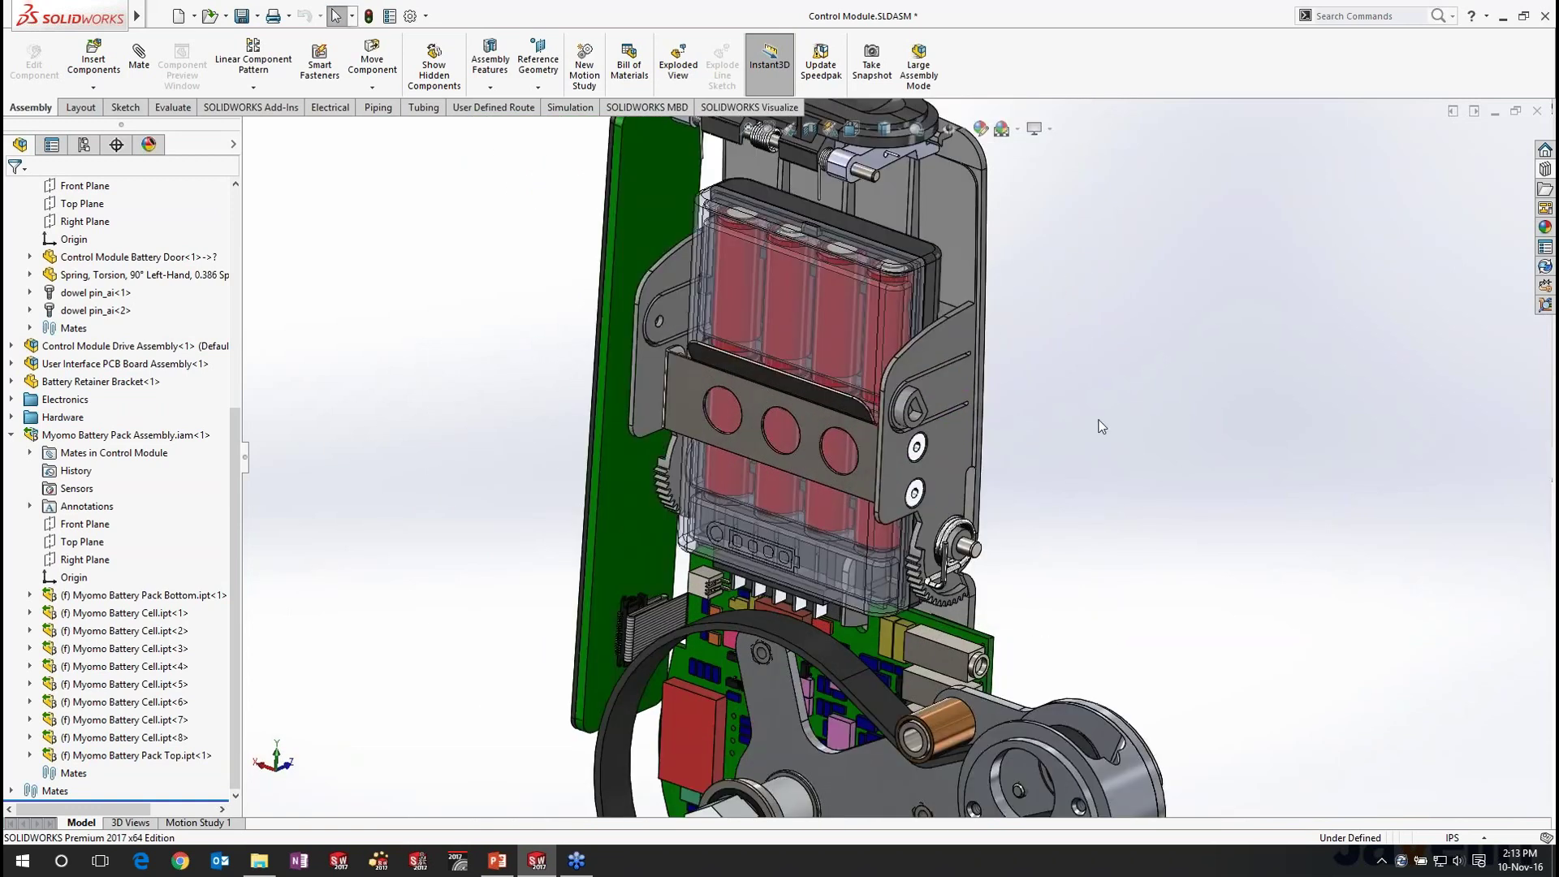
middle_click_drag(1096, 390, 1104, 409)
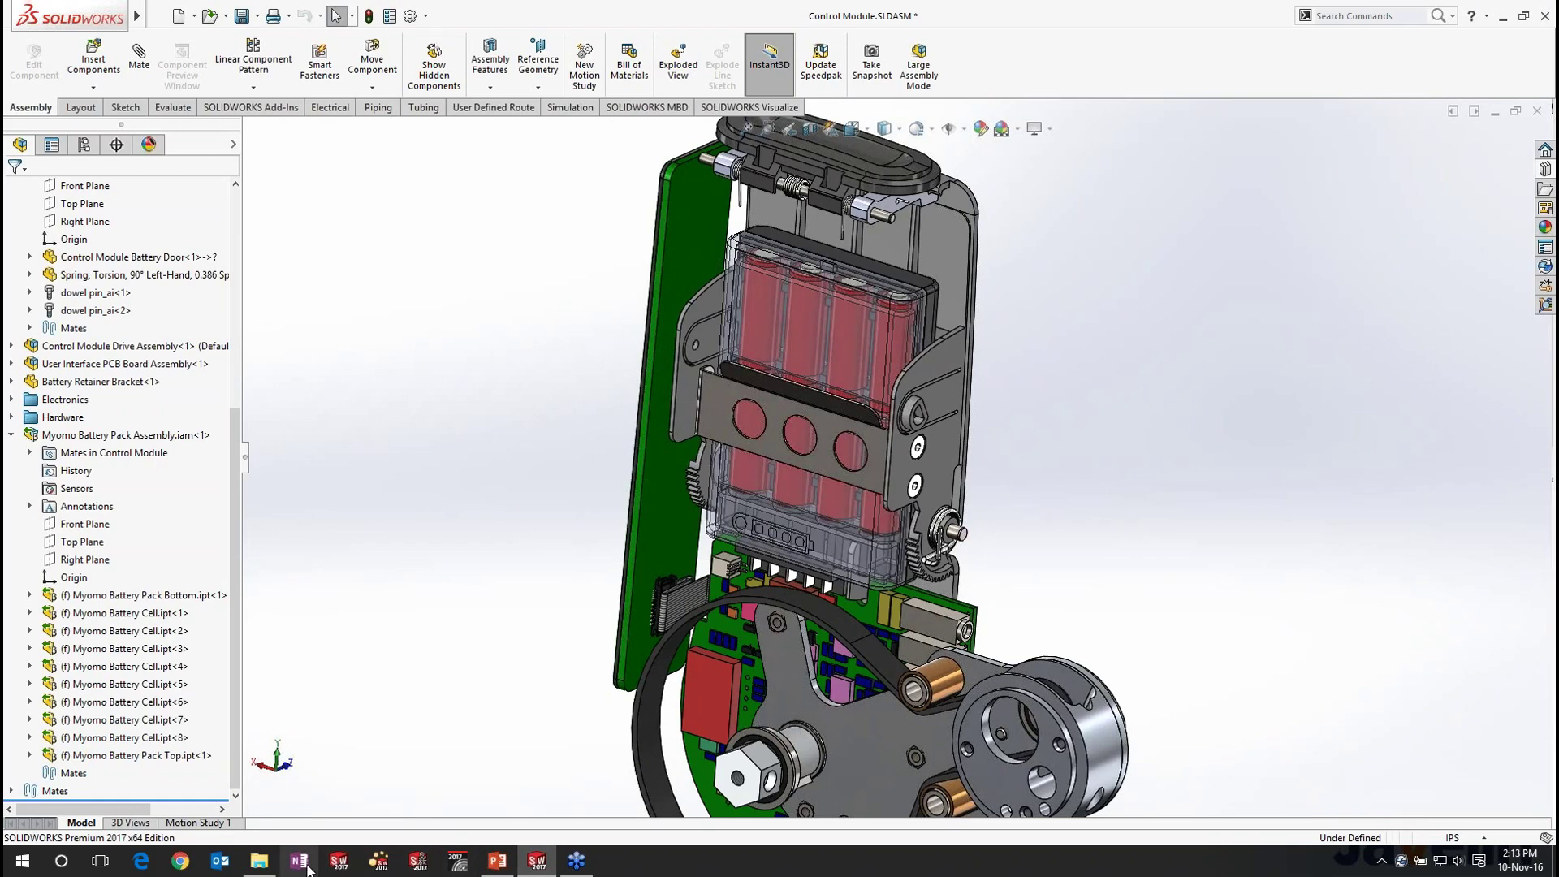
Step: Copy the four Inventor files from Battery Pack Version 2 into the Supplier Parts folder, replacing the existing files
mouse_move(268, 867)
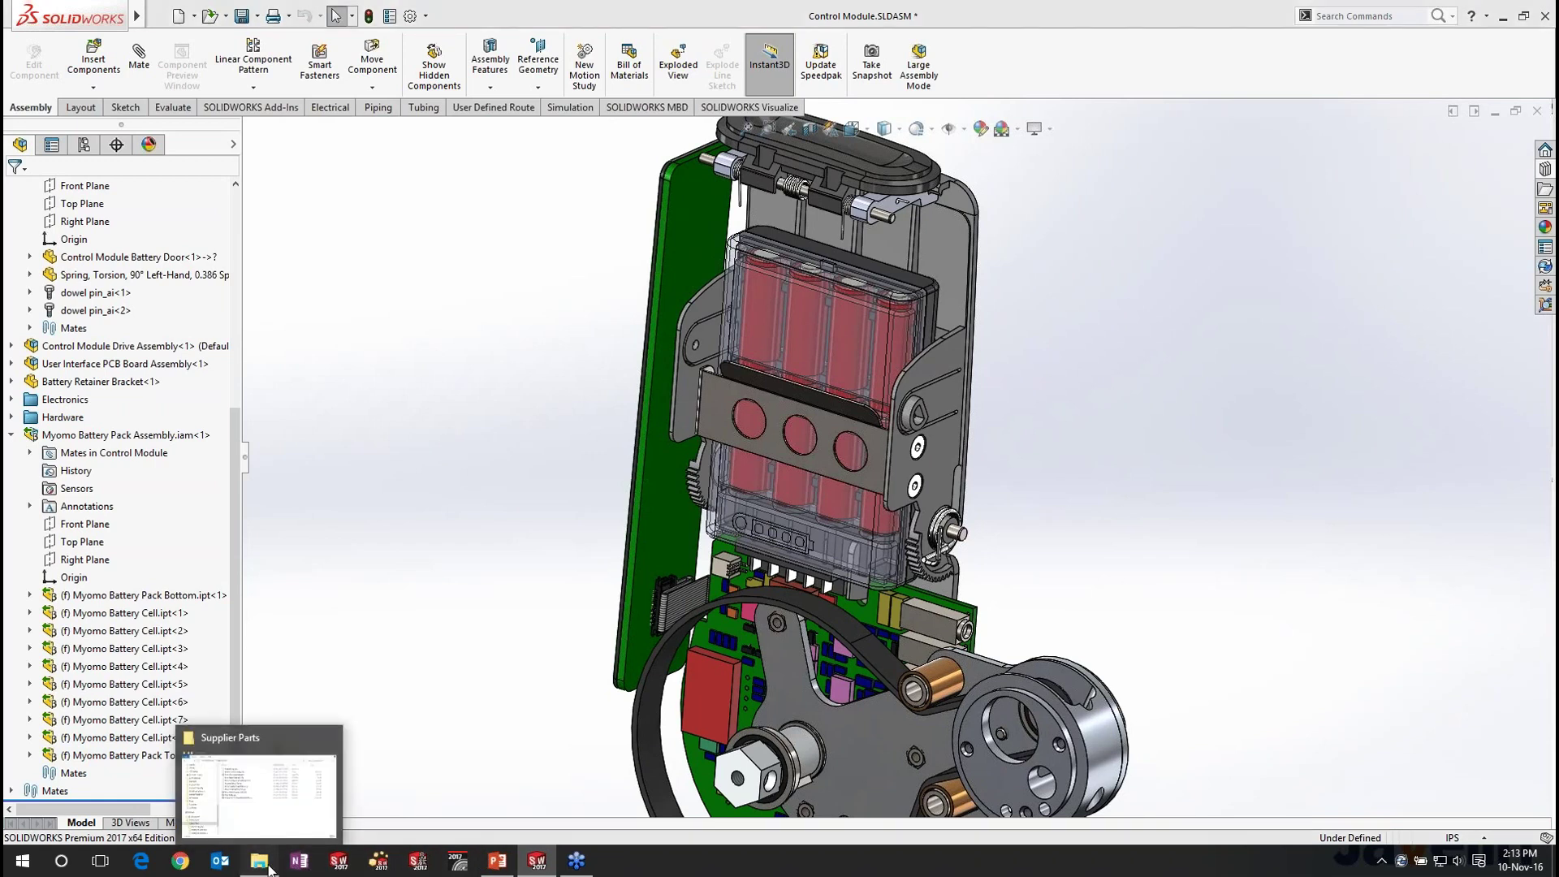
left_click(259, 792)
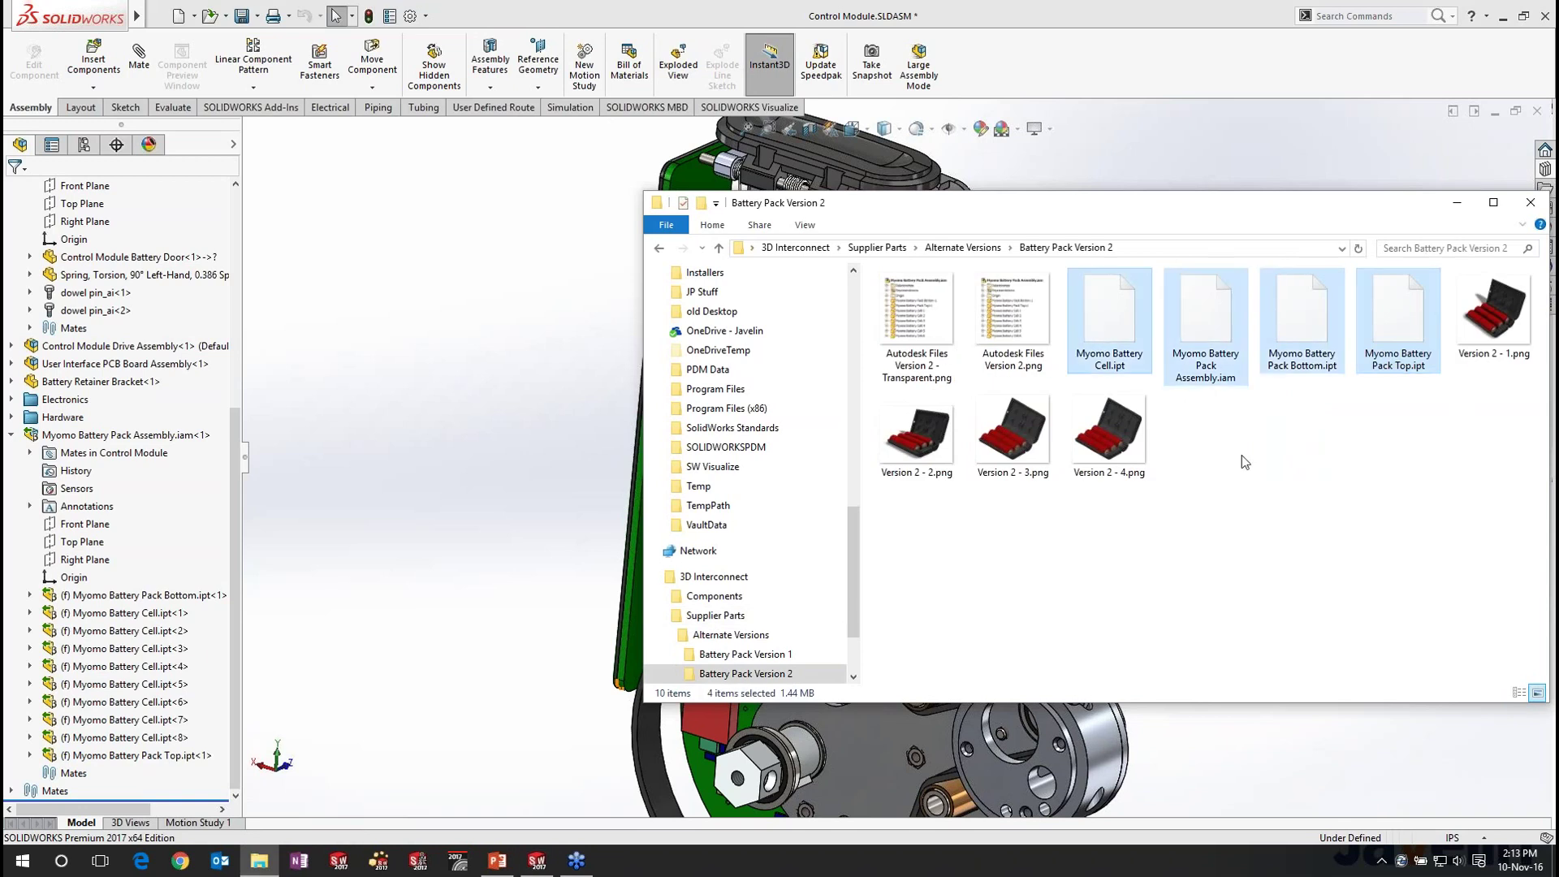
left_click(1308, 495)
left_click(733, 637)
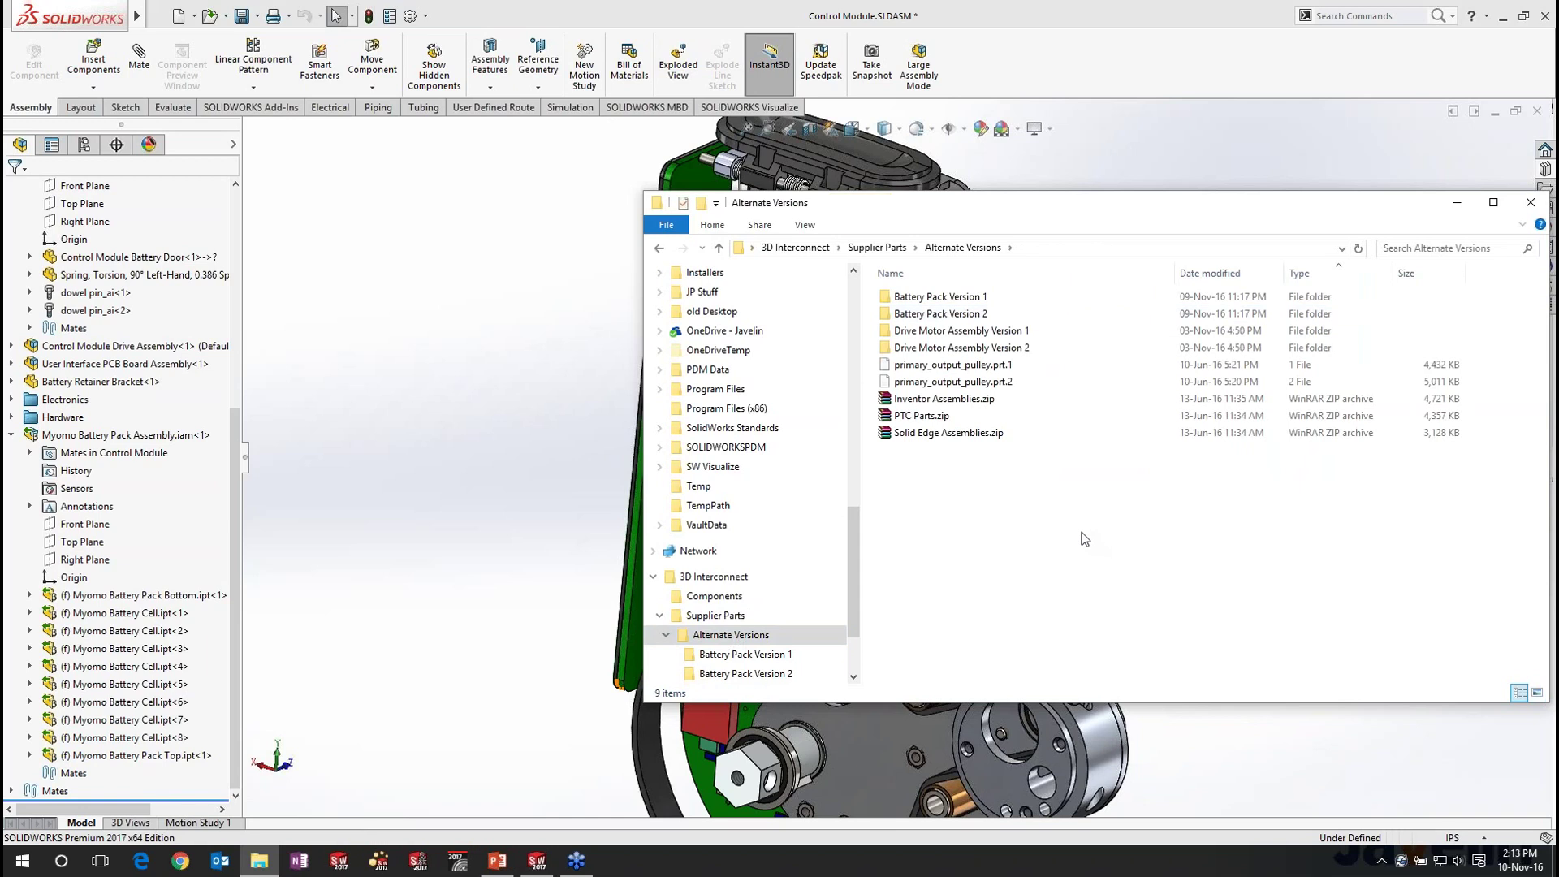
left_click(715, 616)
key("ctrl+v")
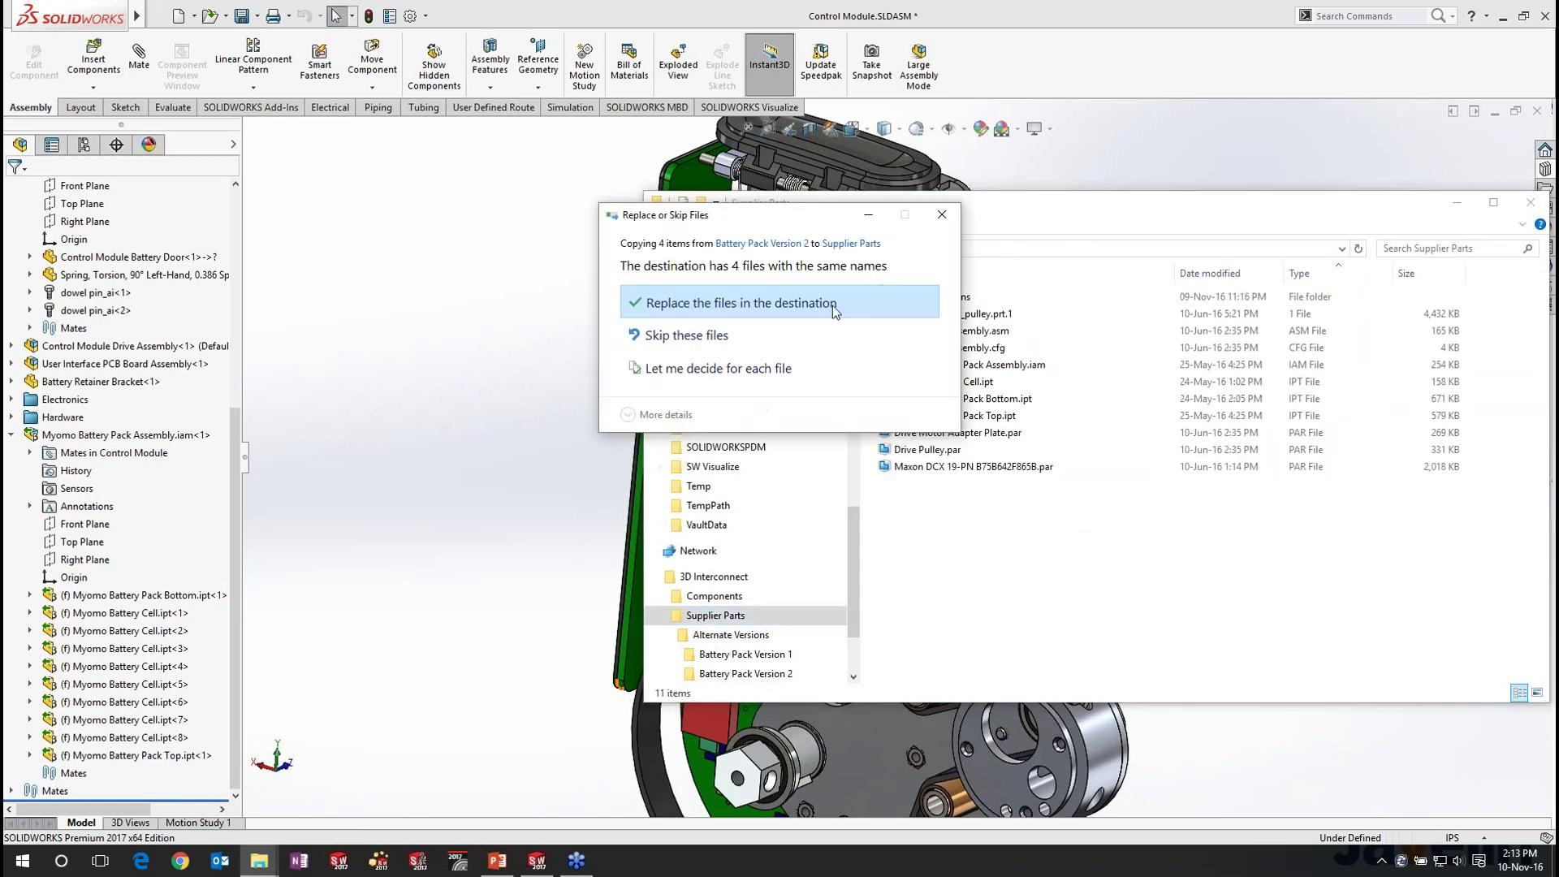
left_click(831, 305)
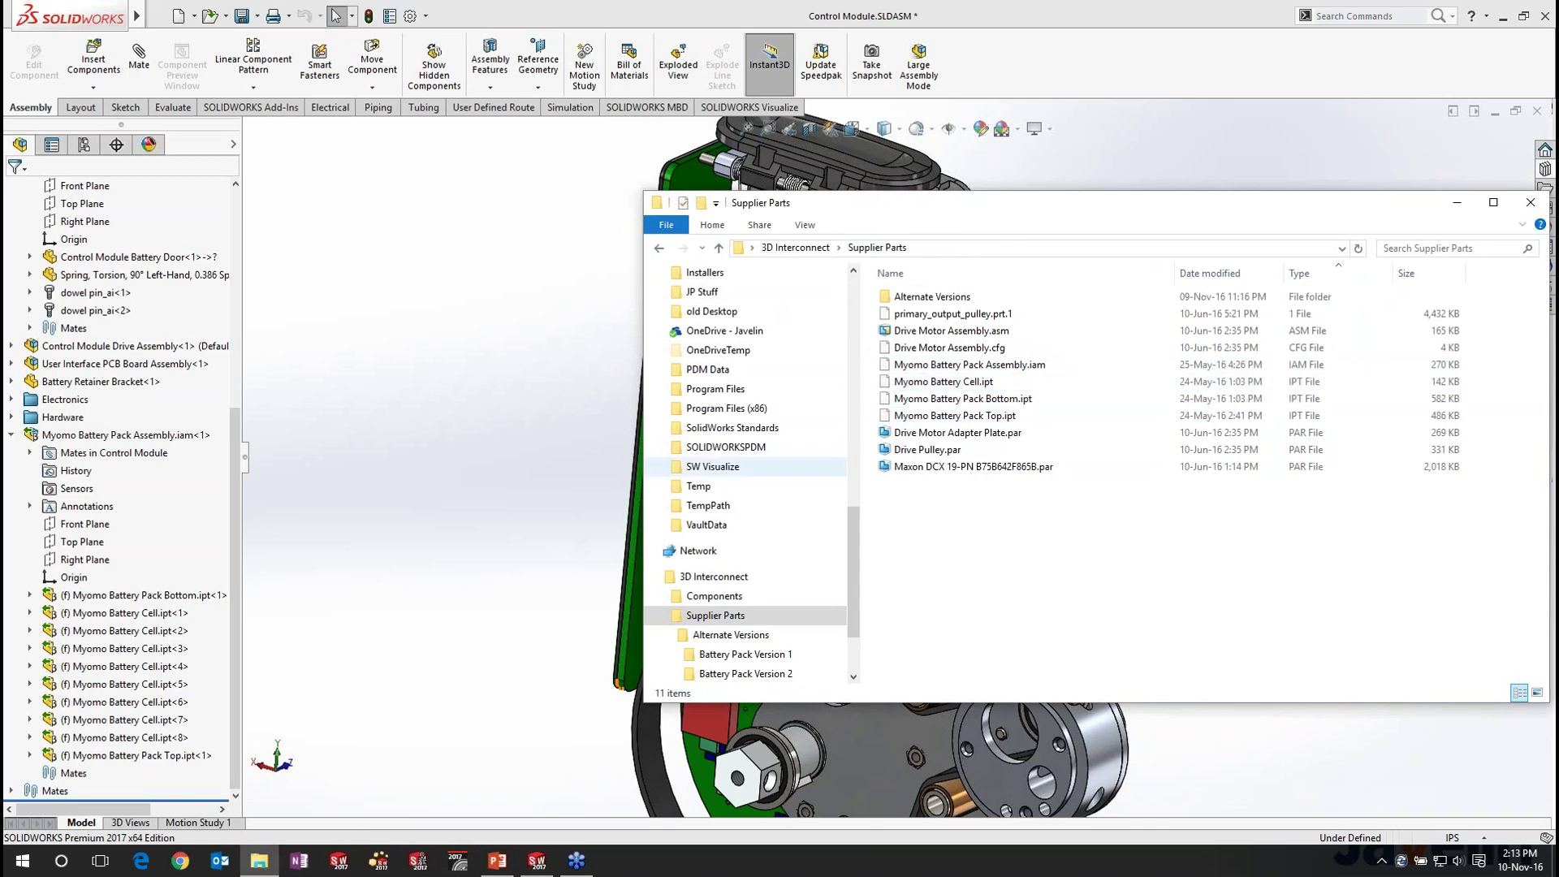
Step: Update Myomo Battery Pack Assembly.iam in the Control Module assembly from its replaced source files
left_click(432, 441)
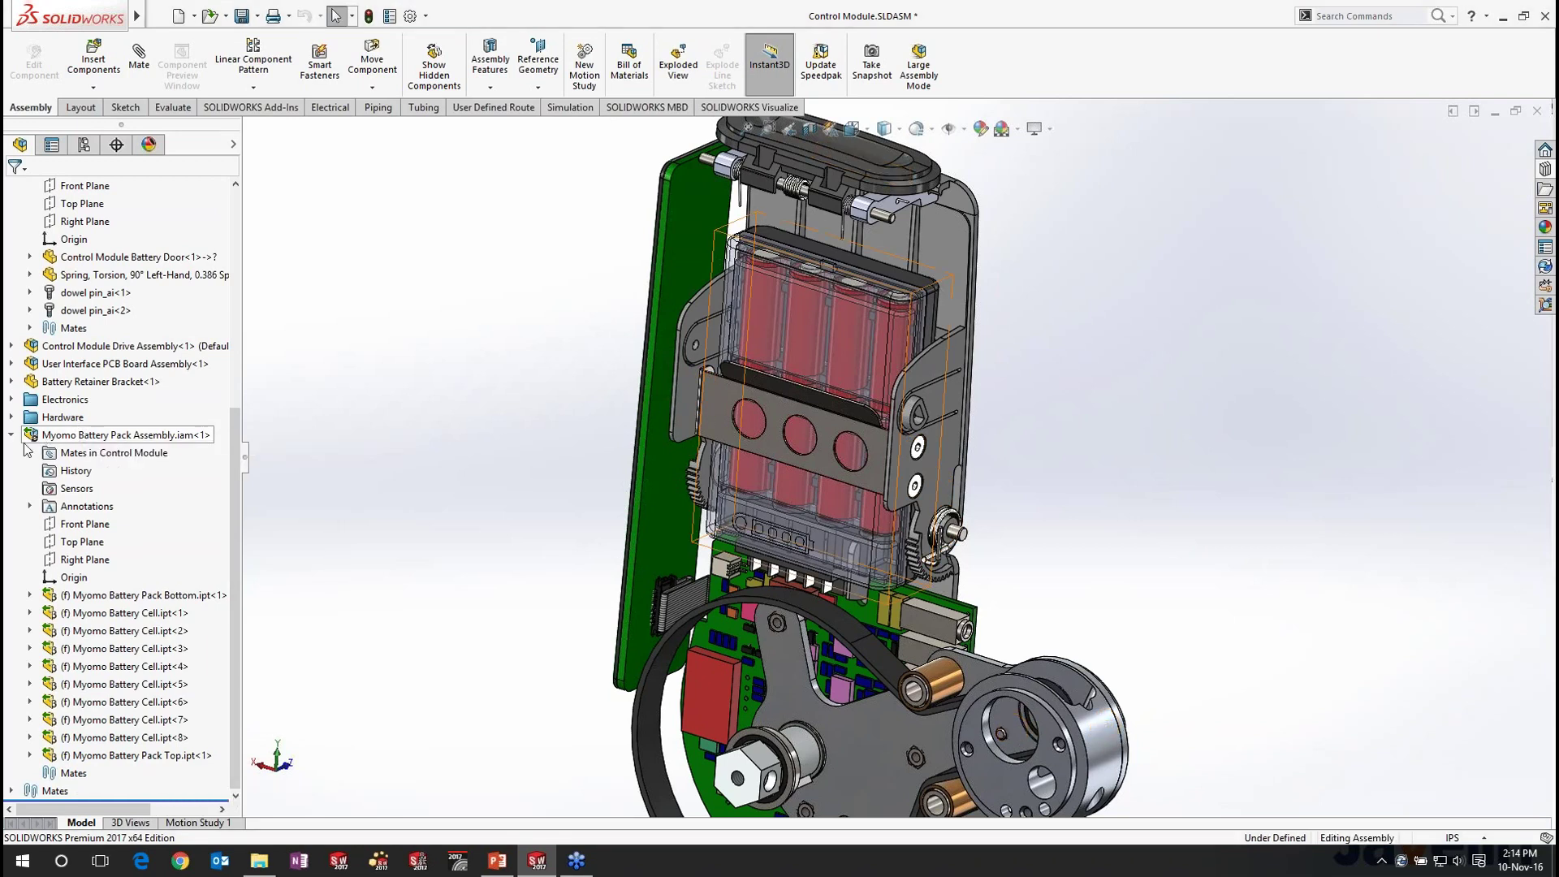
mouse_move(42, 437)
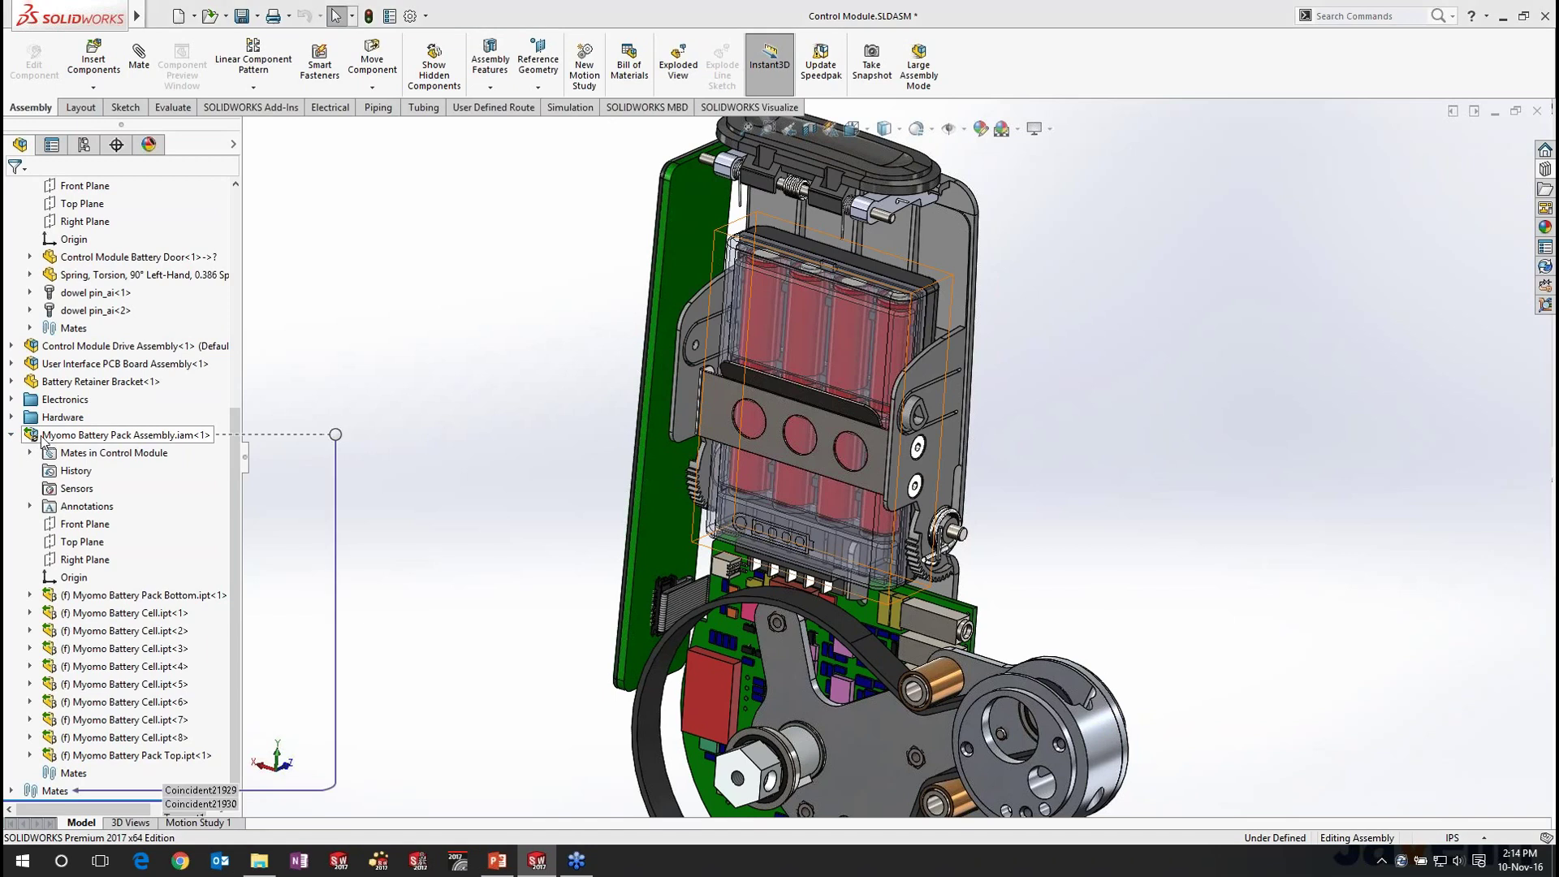
right_click(156, 441)
left_click(245, 466)
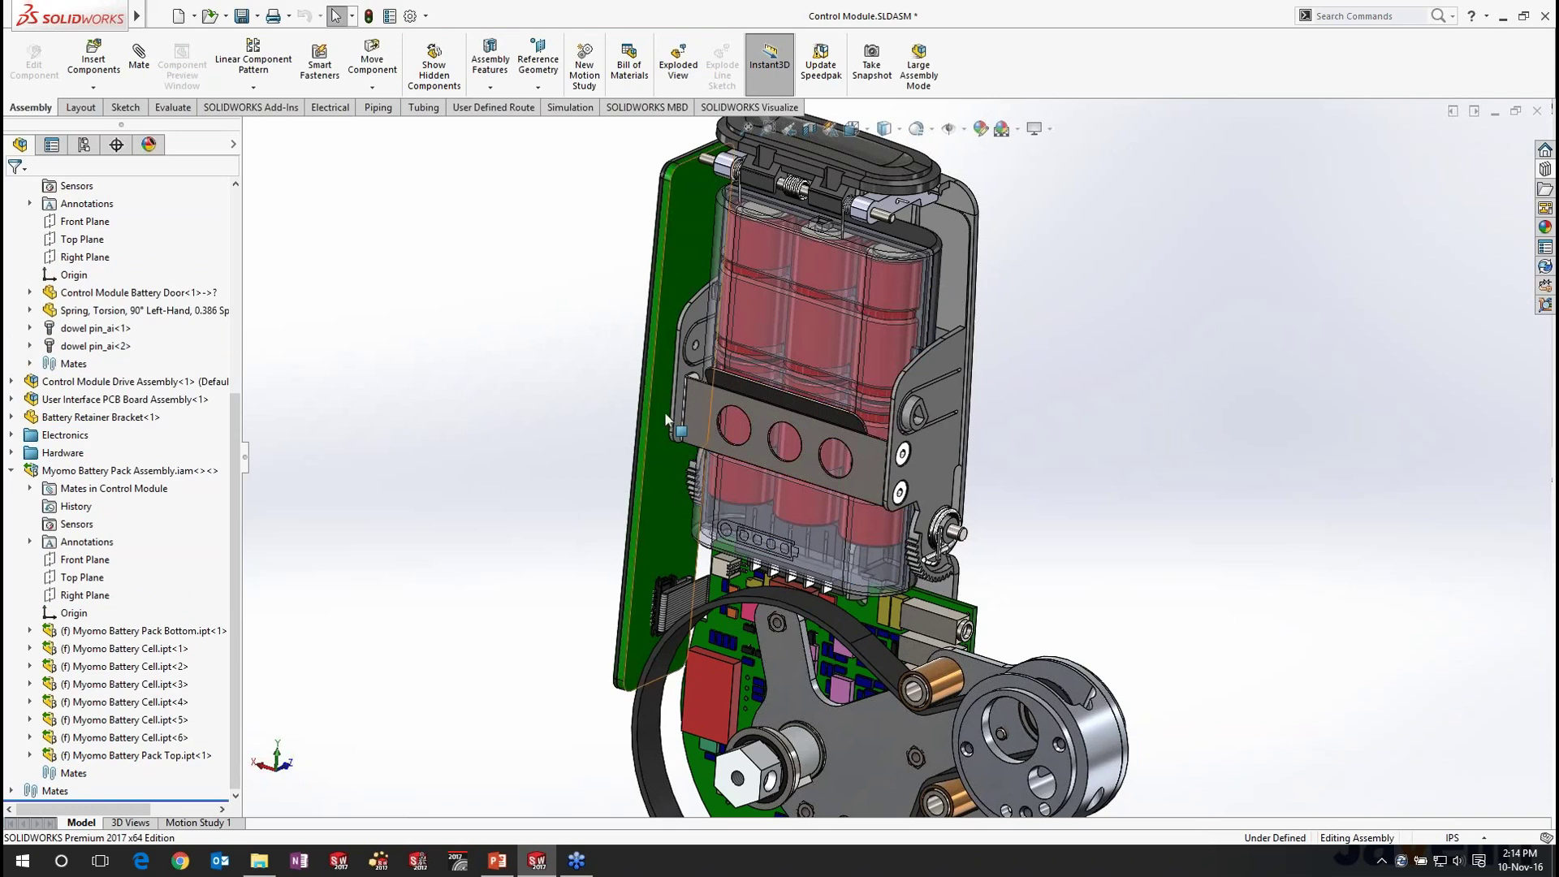
middle_click_drag(666, 414, 820, 459)
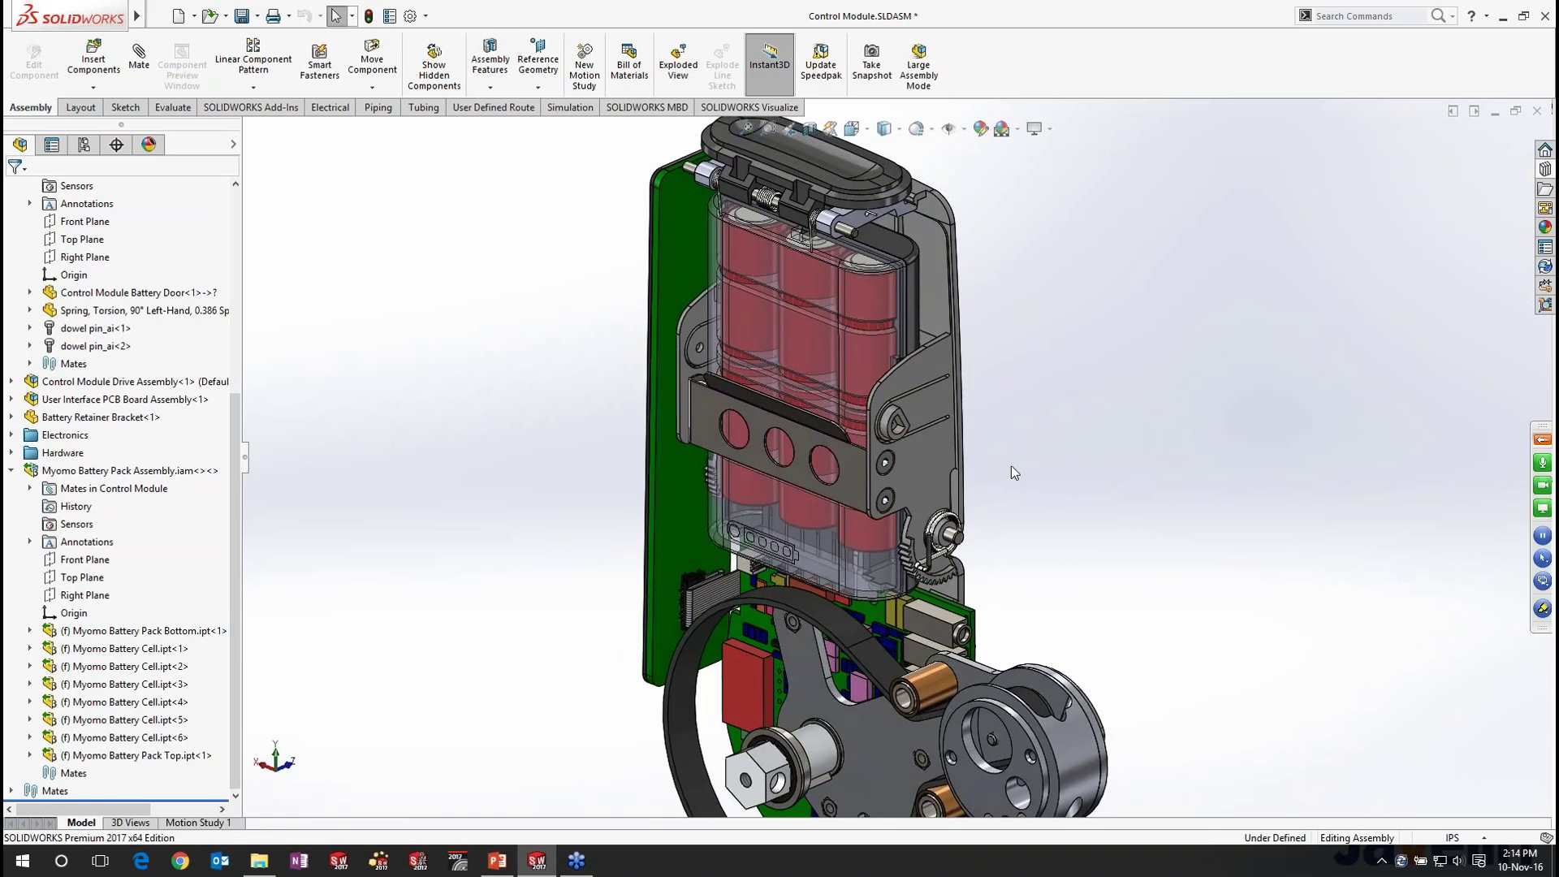
scroll(998, 479, "up", 2)
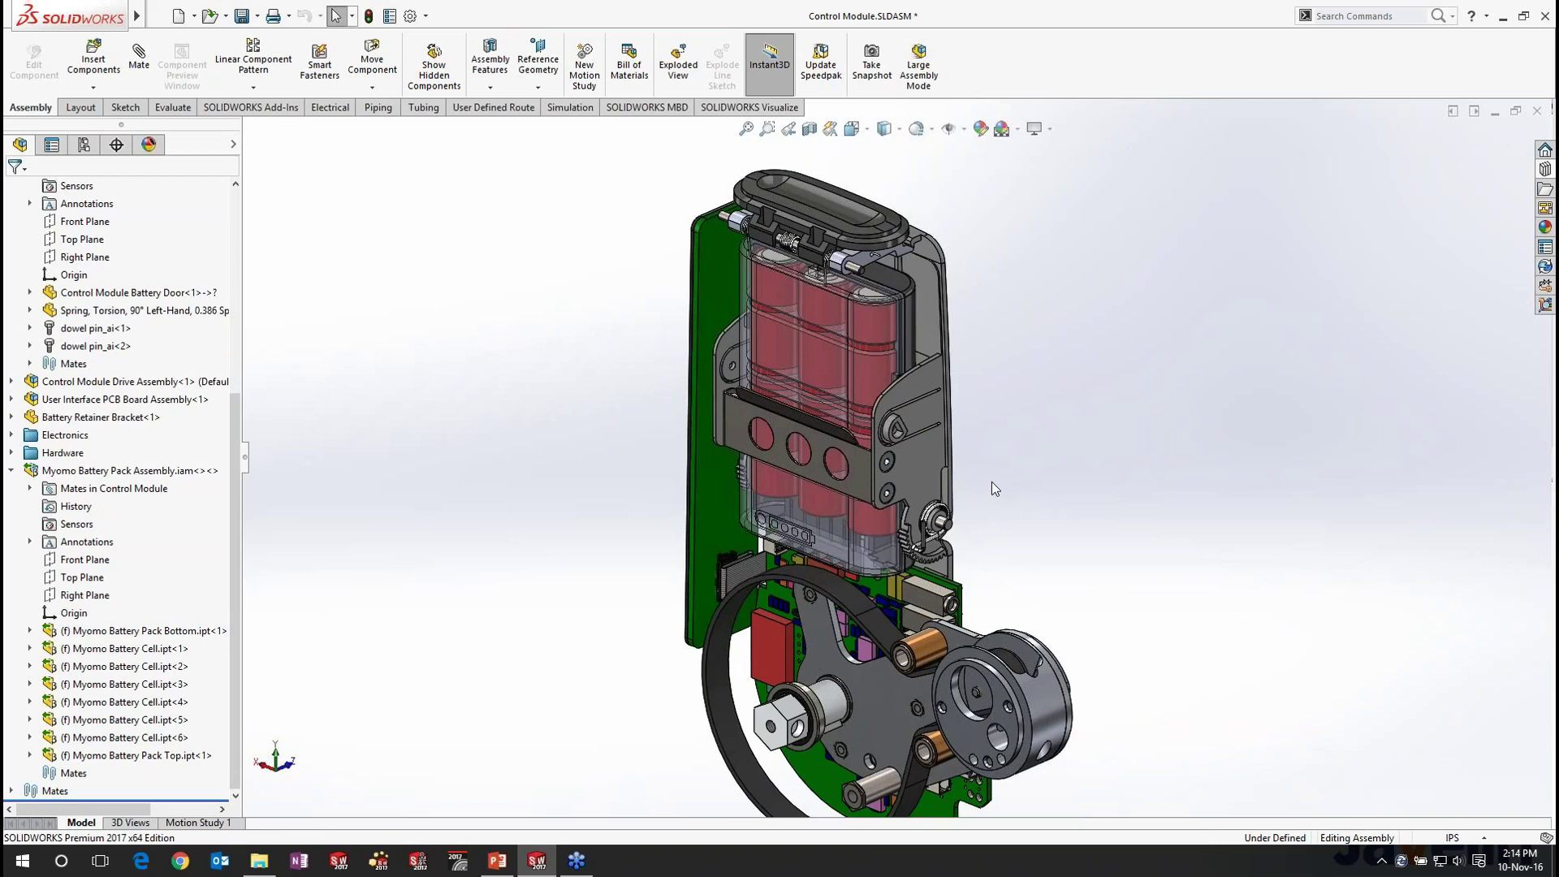
left_click(498, 860)
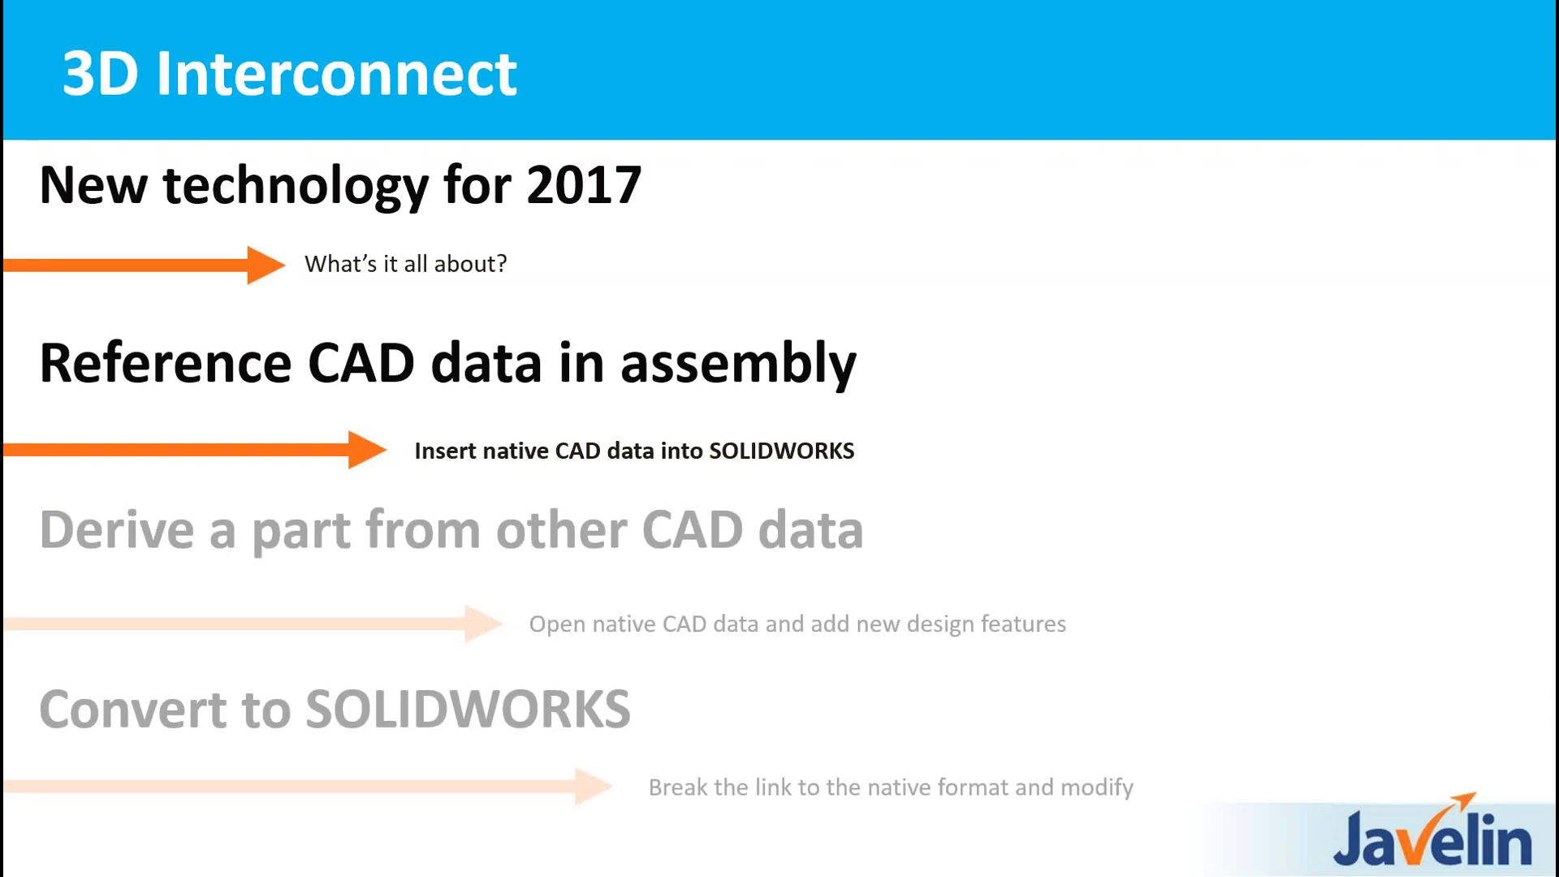
left_click(653, 604)
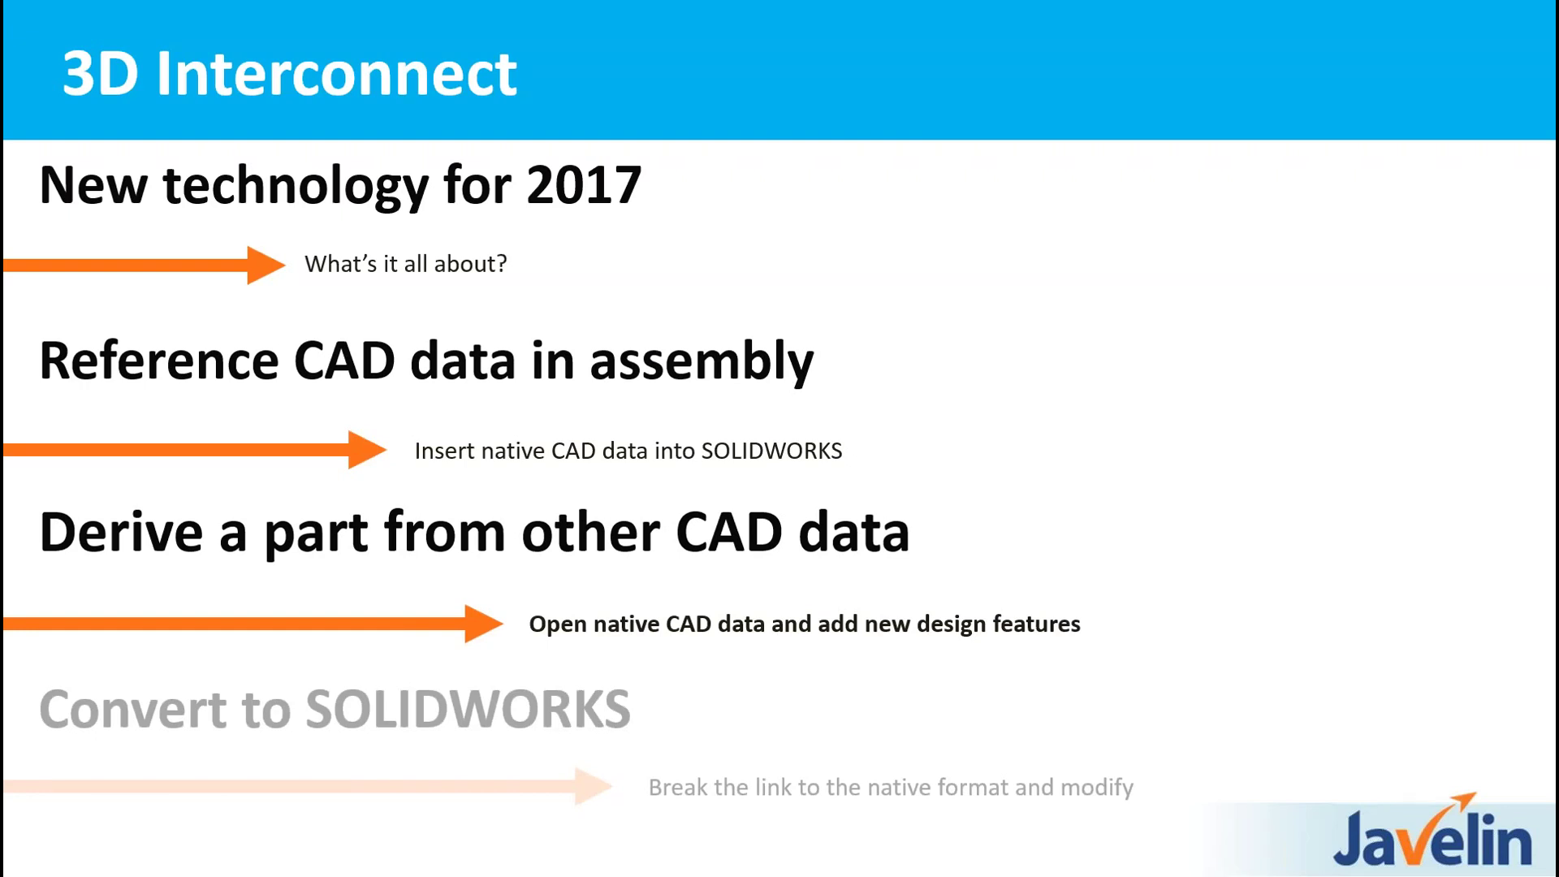
key("alt+Tab")
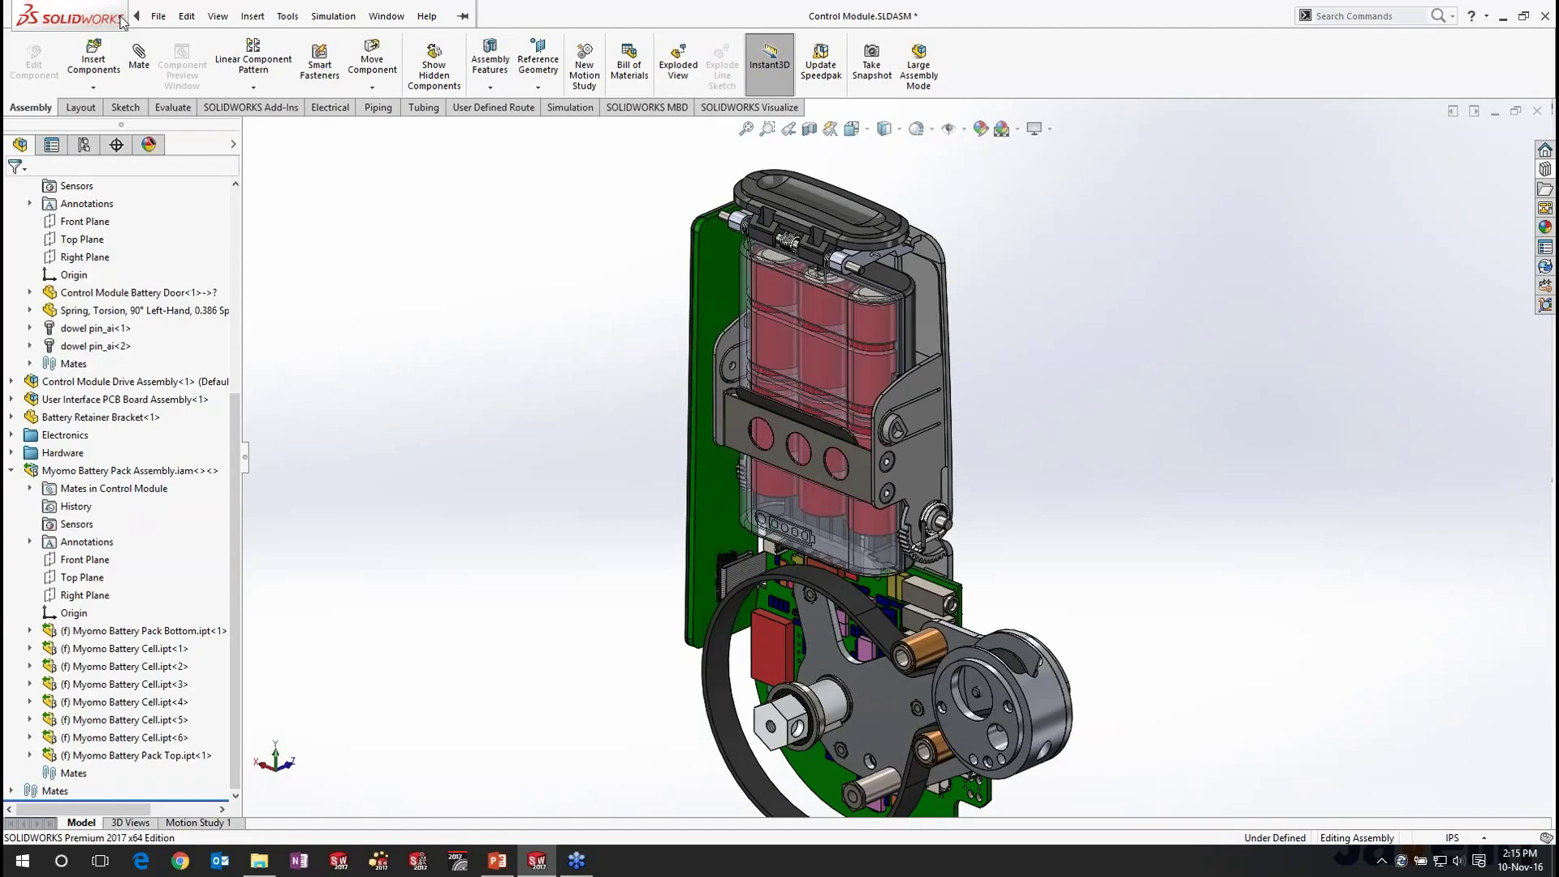
Step: Open primary_output_pulley.prt.1 from the Supplier Parts folder and decline running Import Diagnostics
left_click(158, 16)
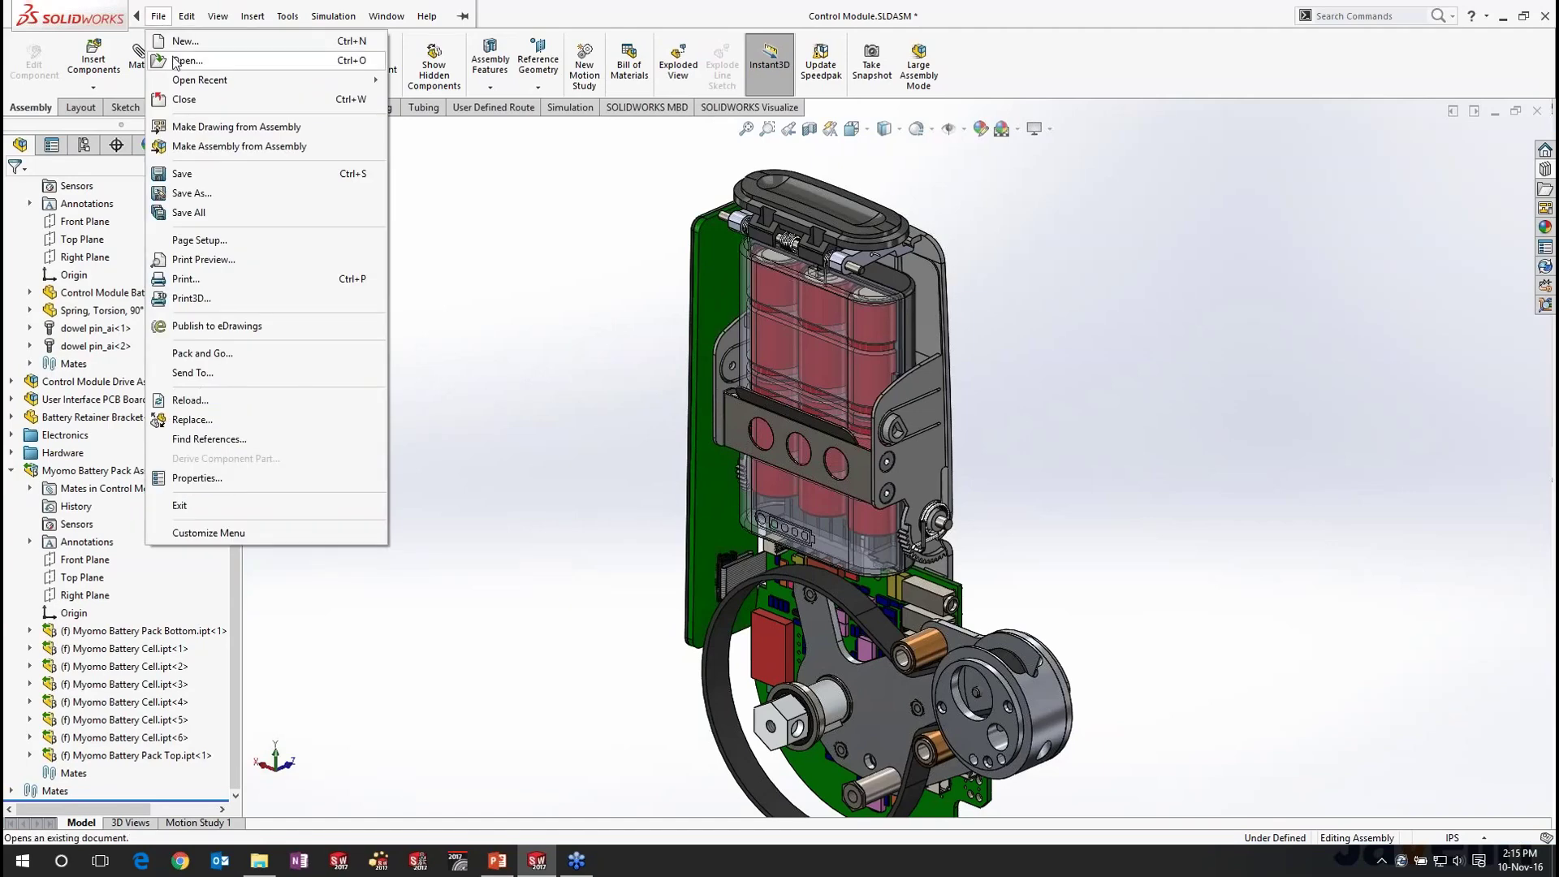
left_click(173, 59)
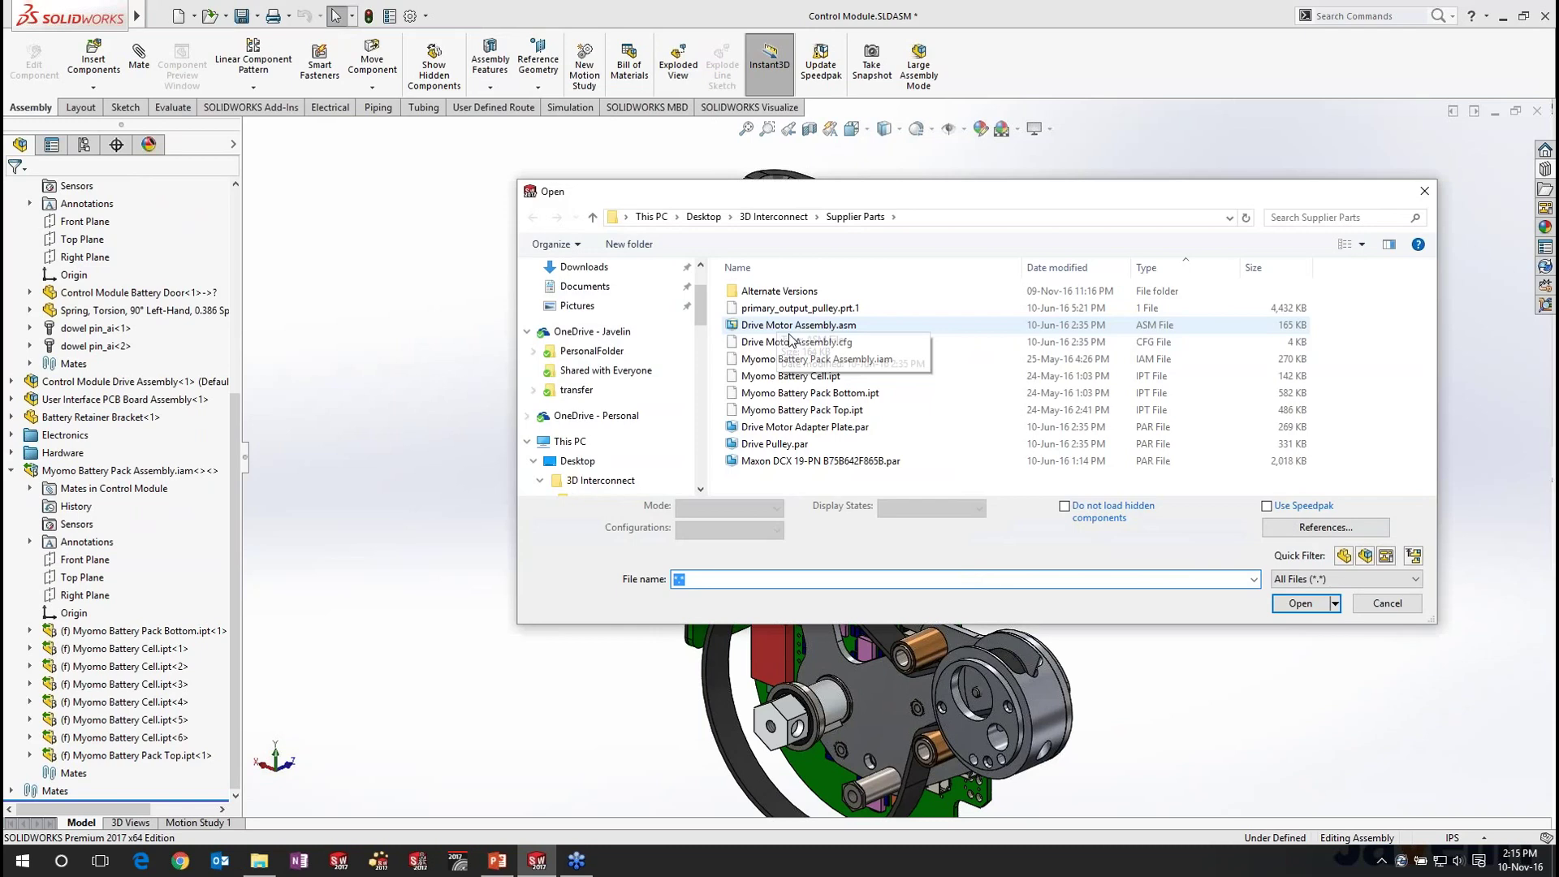
left_click(808, 317)
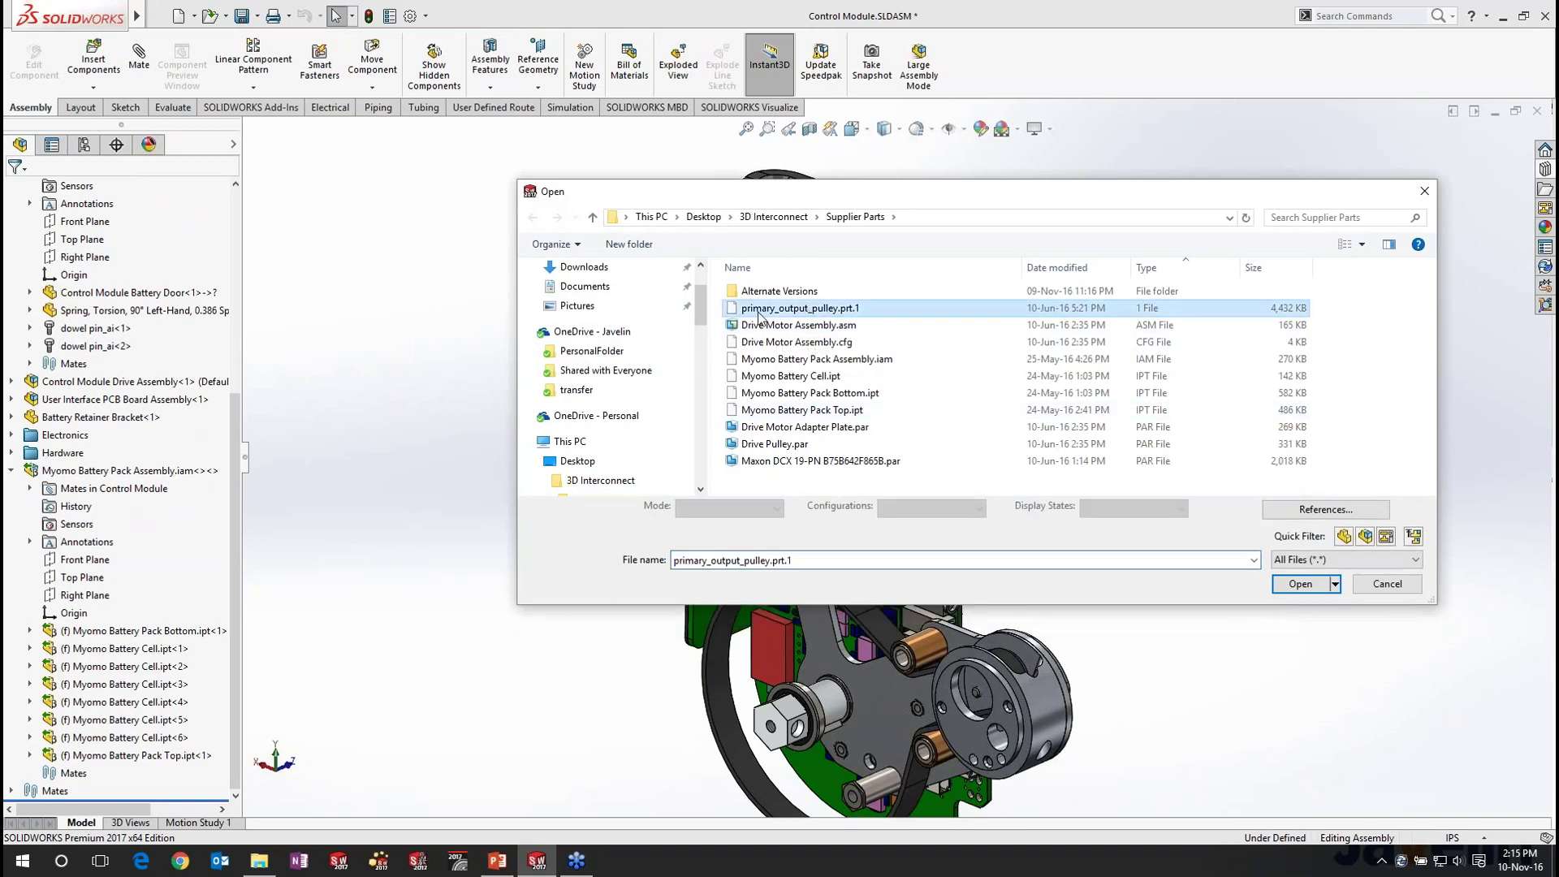
left_click(1300, 584)
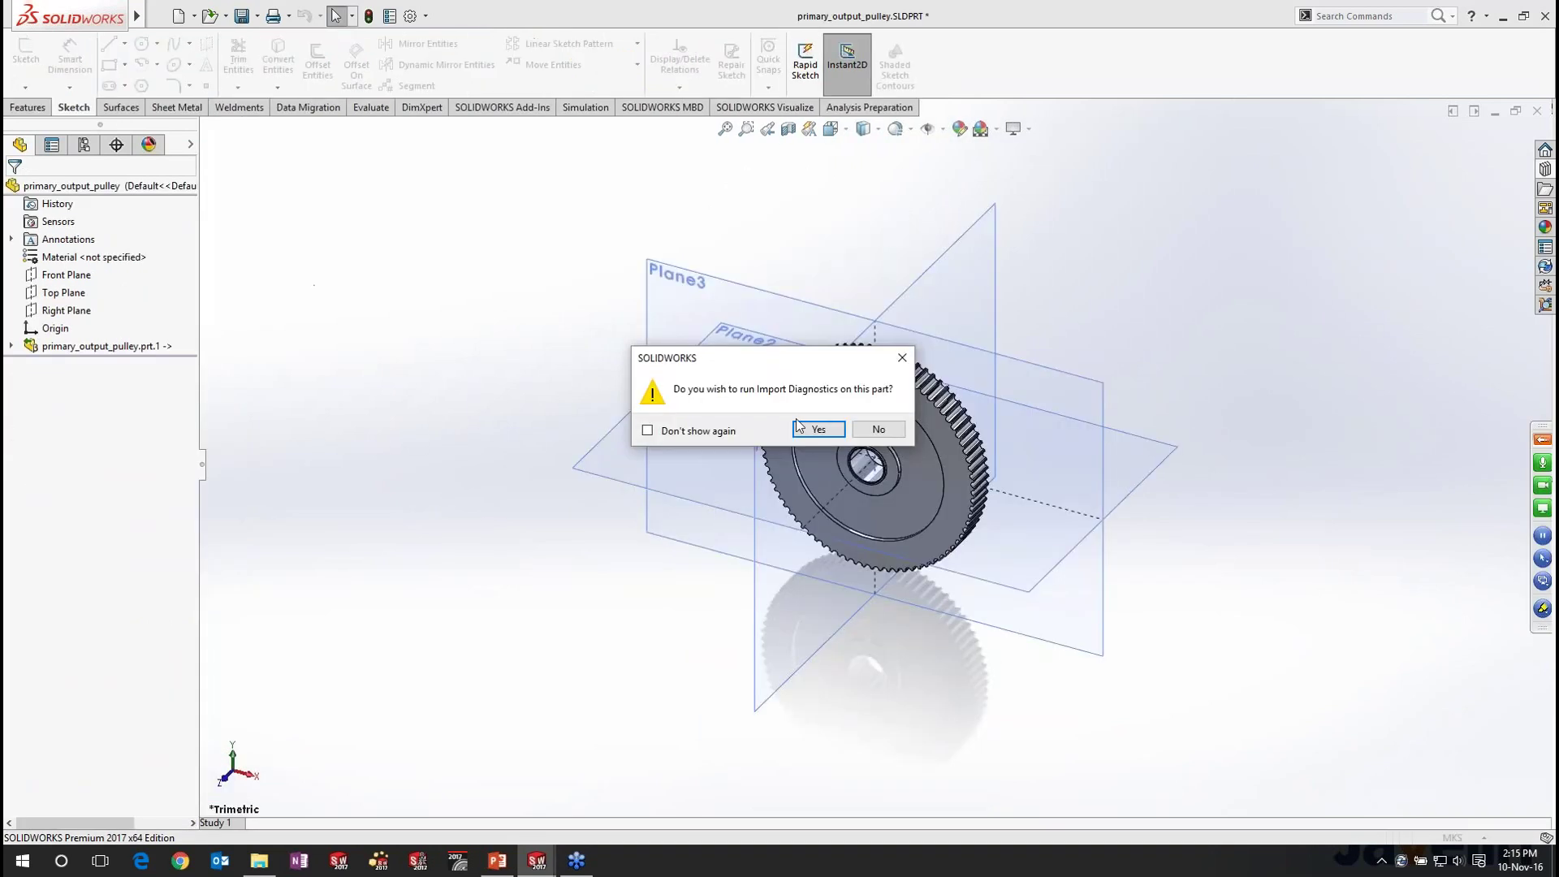
left_click(878, 429)
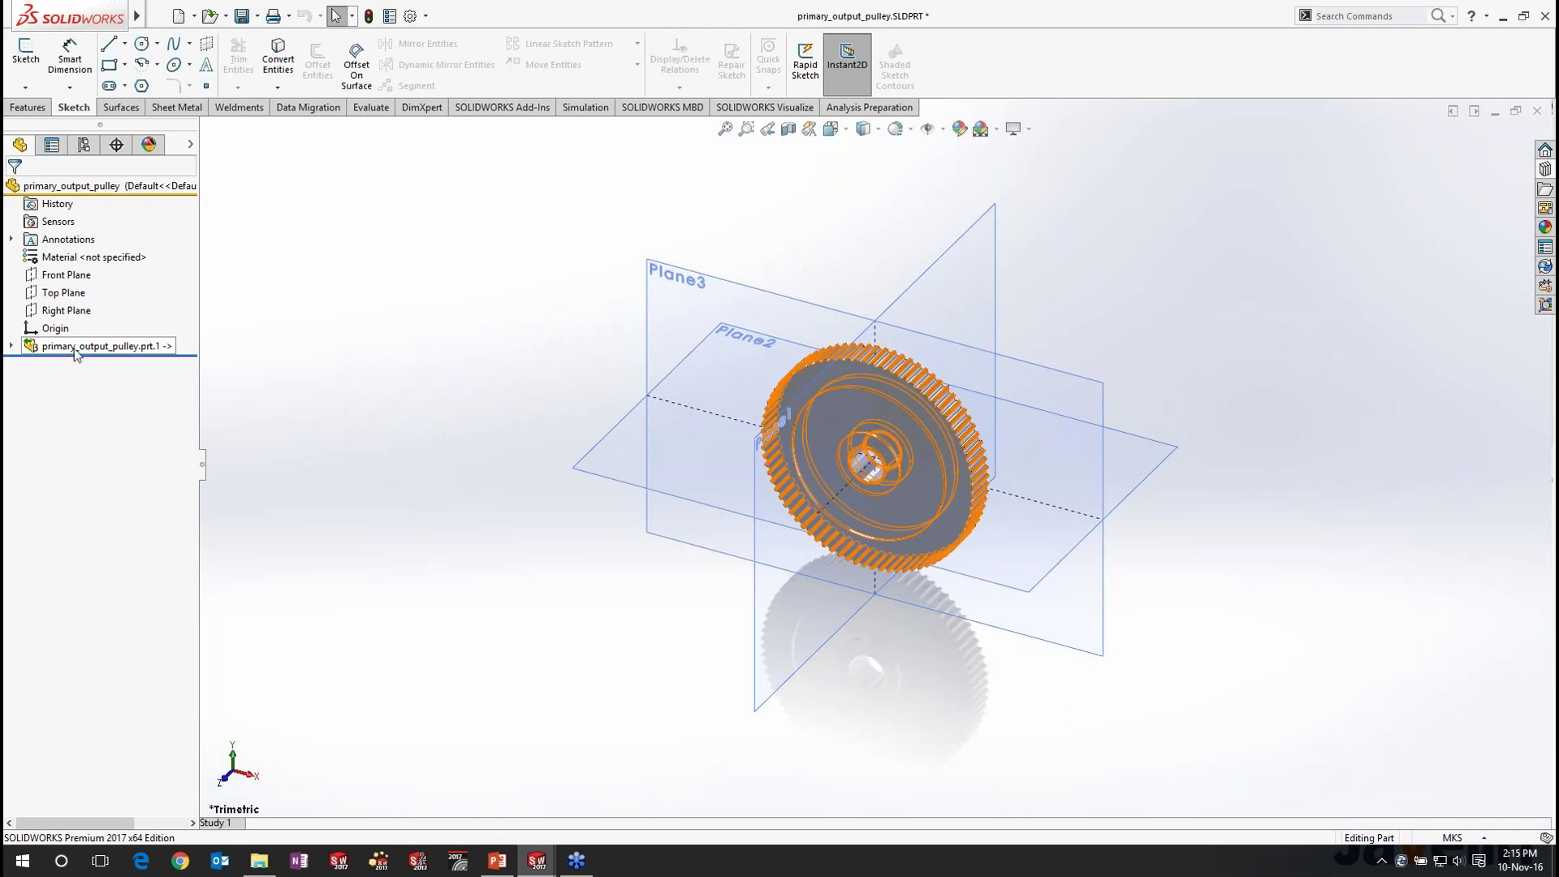
Step: Hide all item types in the pulley's graphics area, including its reference planes
left_click(928, 129)
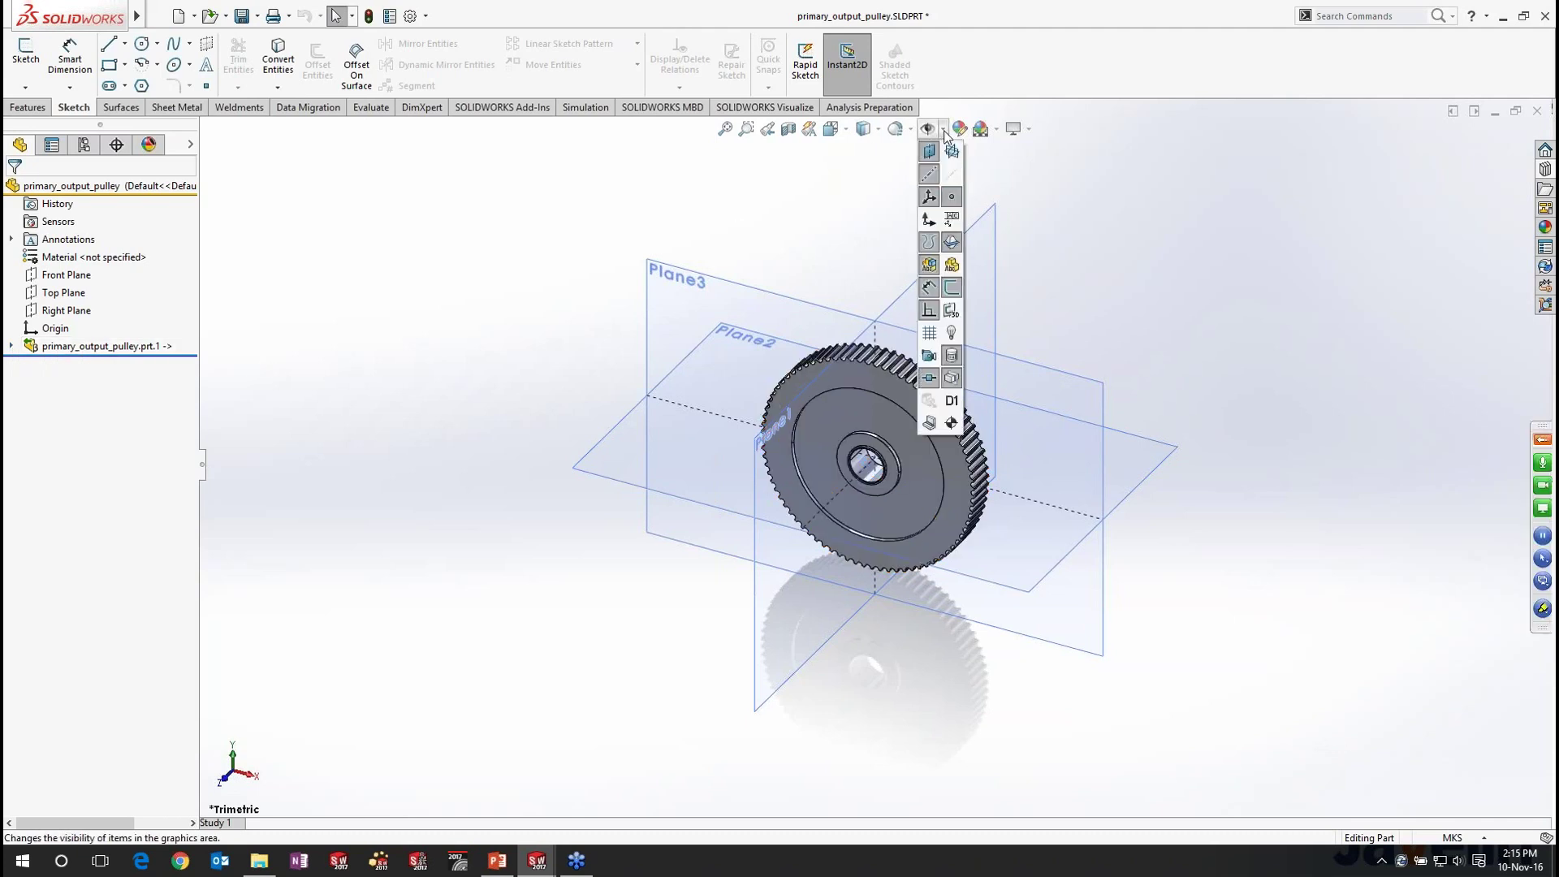
left_click(926, 134)
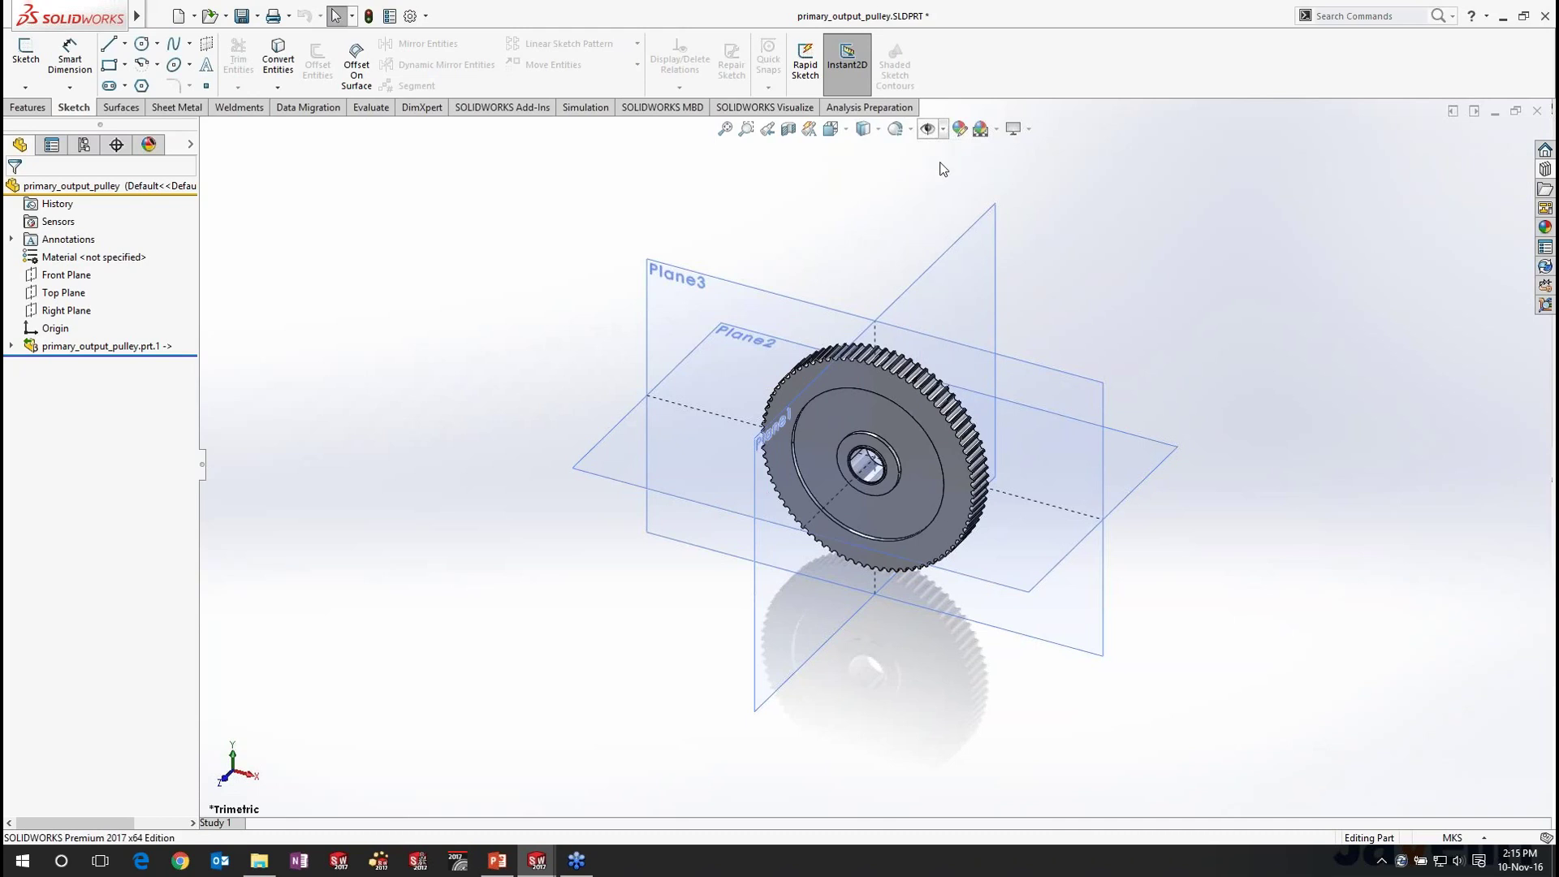
left_click(930, 131)
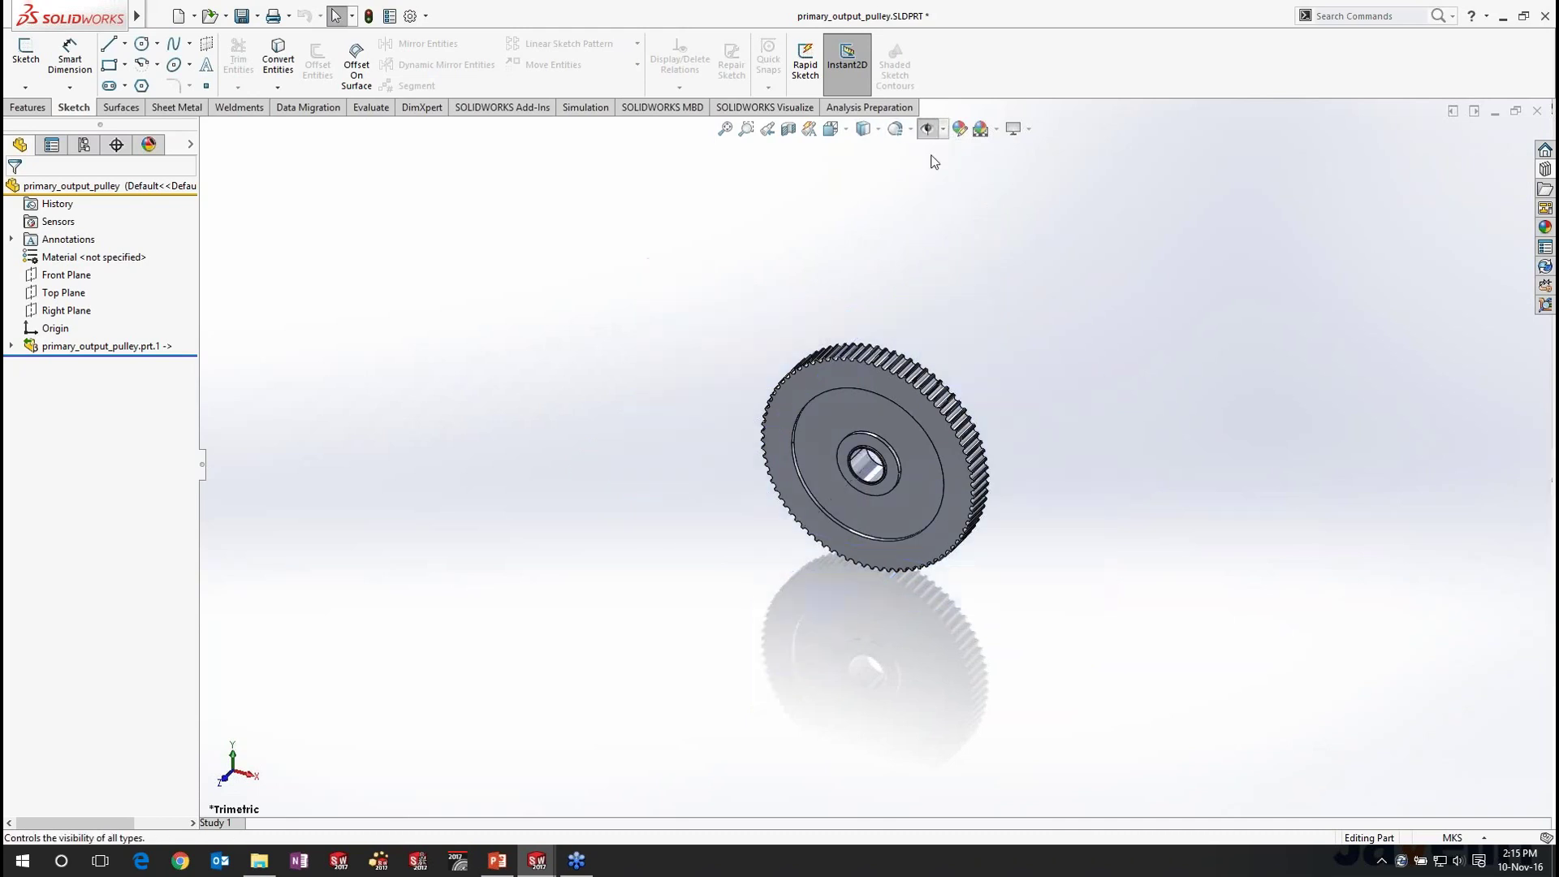
Step: Place the Keyway library feature on the pulley's front face, using the bore's circular edge as its reference
scroll(951, 405, "down", 1)
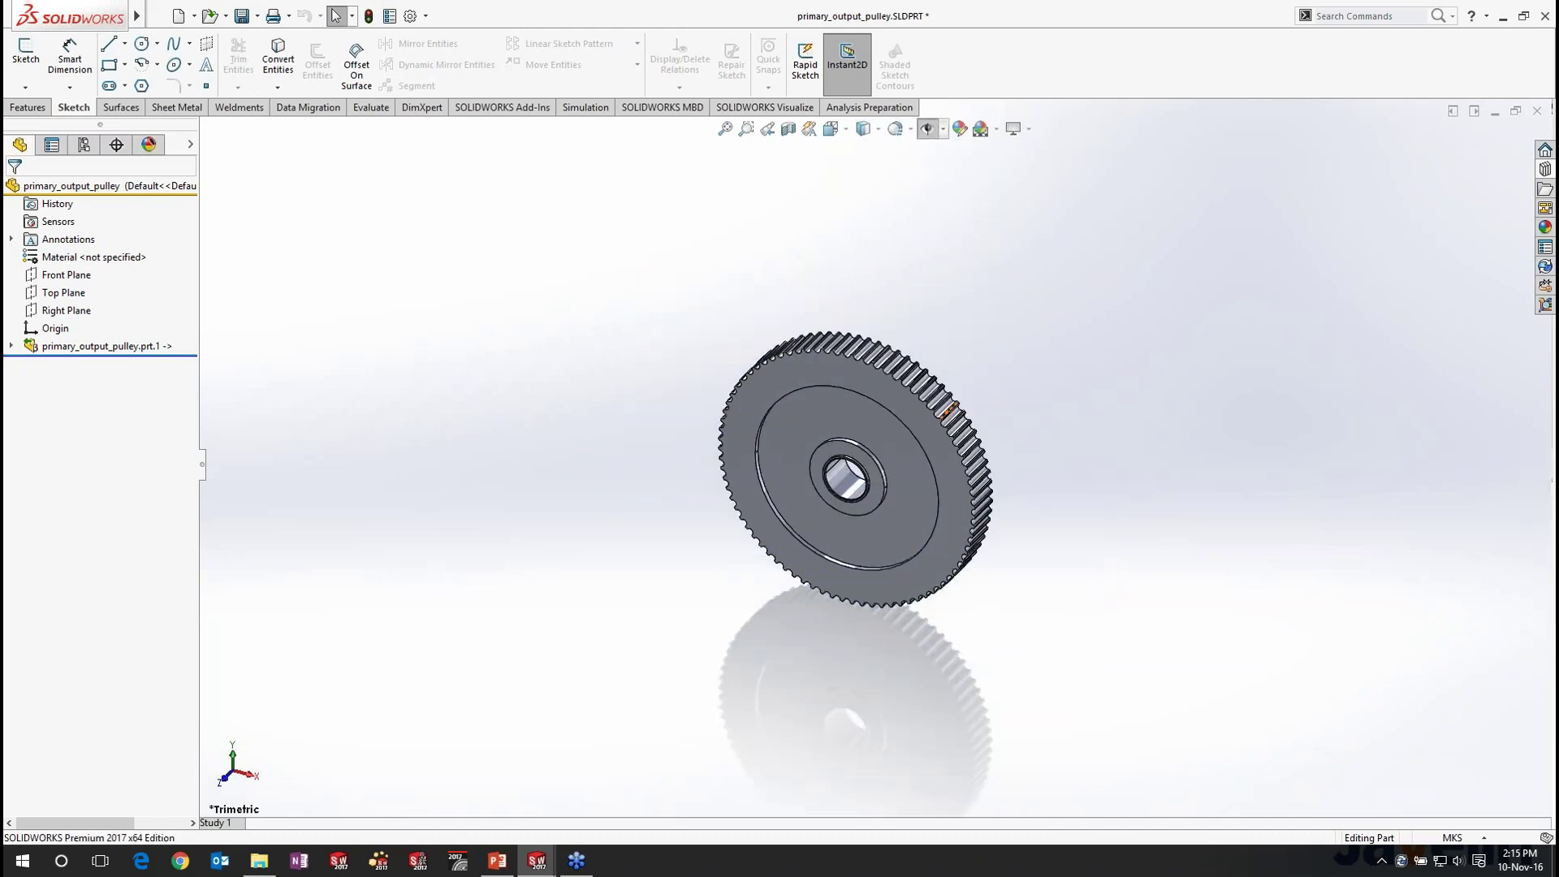
scroll(949, 411, "down", 1)
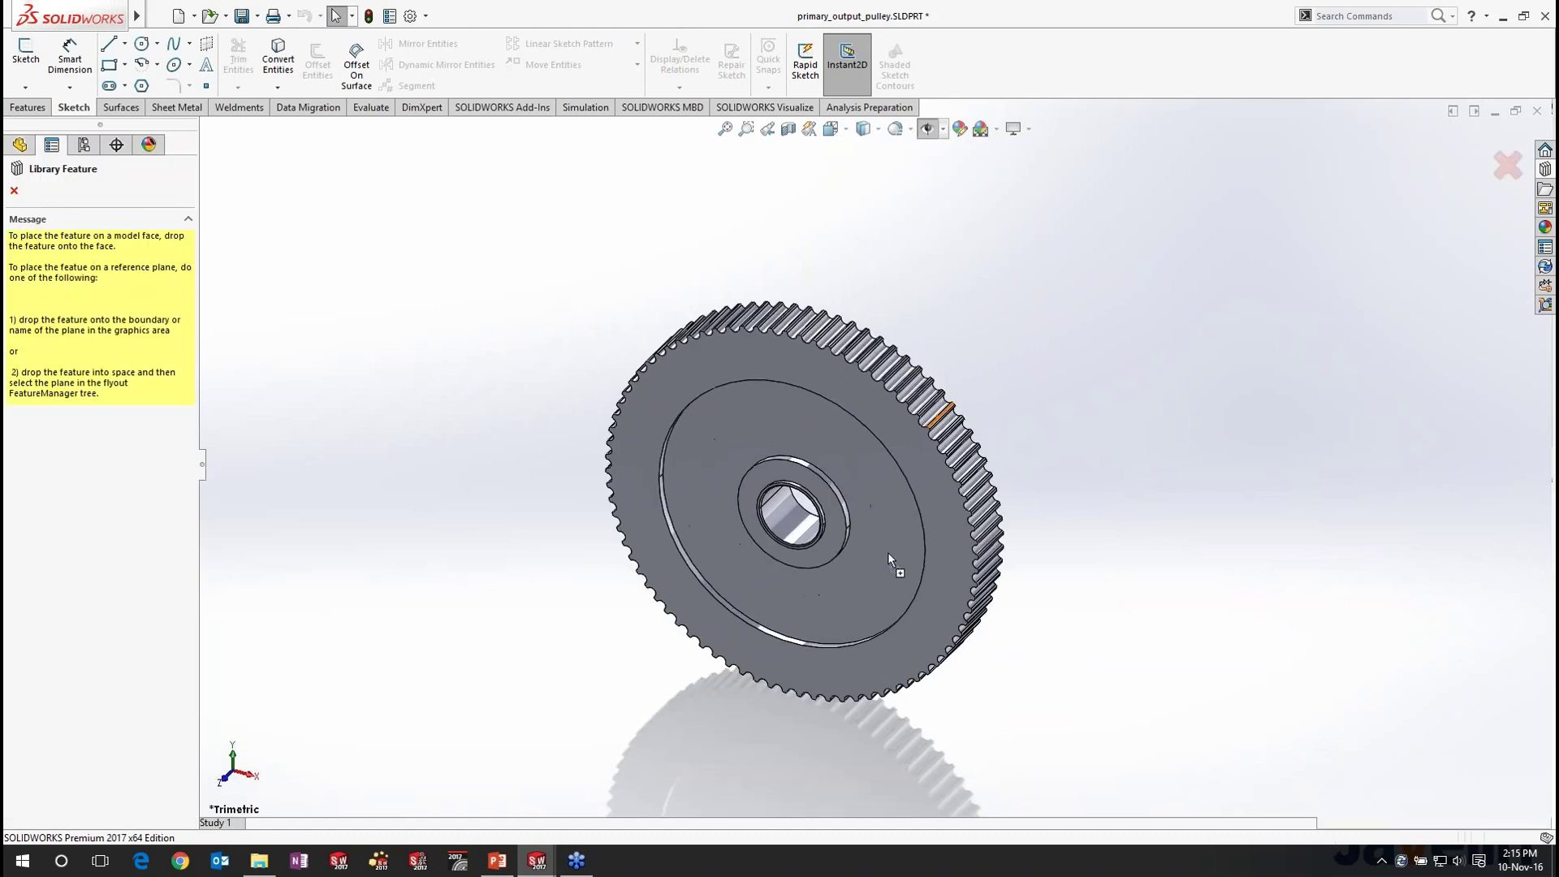
left_click_drag(889, 552, 882, 560)
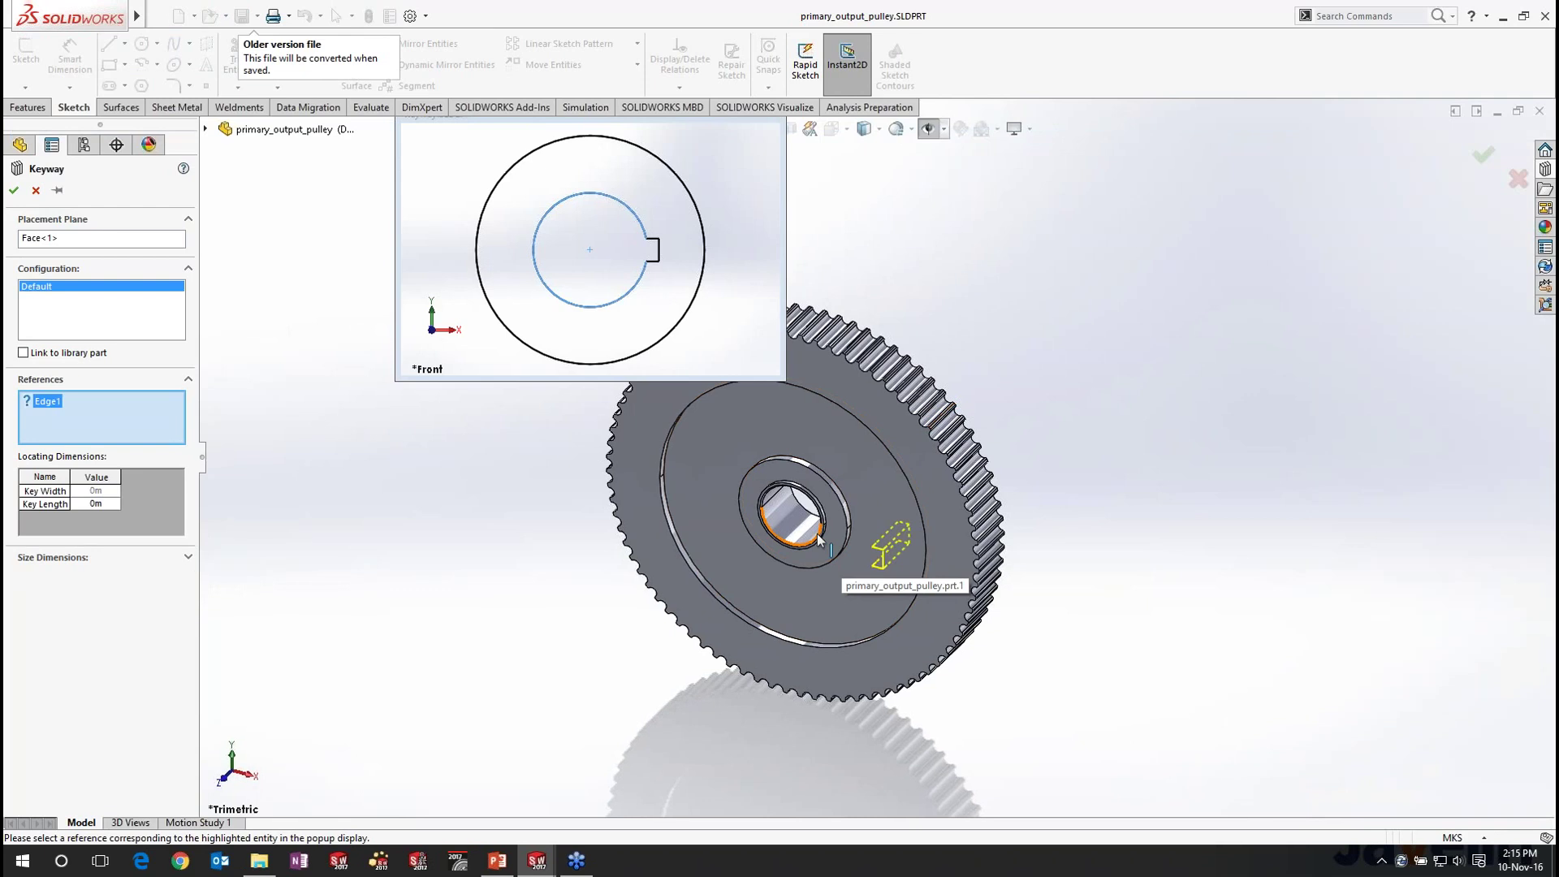
left_click(818, 536)
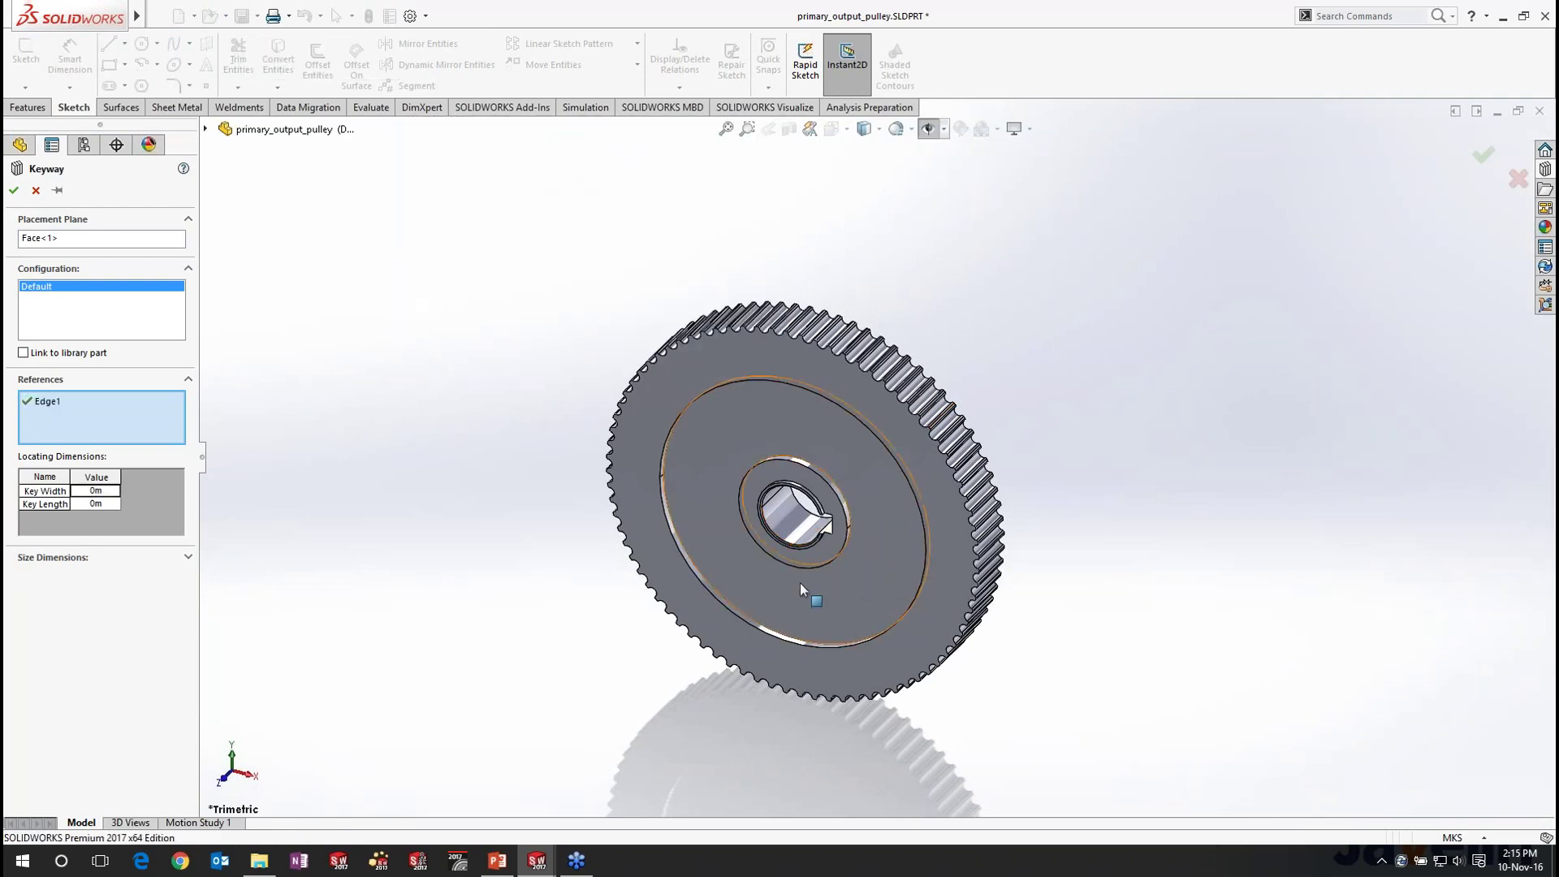
left_click(13, 190)
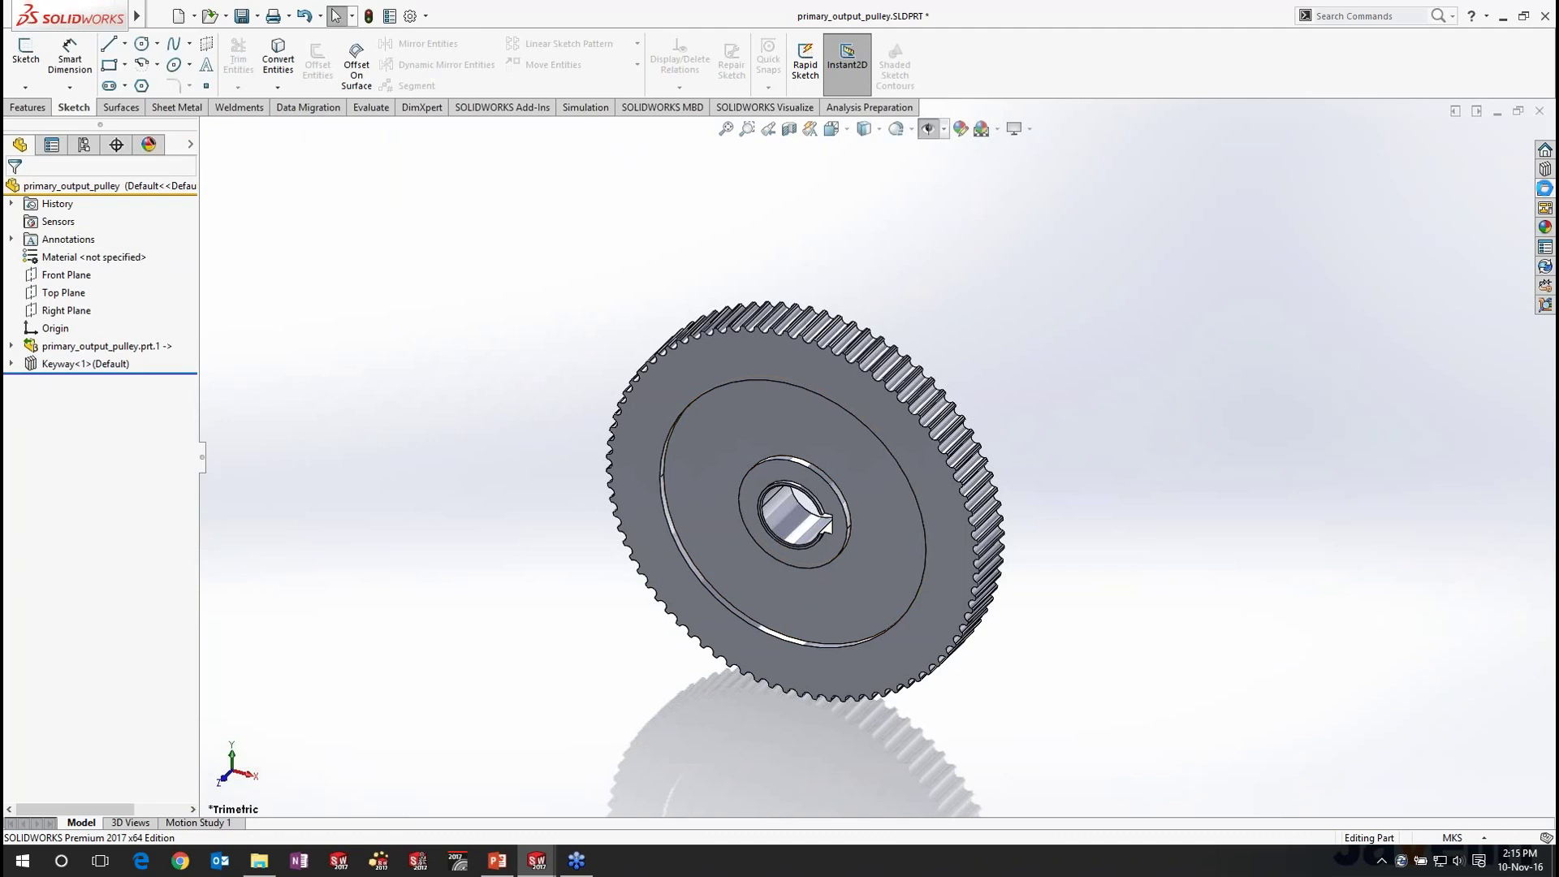
Step: Place the Curved Slot library feature from gears and sprockets on the pulley's front face, referencing the large circular edge
left_click(1545, 189)
left_click(1306, 170)
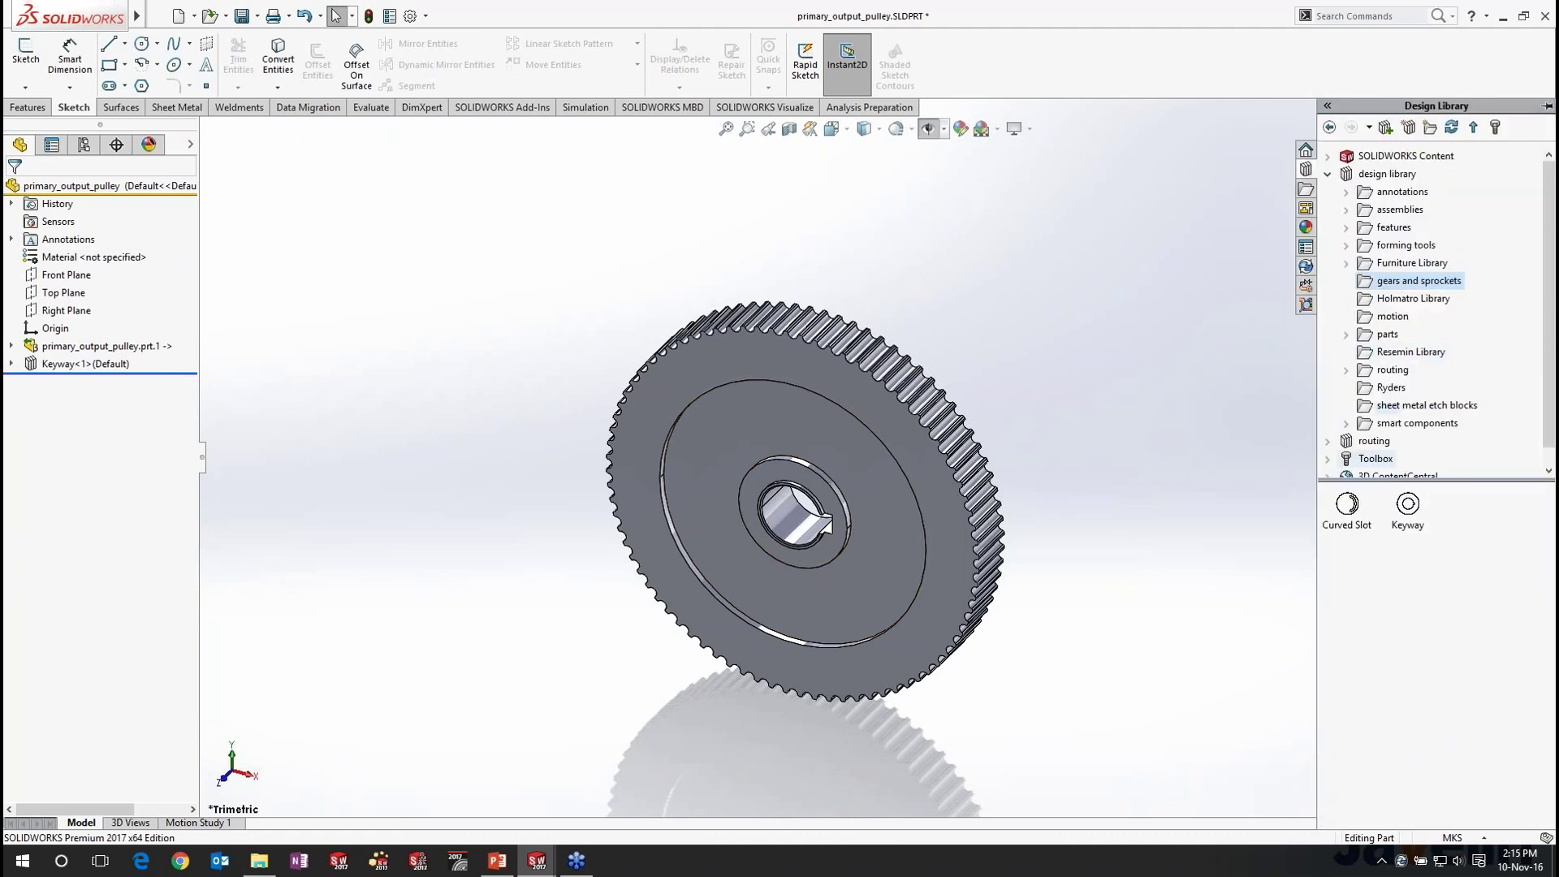
left_click_drag(1347, 506, 893, 555)
left_click(893, 555)
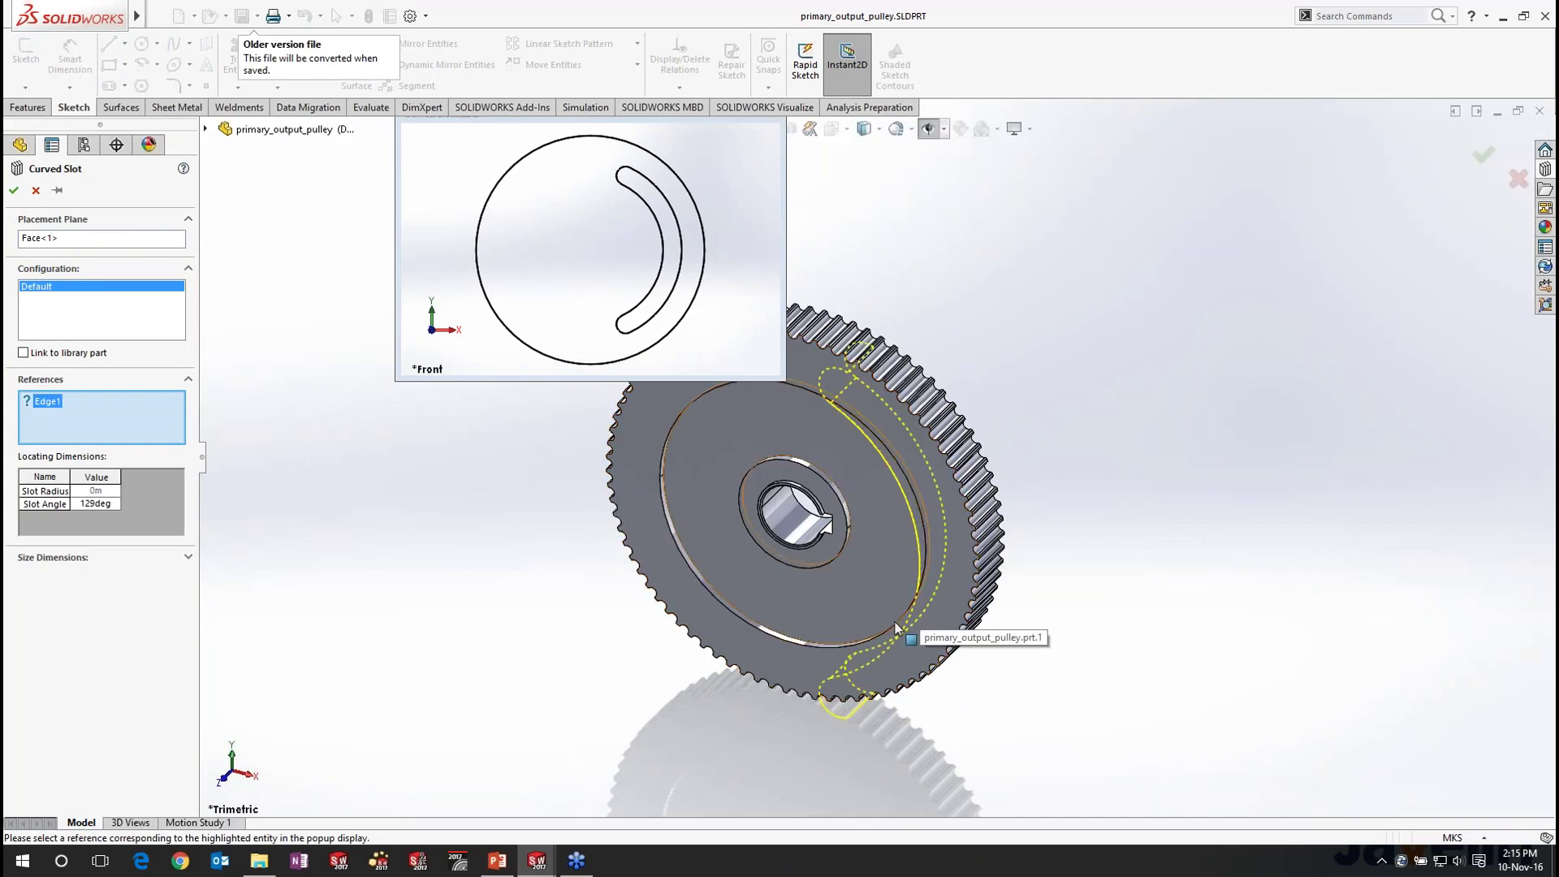
left_click(895, 622)
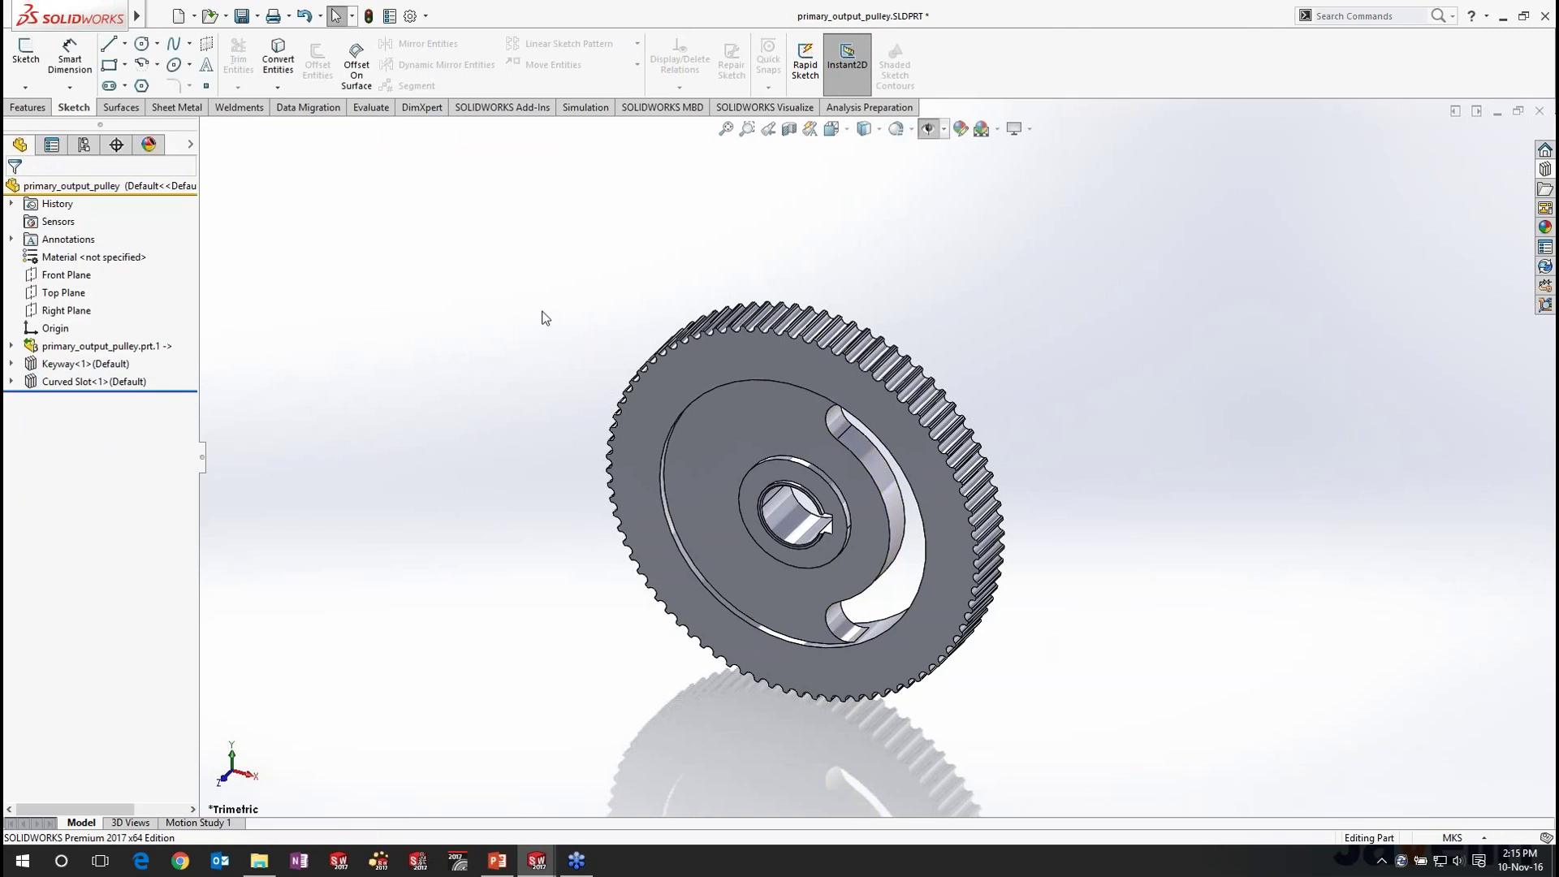
Step: Arrange the primary_output_pulley part and Control Module assembly windows side by side
middle_click_drag(543, 317, 1235, 338)
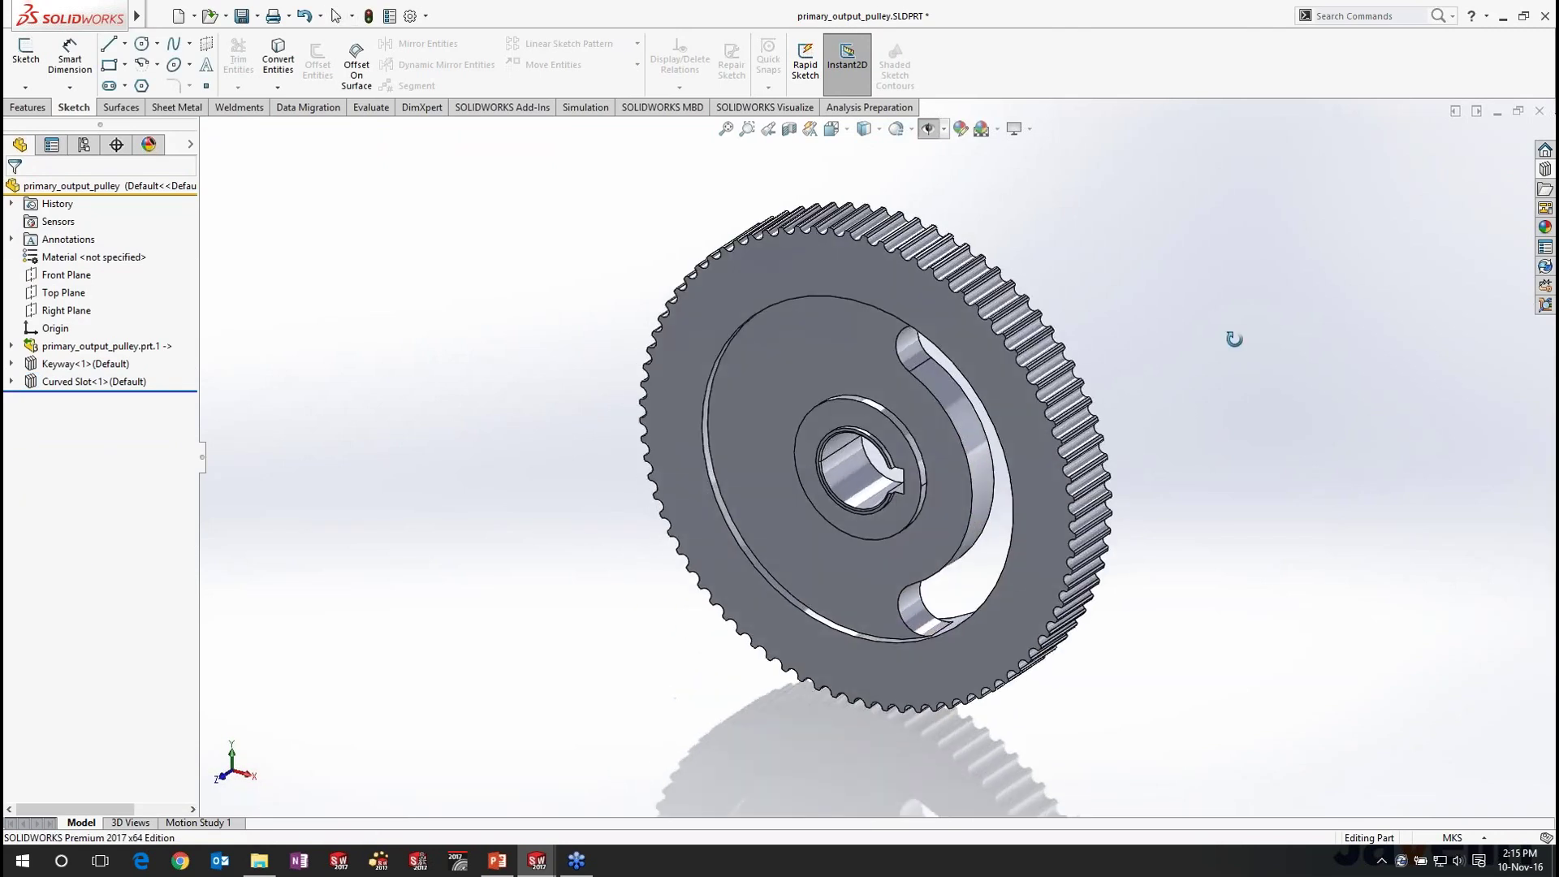
key("Escape")
left_click(1456, 113)
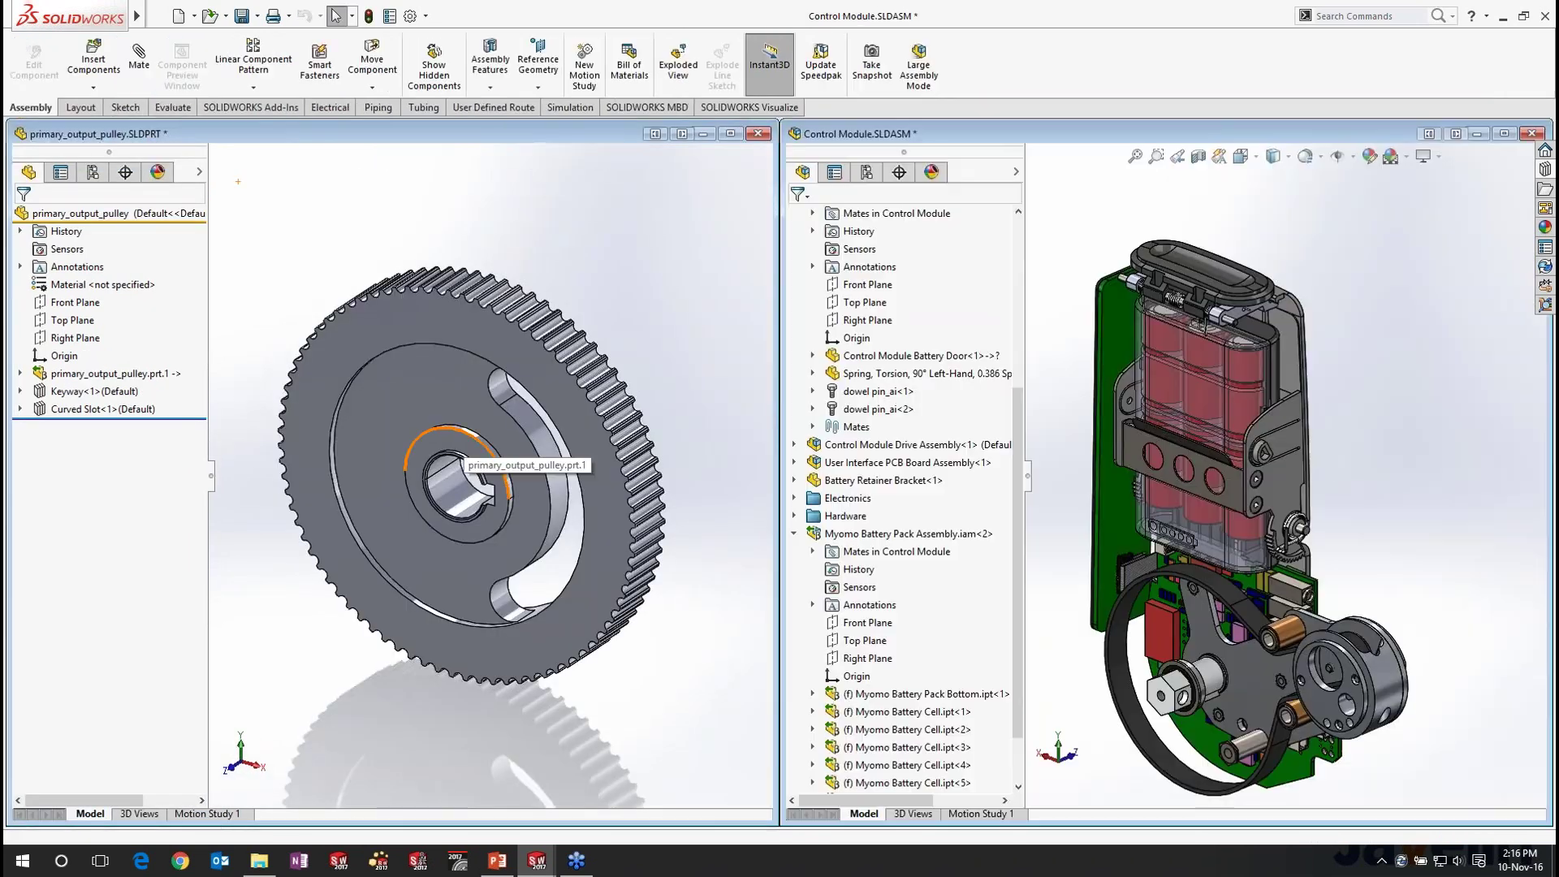
Step: Save the pulley part as primary_output_pulley.SLDPRT in the Supplier Parts folder
left_click_drag(1167, 656, 684, 334)
left_click(684, 334)
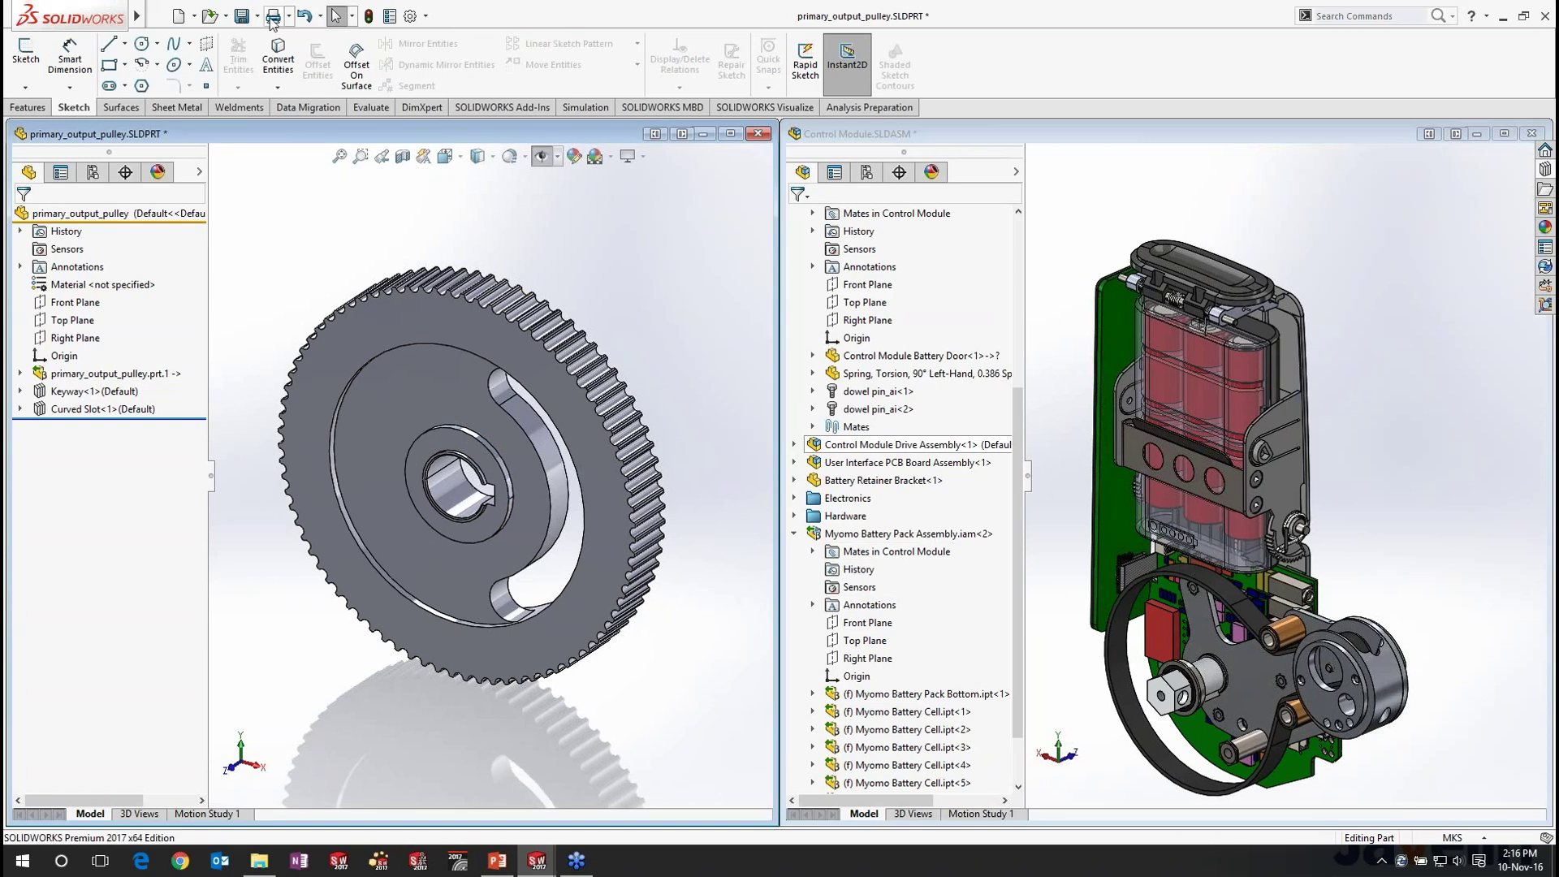
left_click(242, 17)
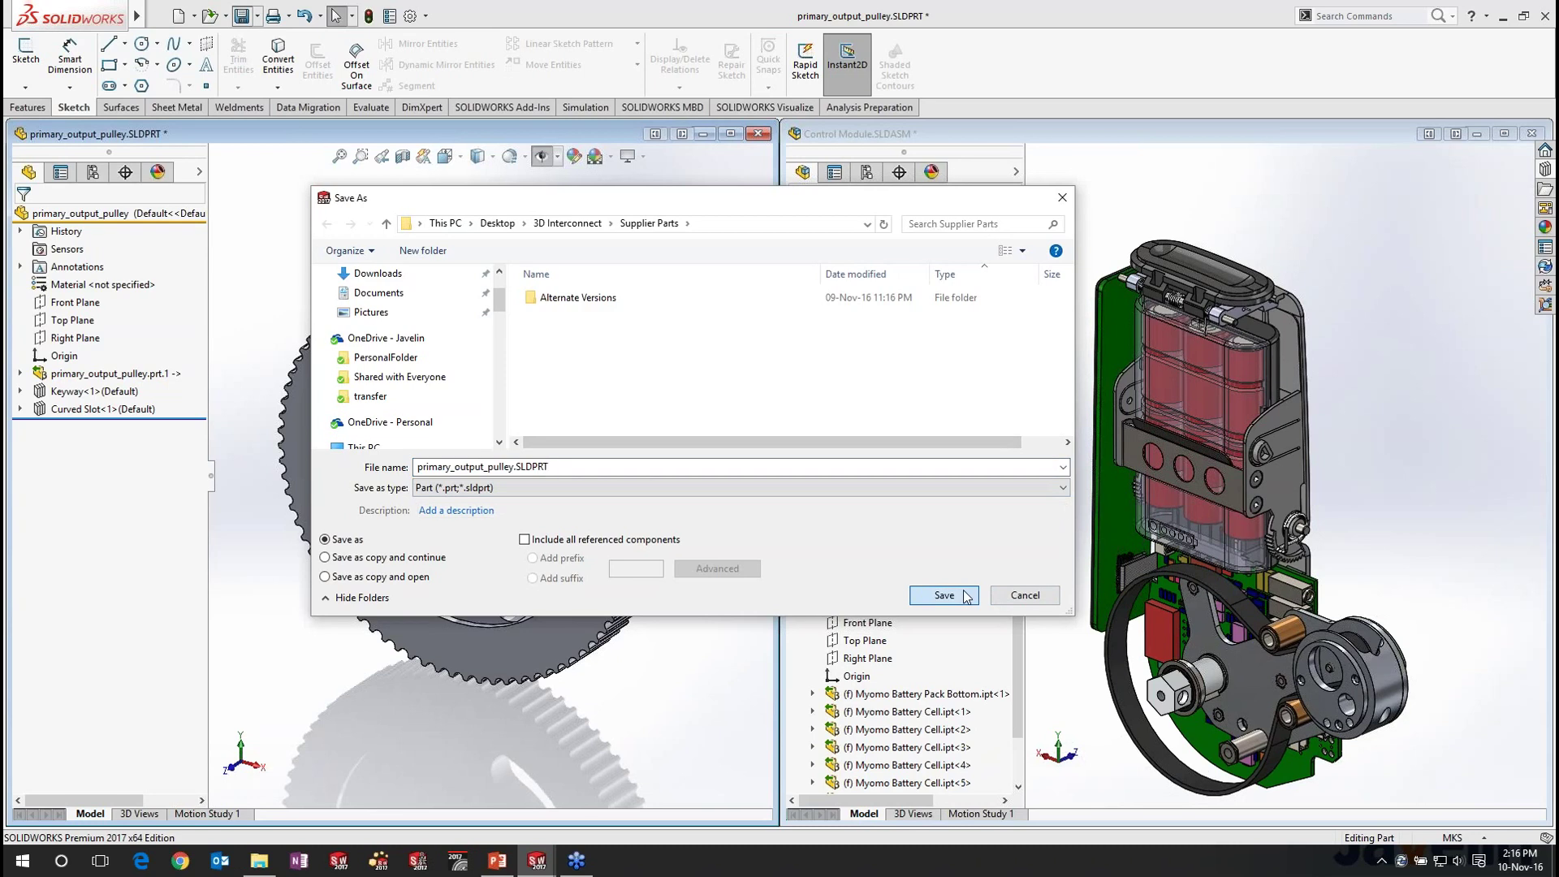
left_click(943, 595)
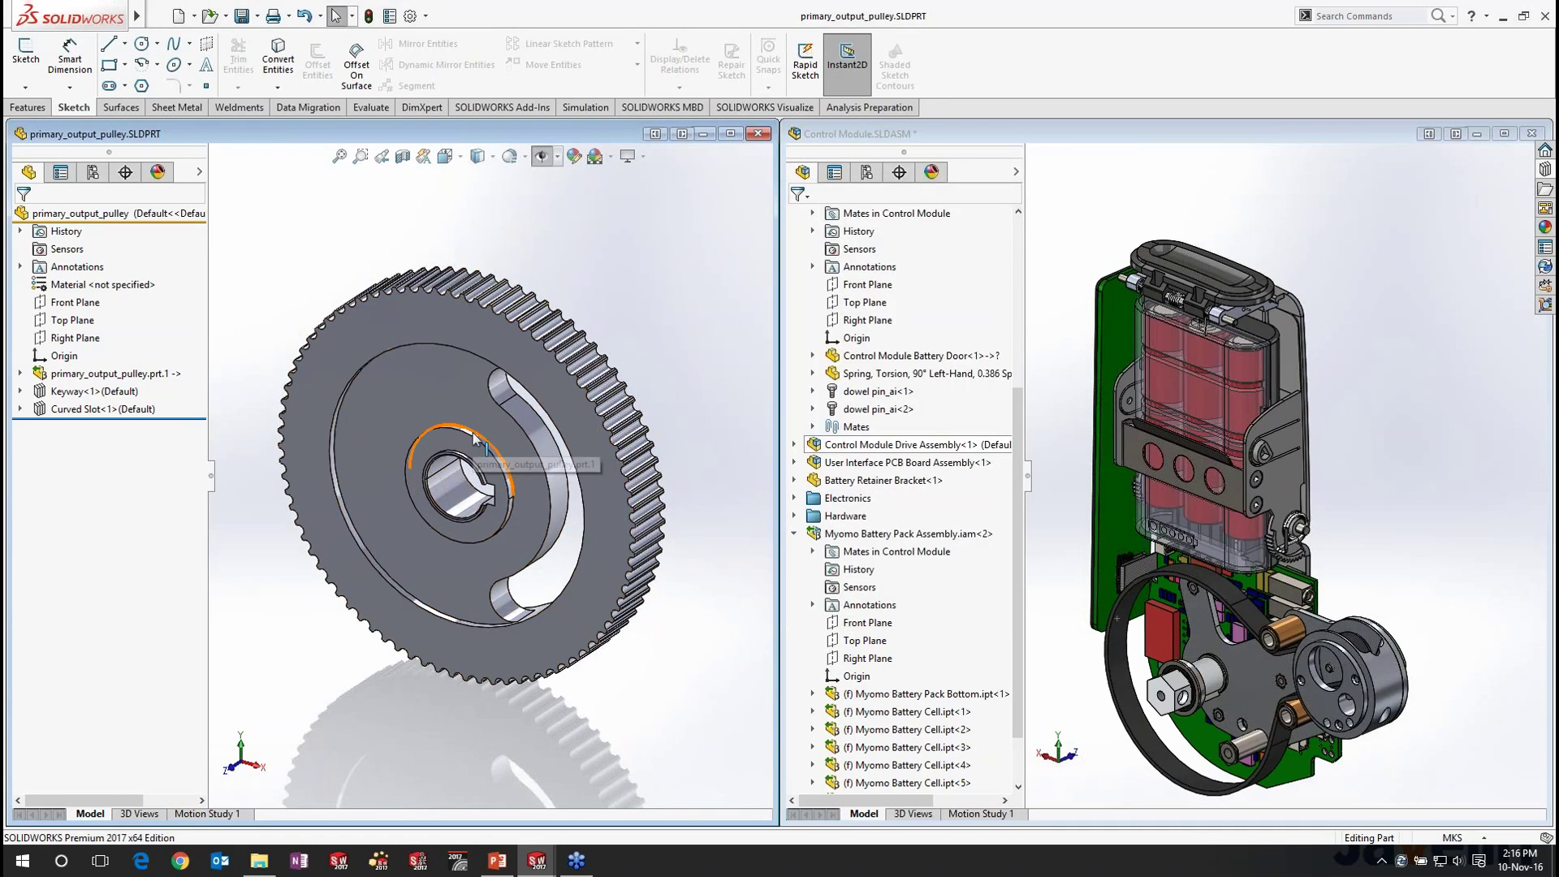
Step: Insert the pulley part into the Control Module assembly by its hub's circular edge, placing it on the output shaft inside the belt
left_click_drag(469, 448, 1226, 682)
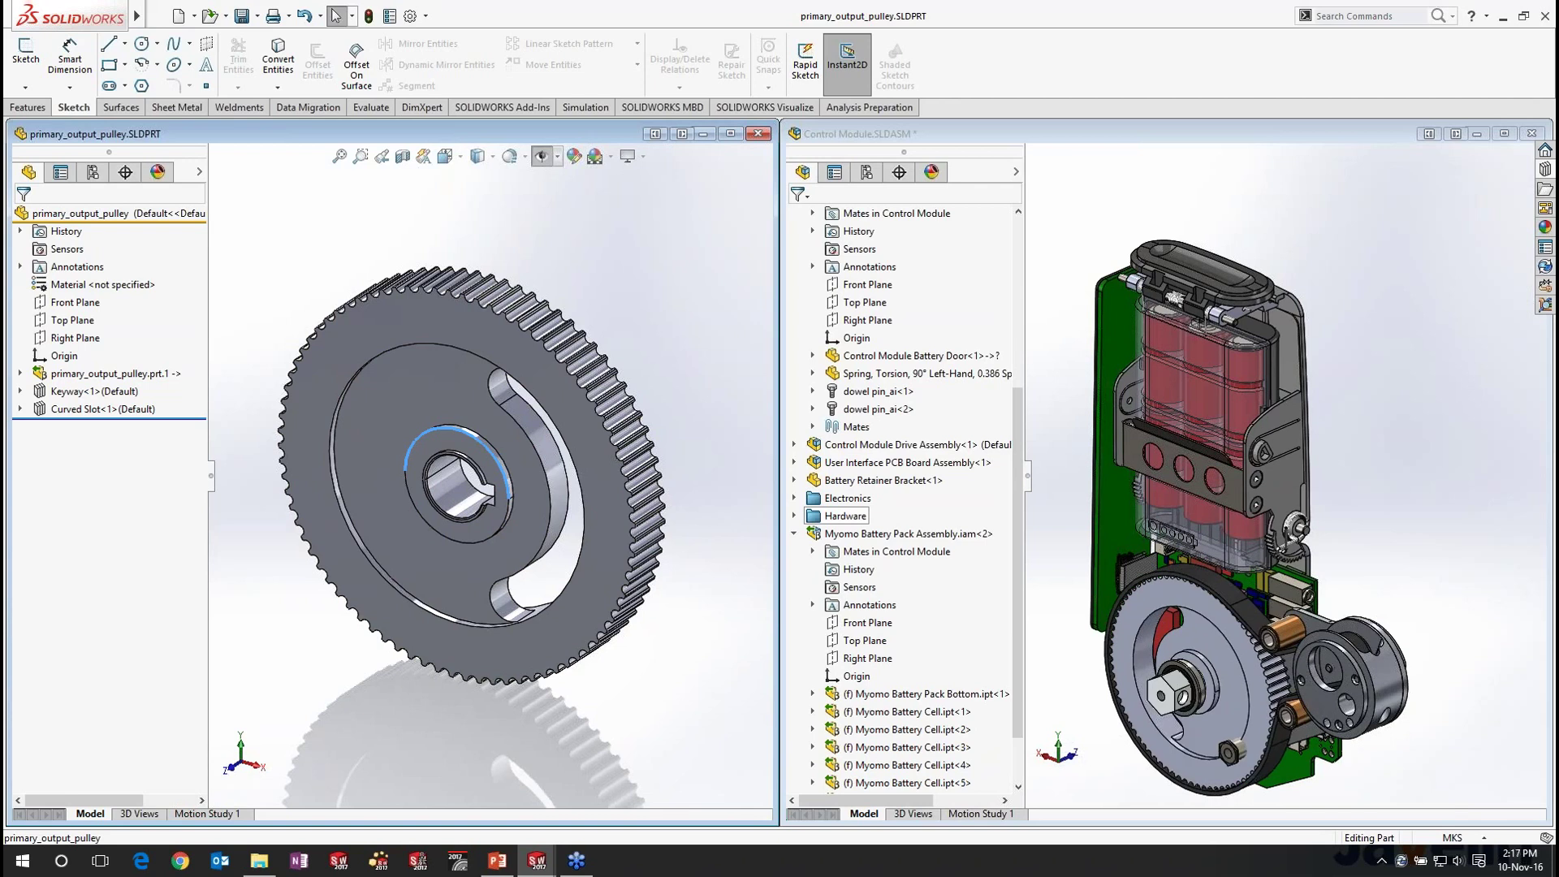
left_click(1239, 704)
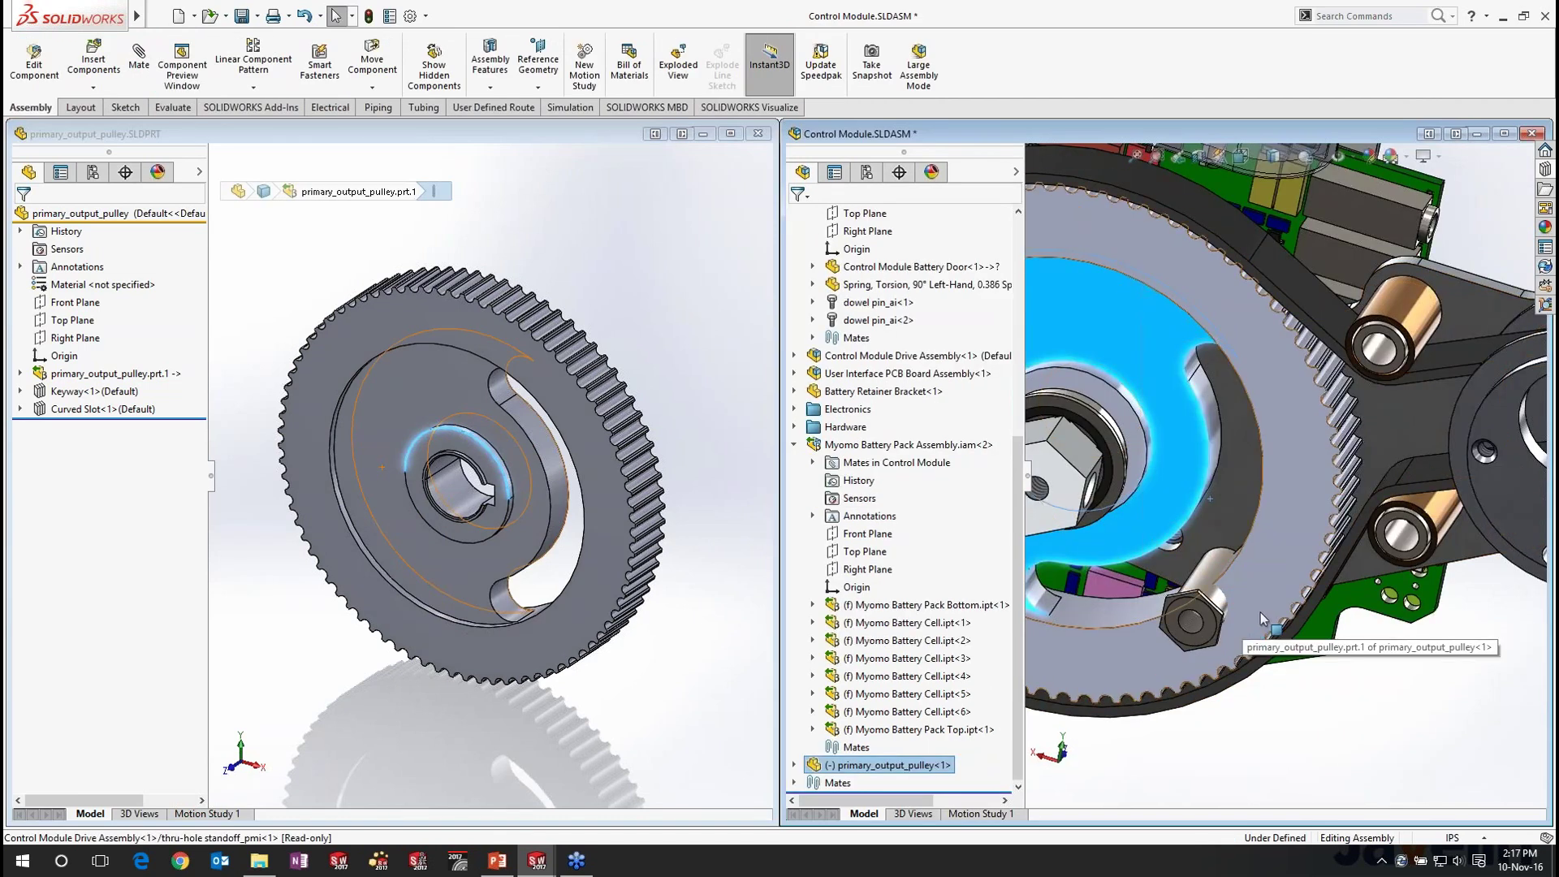
Step: In File Explorer, copy primary_output_pulley.prt.2 from the Alternate Versions folder into the Supplier Parts folder
left_click(710, 694)
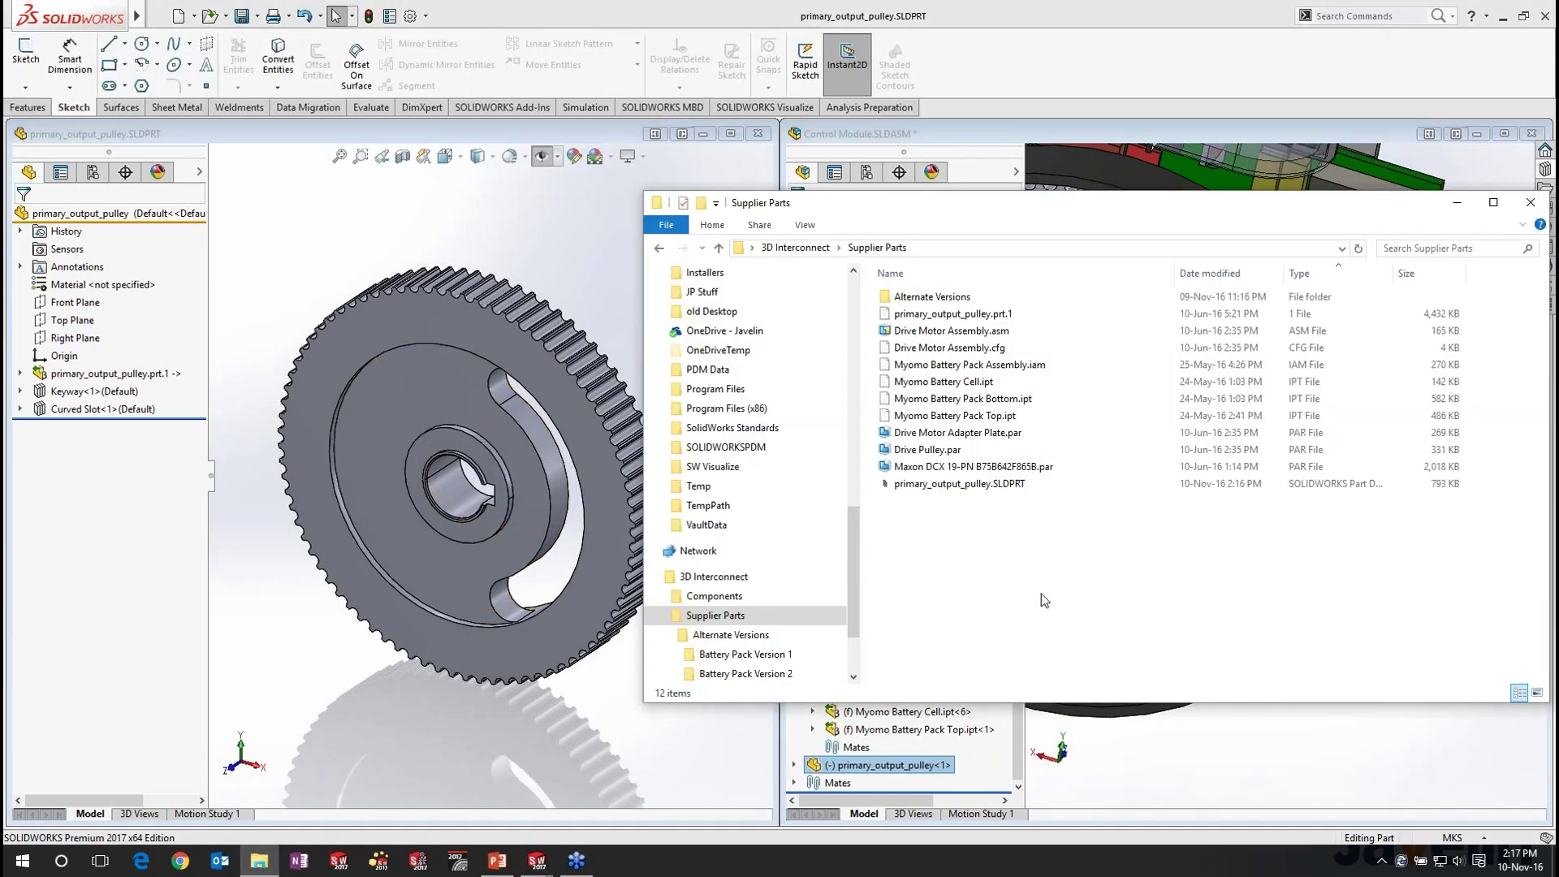
double_click(1015, 297)
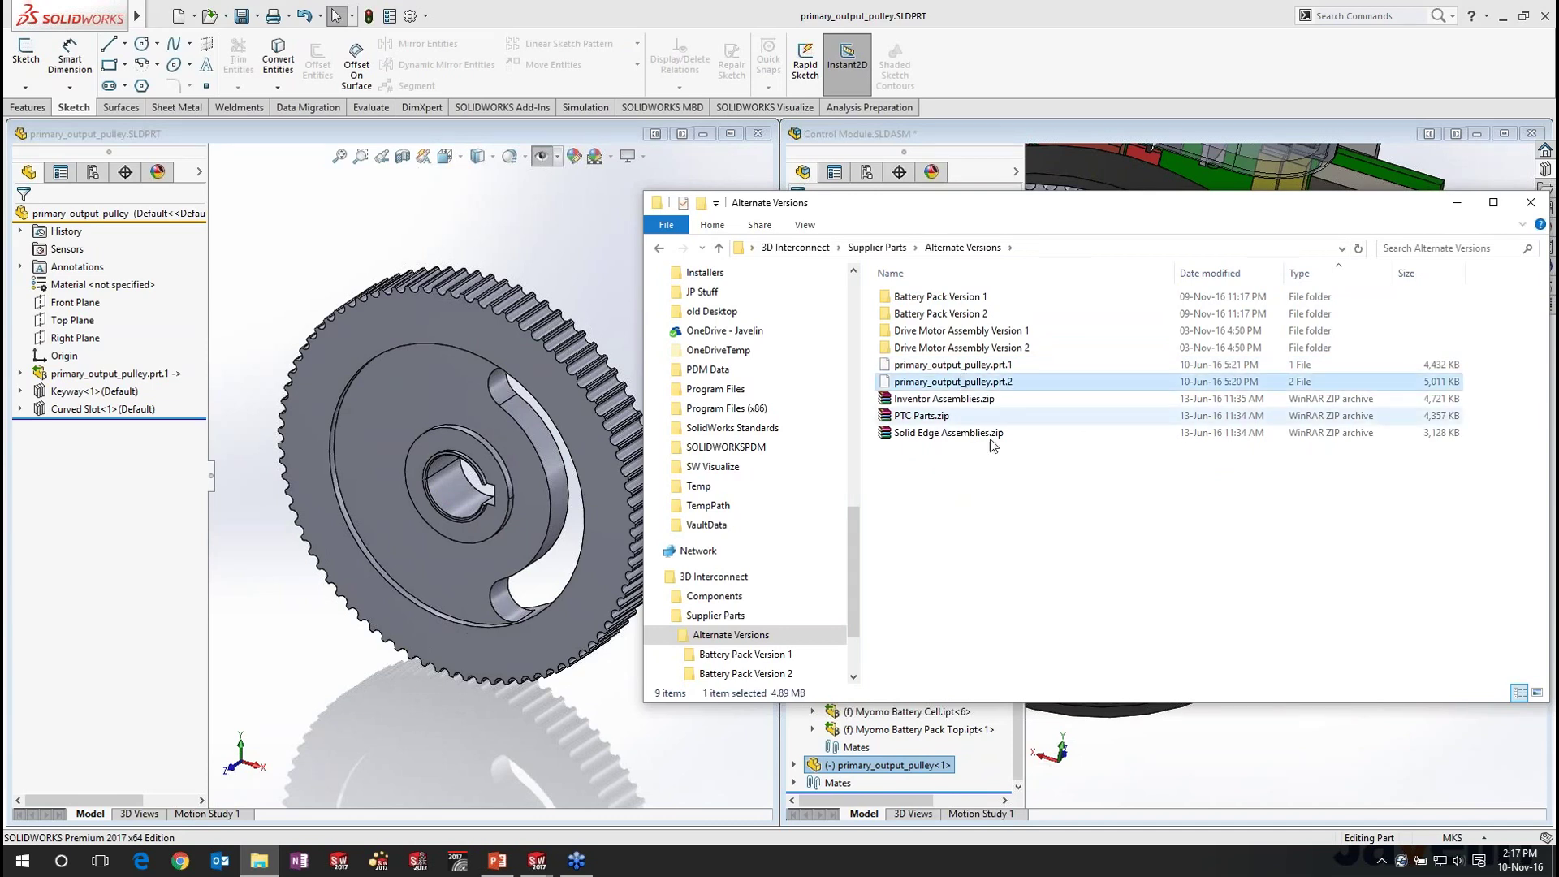
left_click(715, 615)
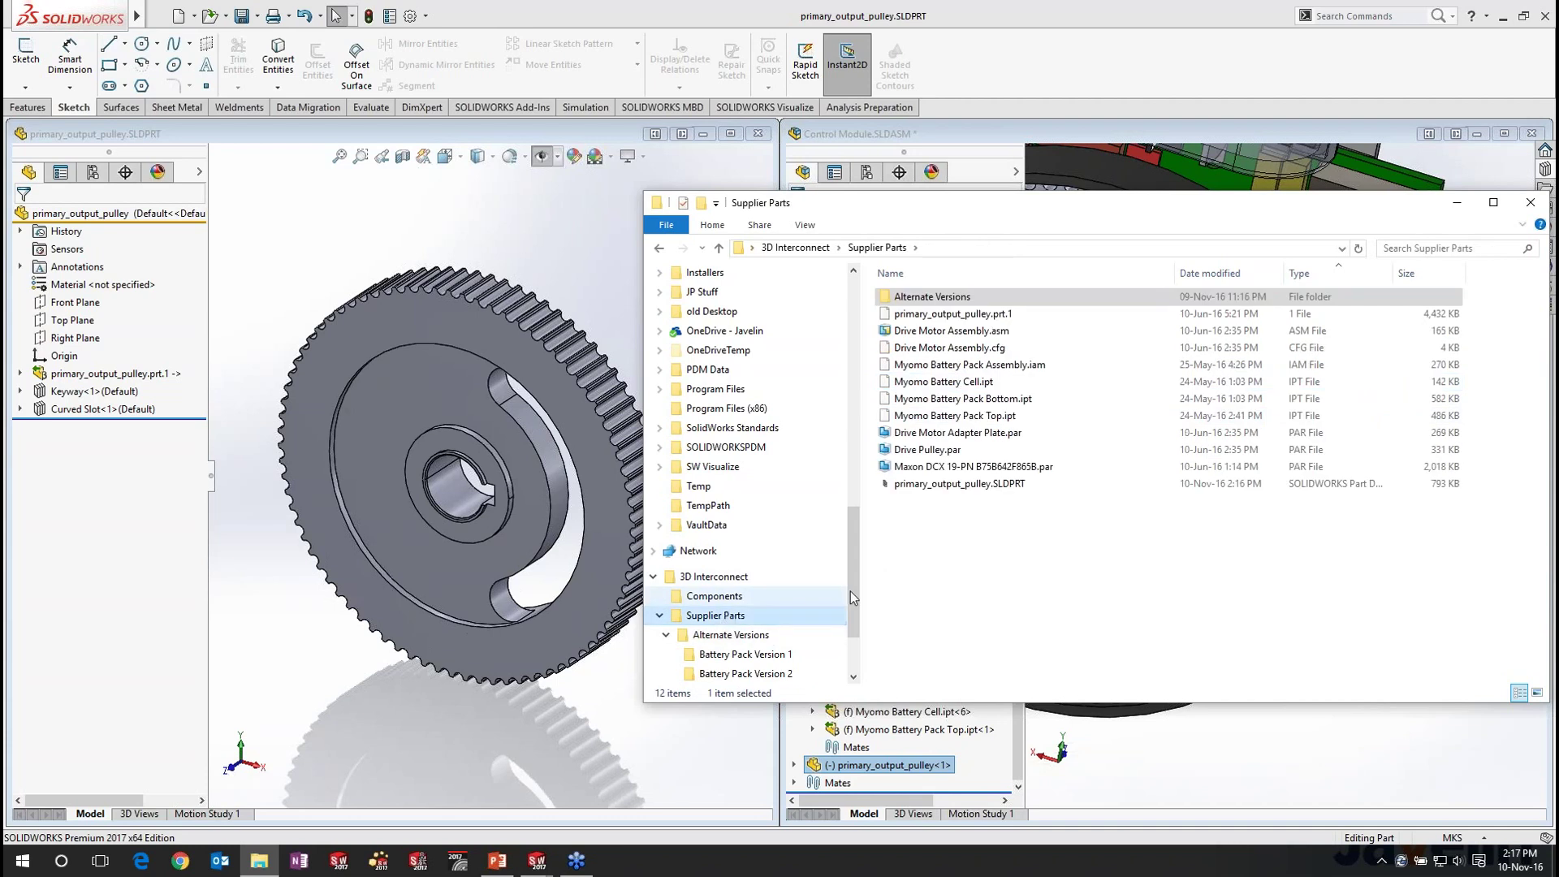
left_click(969, 583)
key("ctrl+v")
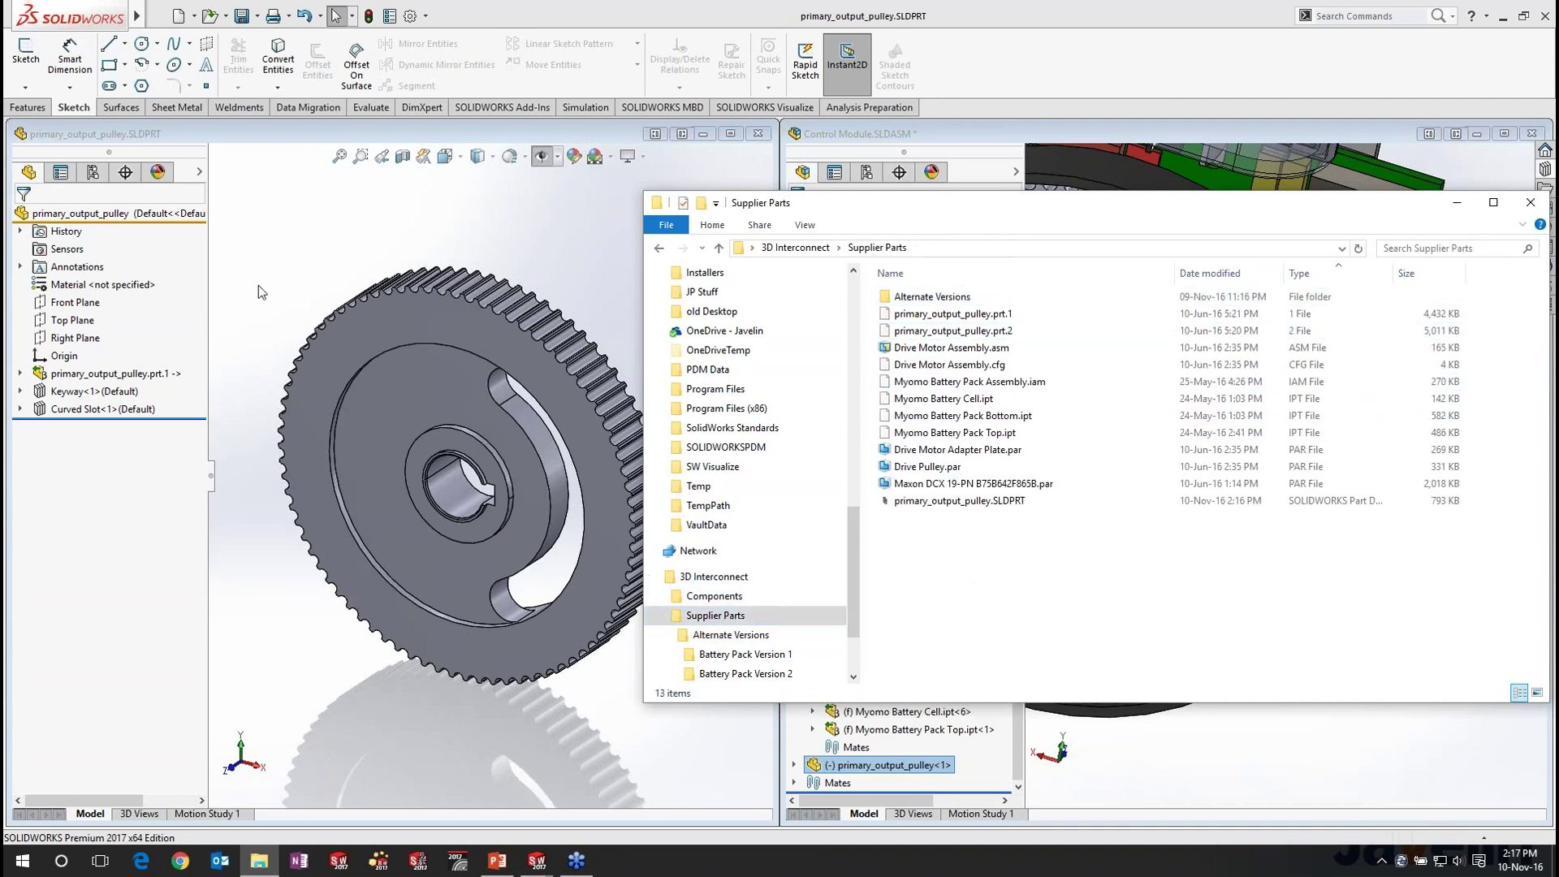
Step: Update the pulley part's linked primary_output_pulley.prt feature to the newer file version and refresh the Control Module assembly
left_click(258, 285)
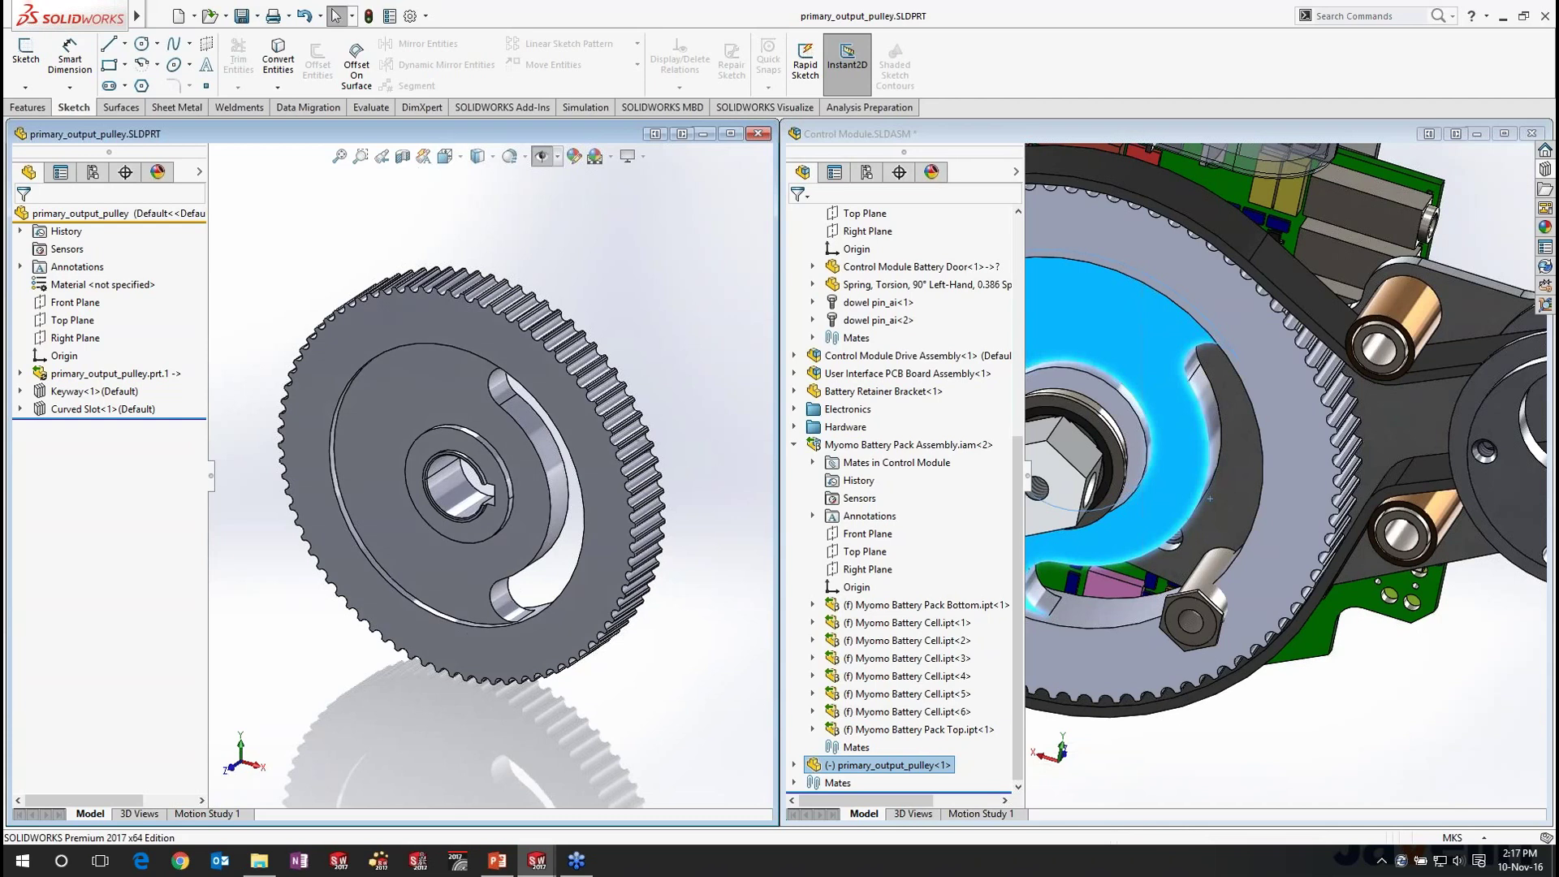
right_click(99, 379)
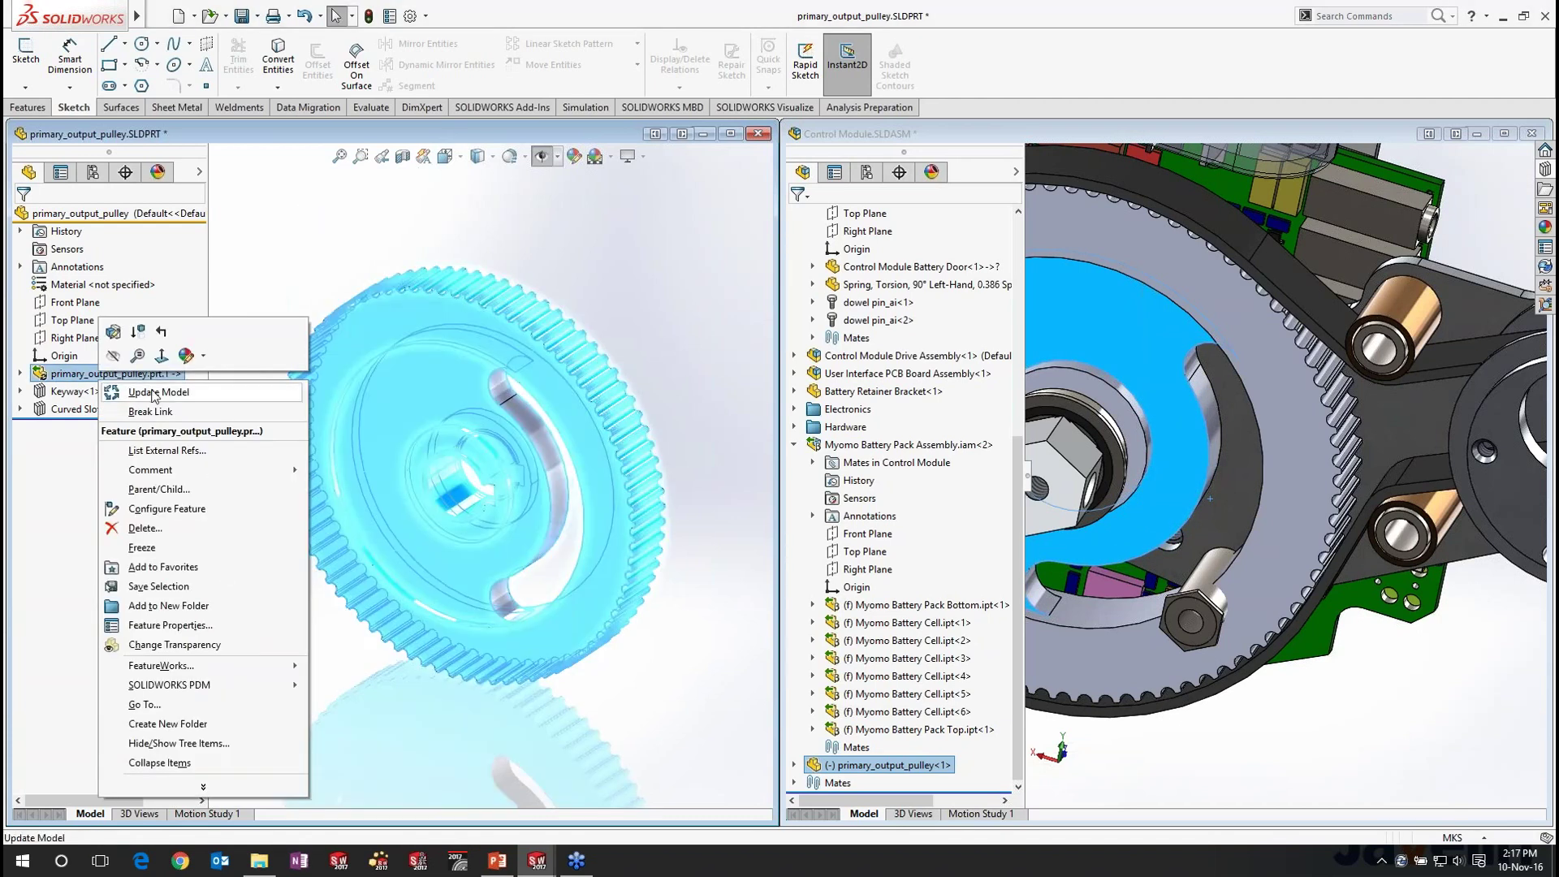
left_click(155, 393)
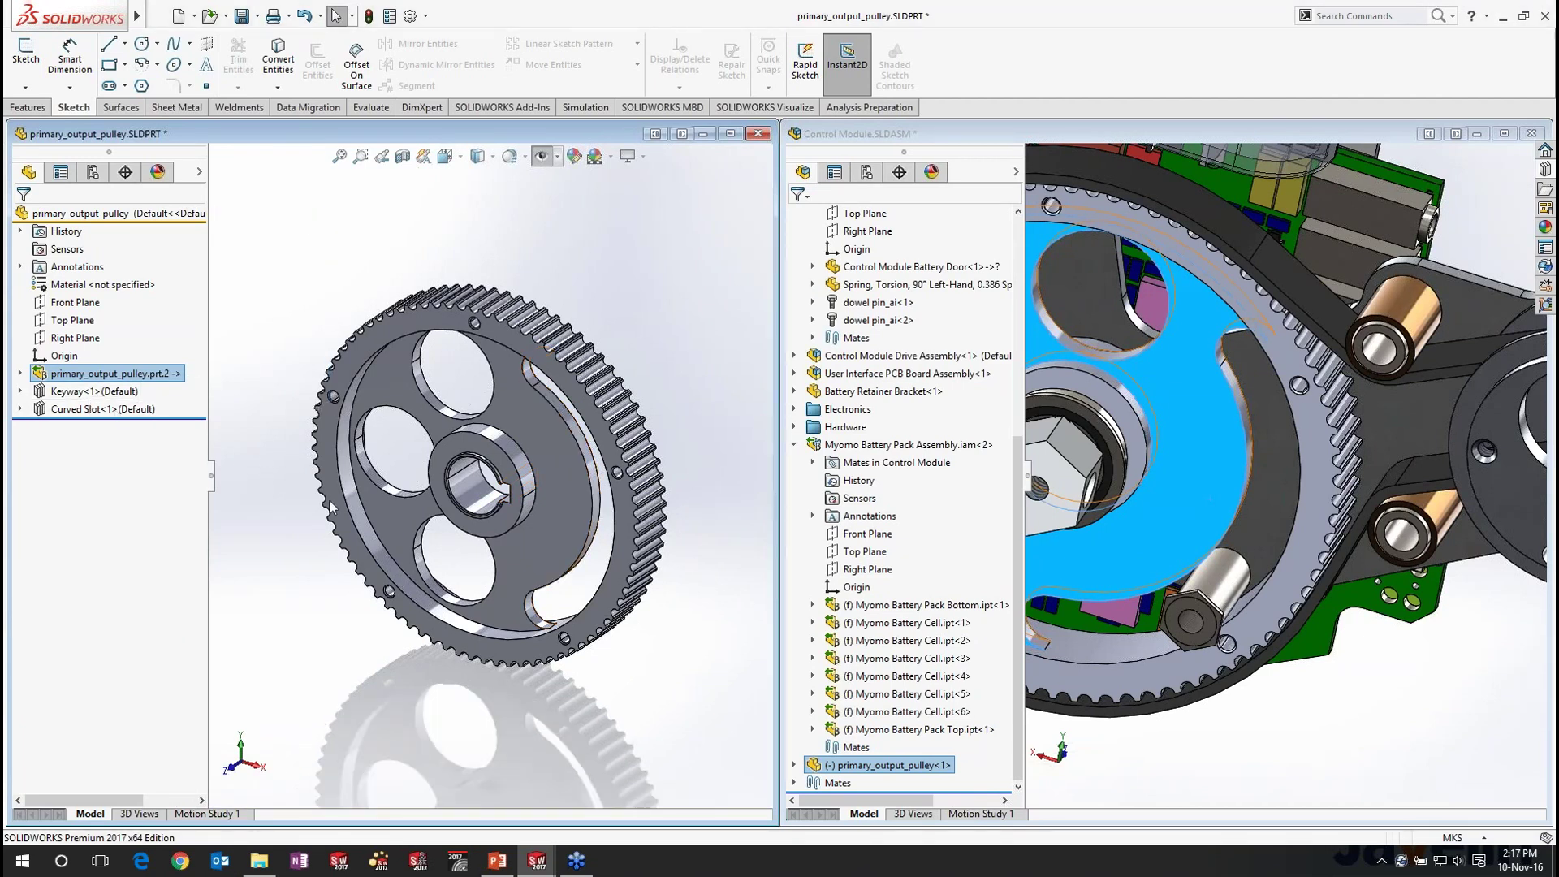
left_click(1347, 718)
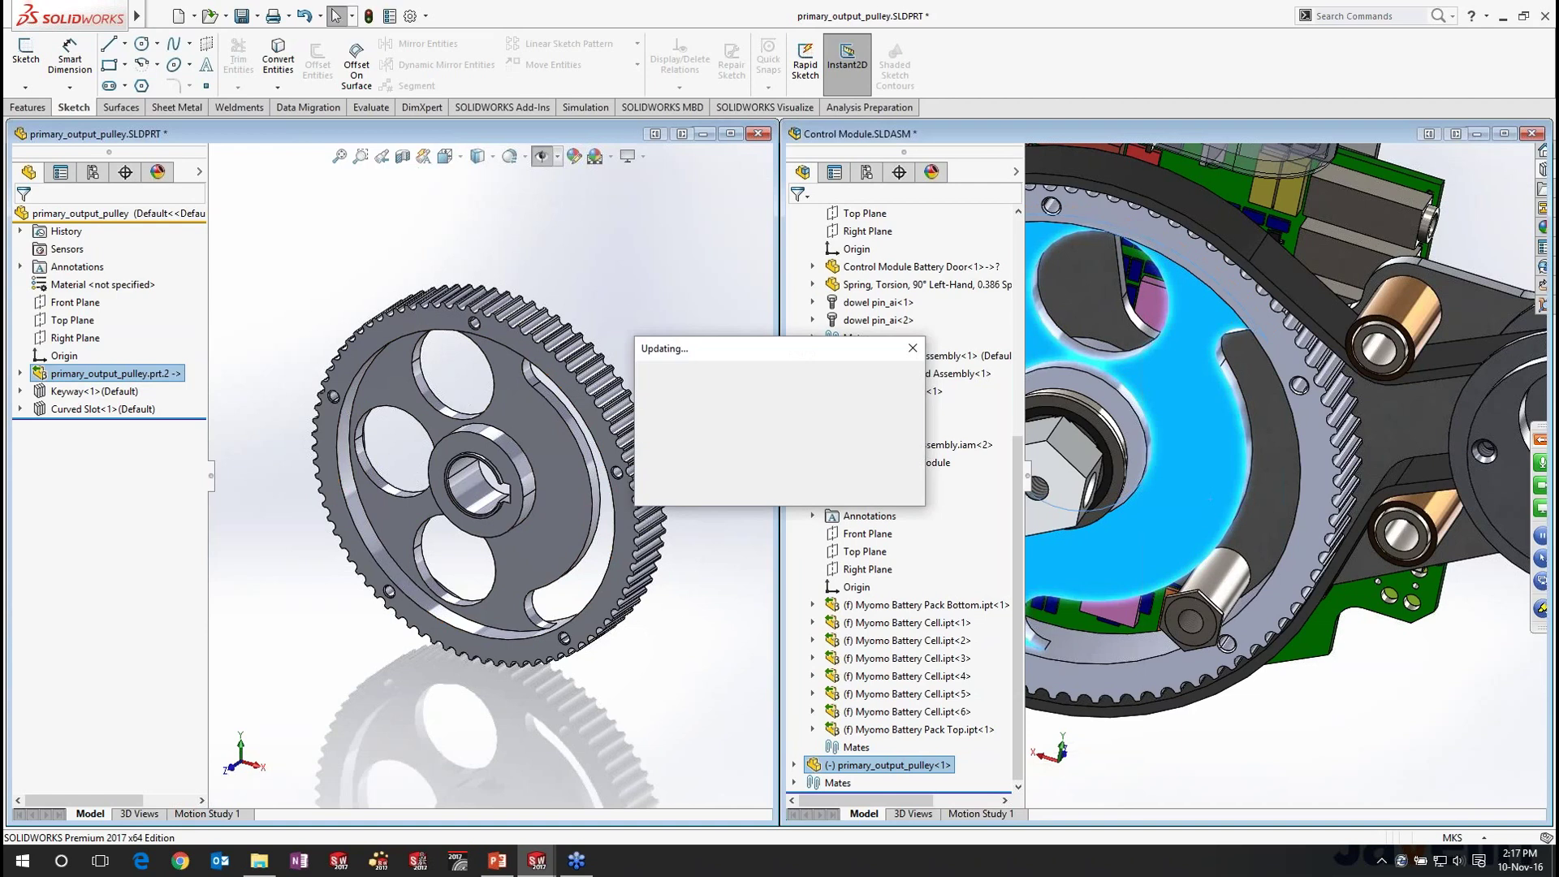
Step: Maximize the Control Module assembly window and inspect the updated pulley
double_click(996, 134)
scroll(915, 615, "up", 3)
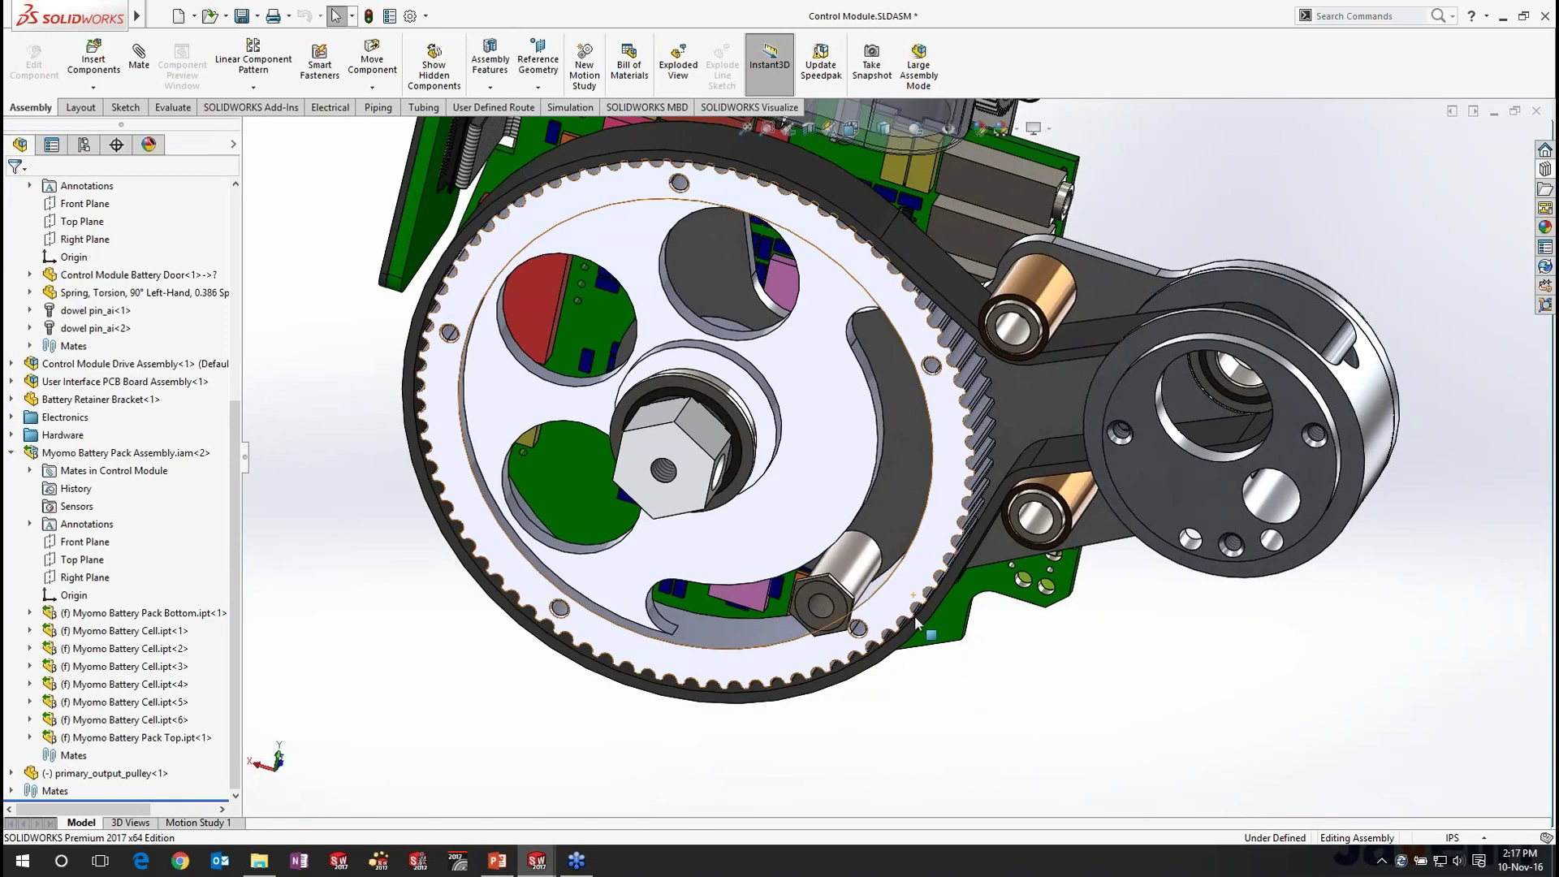
middle_click_drag(915, 616, 771, 527)
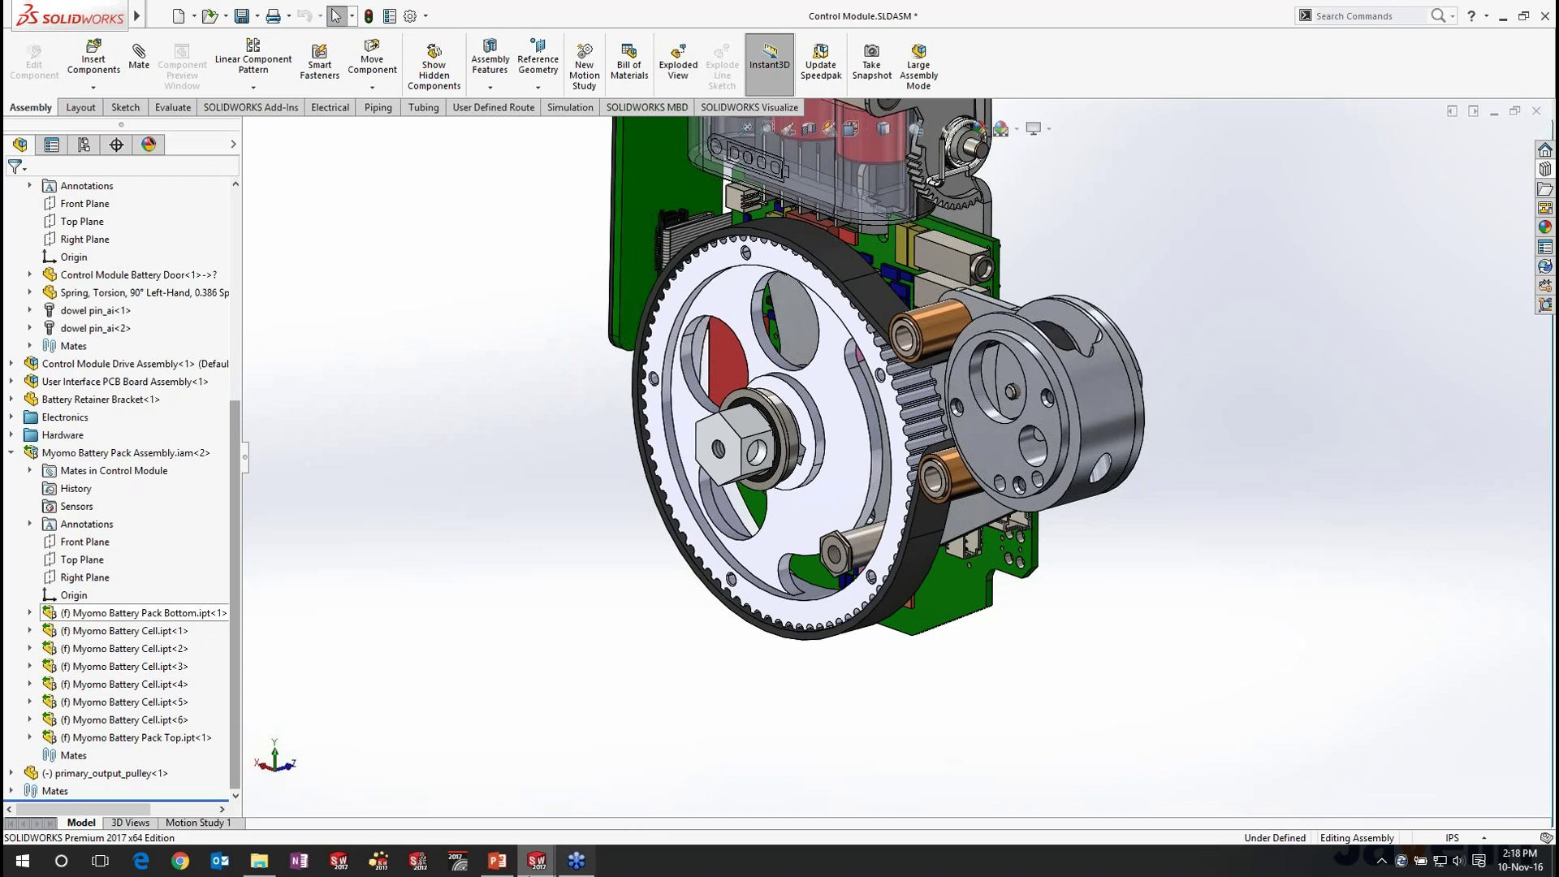
left_click(498, 861)
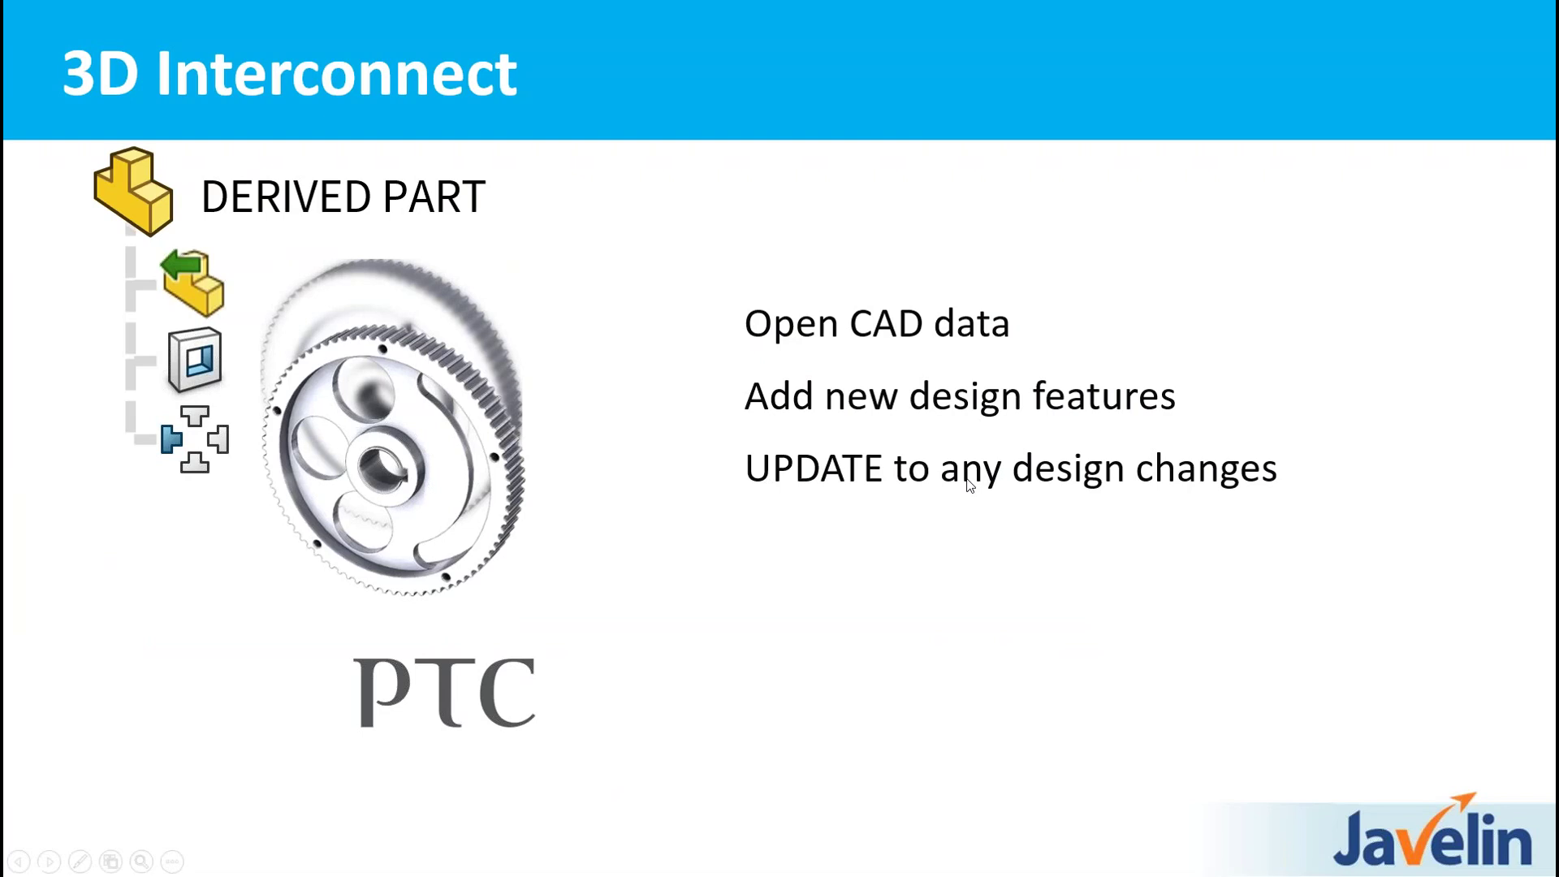
left_click(873, 607)
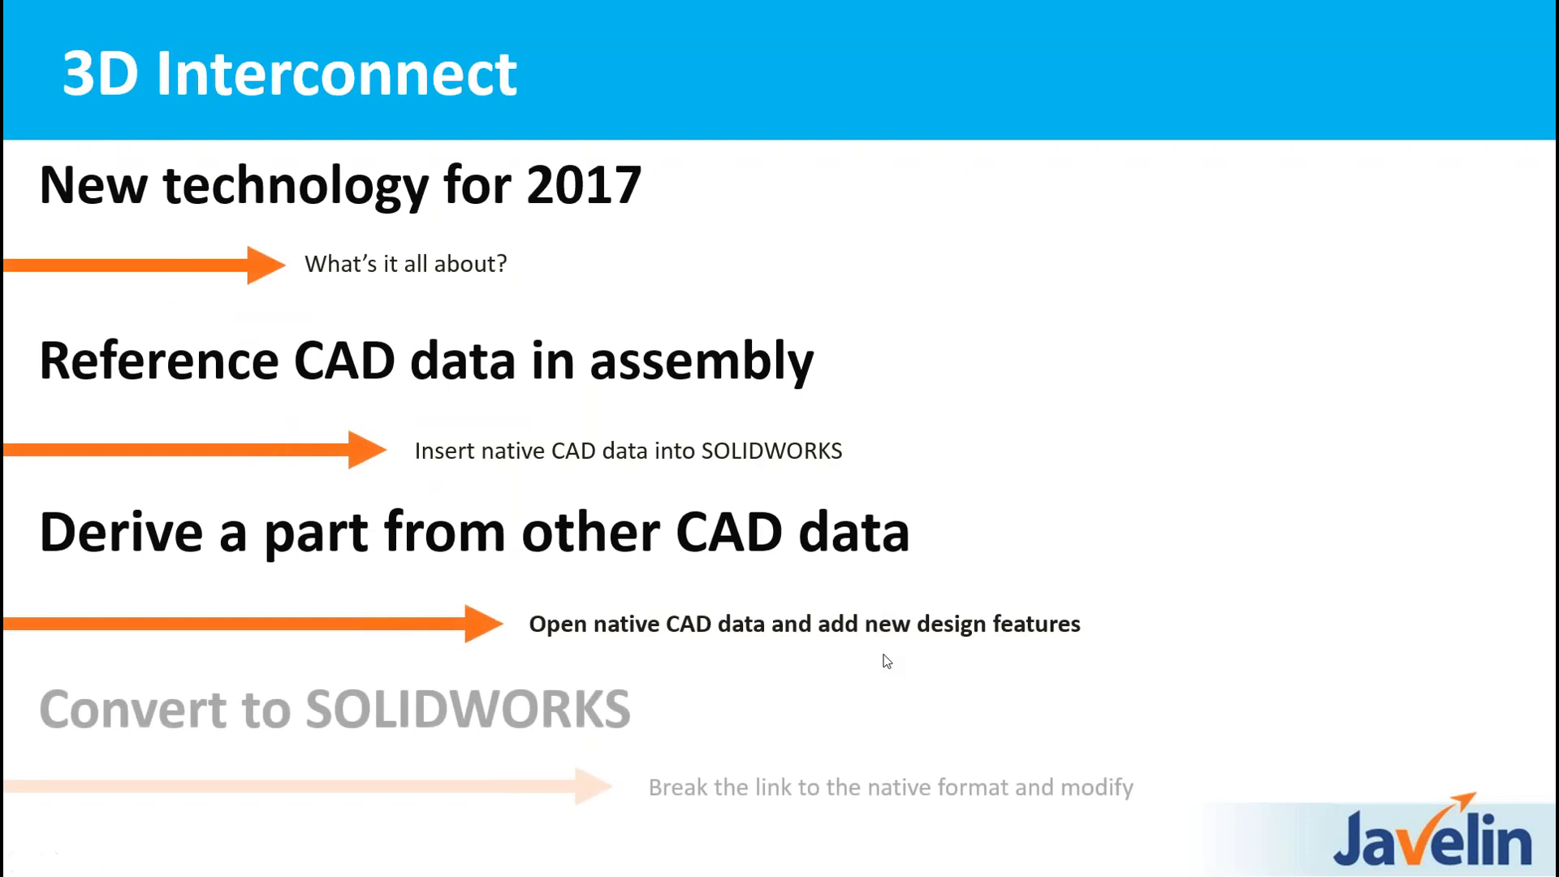
left_click(884, 654)
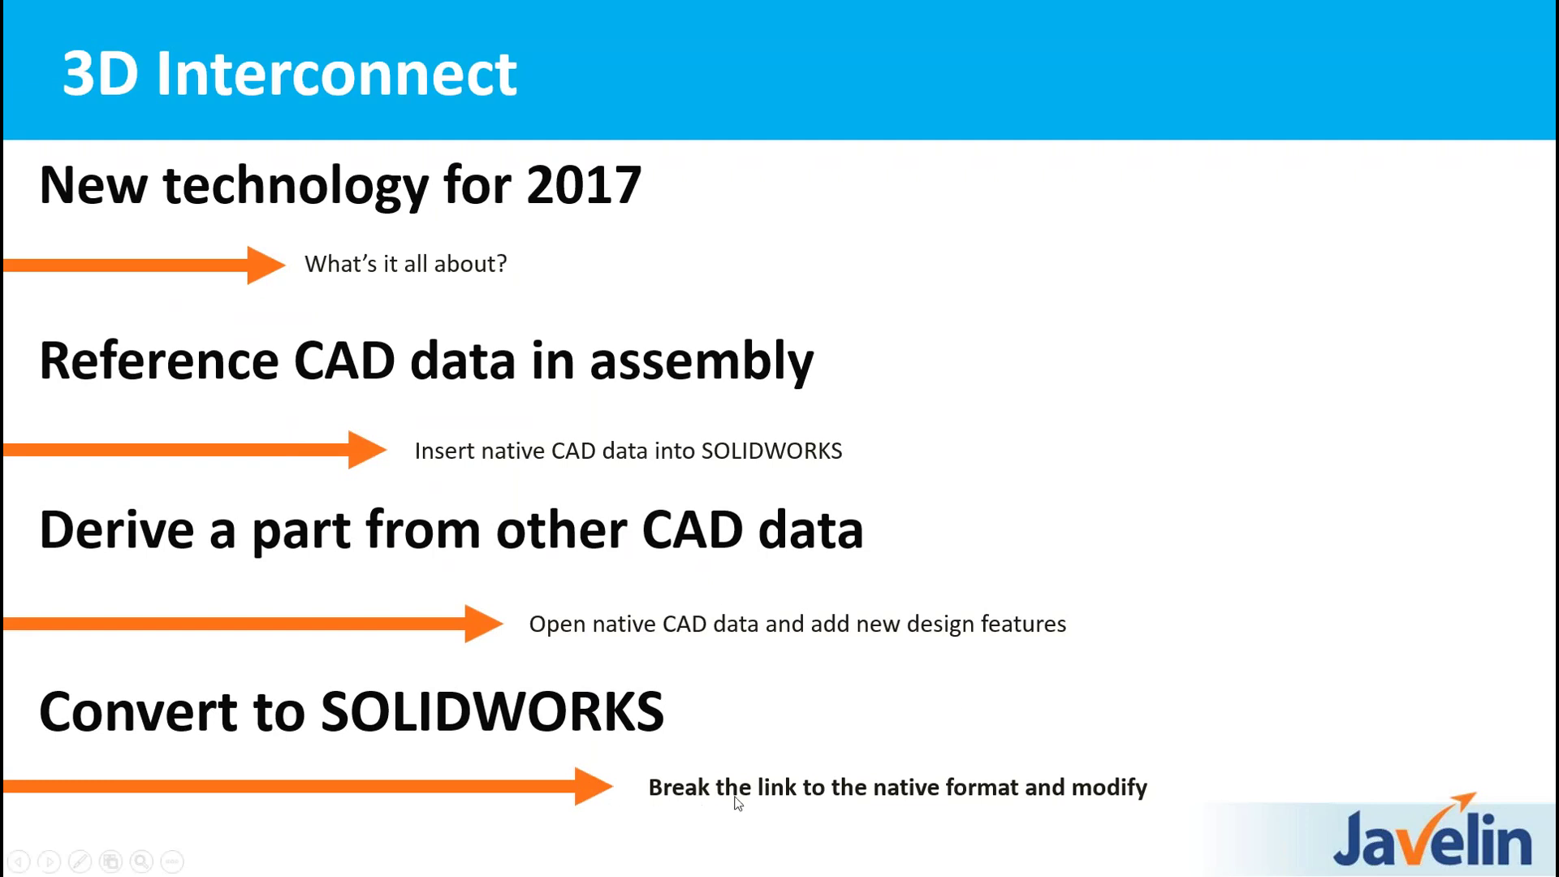
left_click(831, 705)
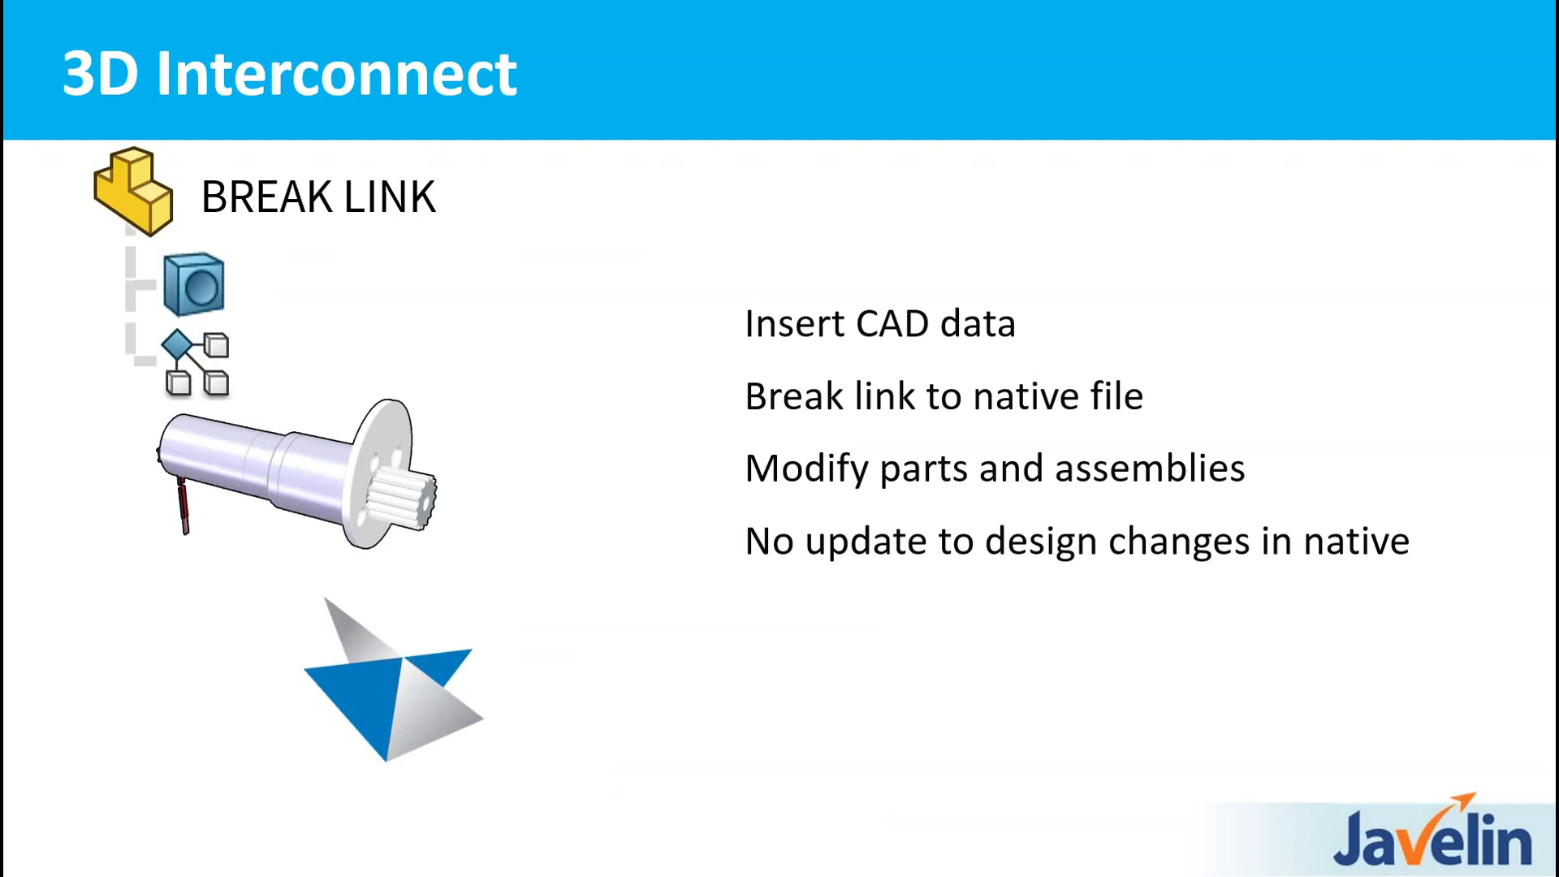
key("alt+Tab")
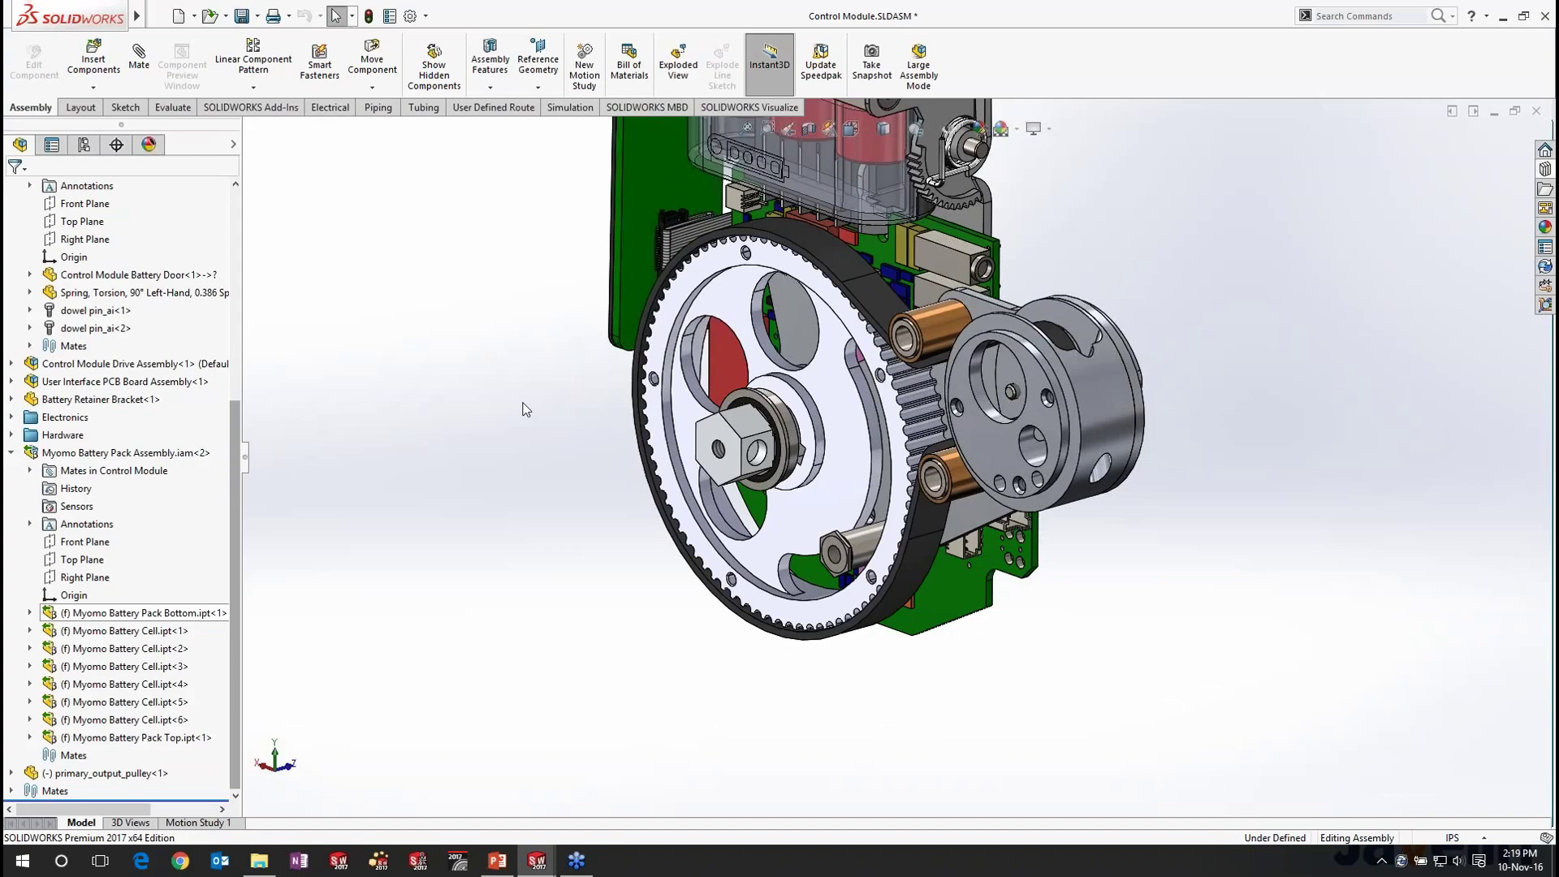
Step: Insert the Solid Edge assembly Drive Motor Assembly.asm from Supplier Parts, placing it beside the Control Module
key("f")
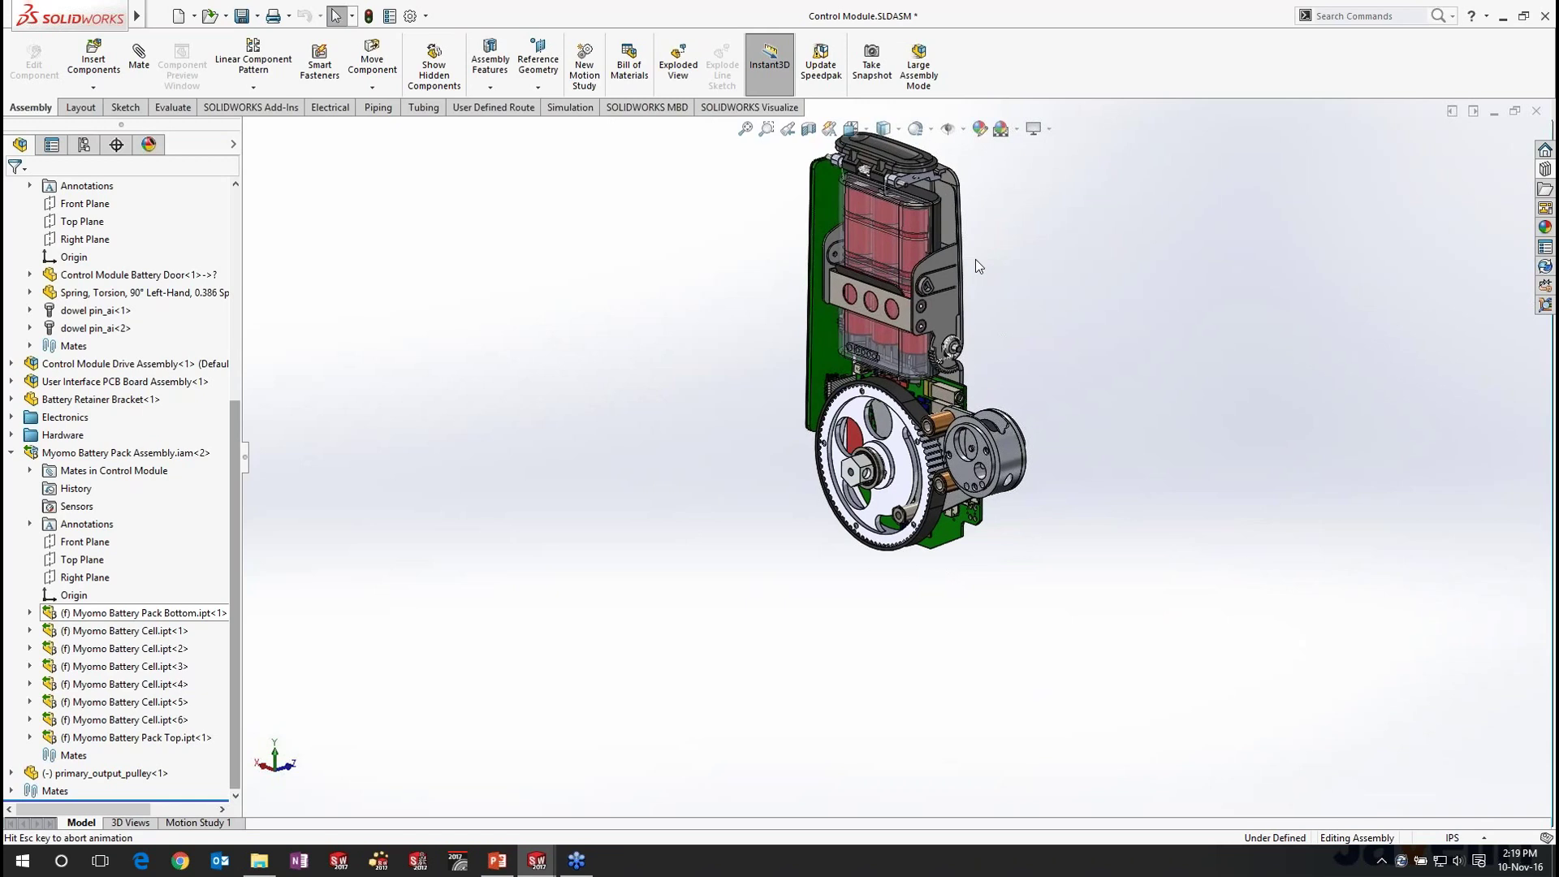
left_click(98, 73)
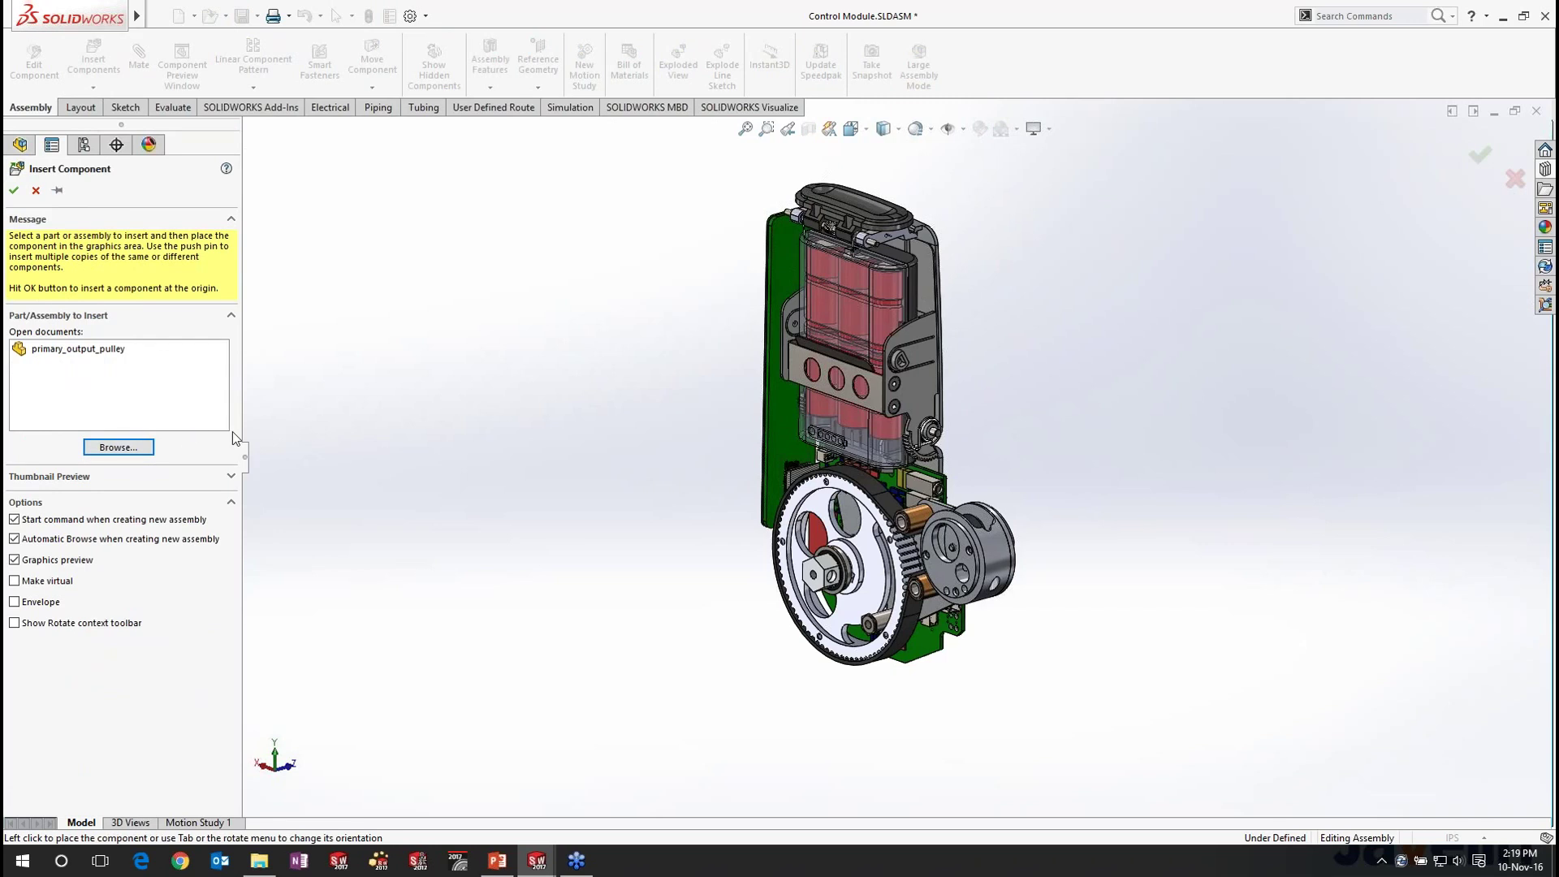
left_click(113, 449)
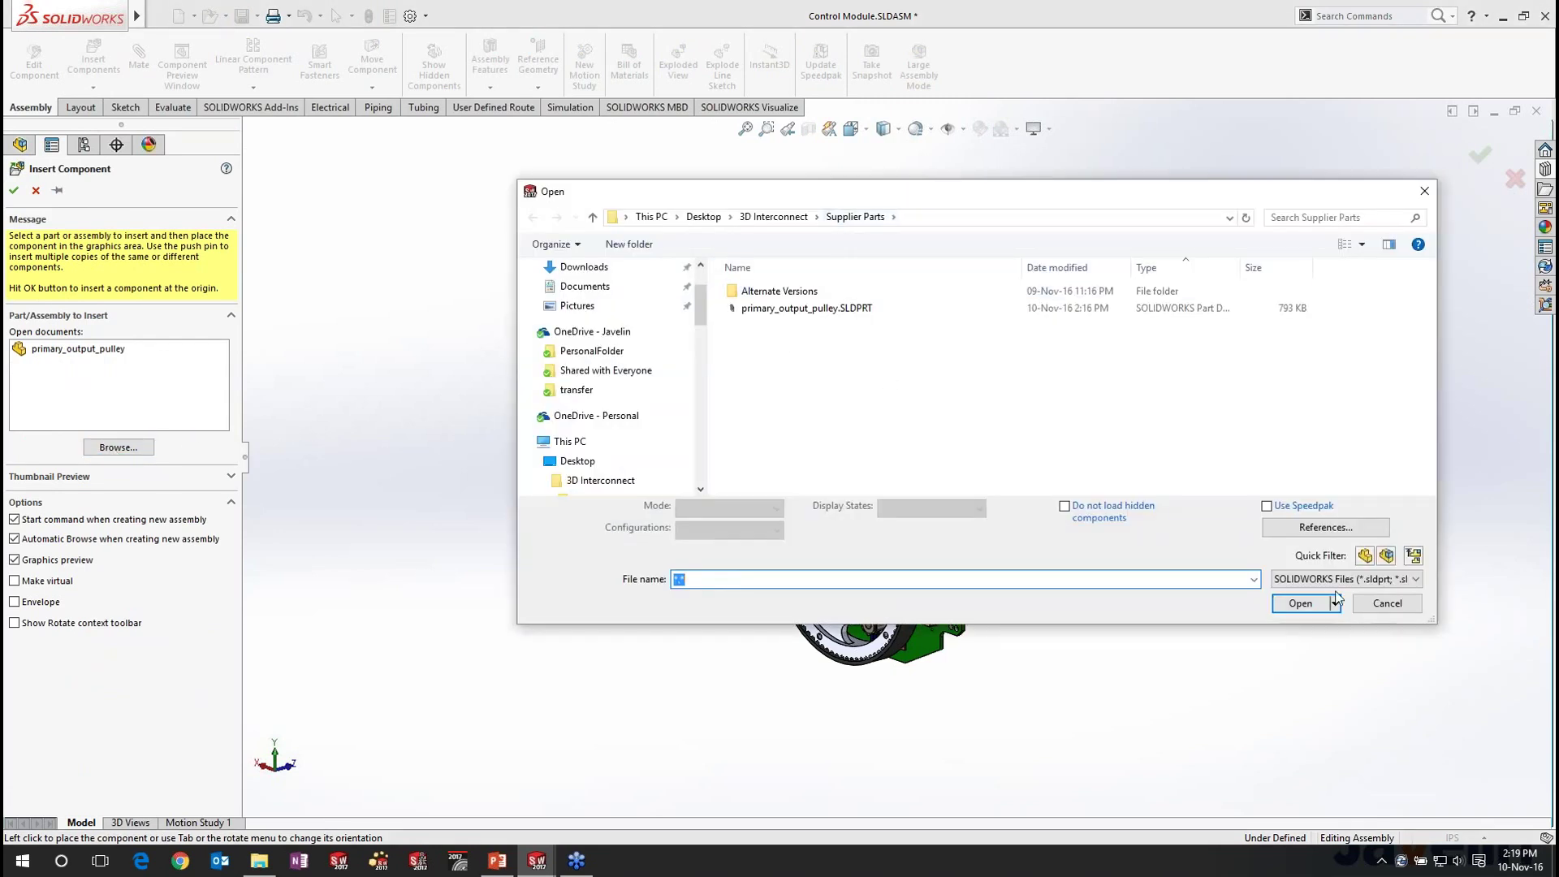
left_click(1340, 579)
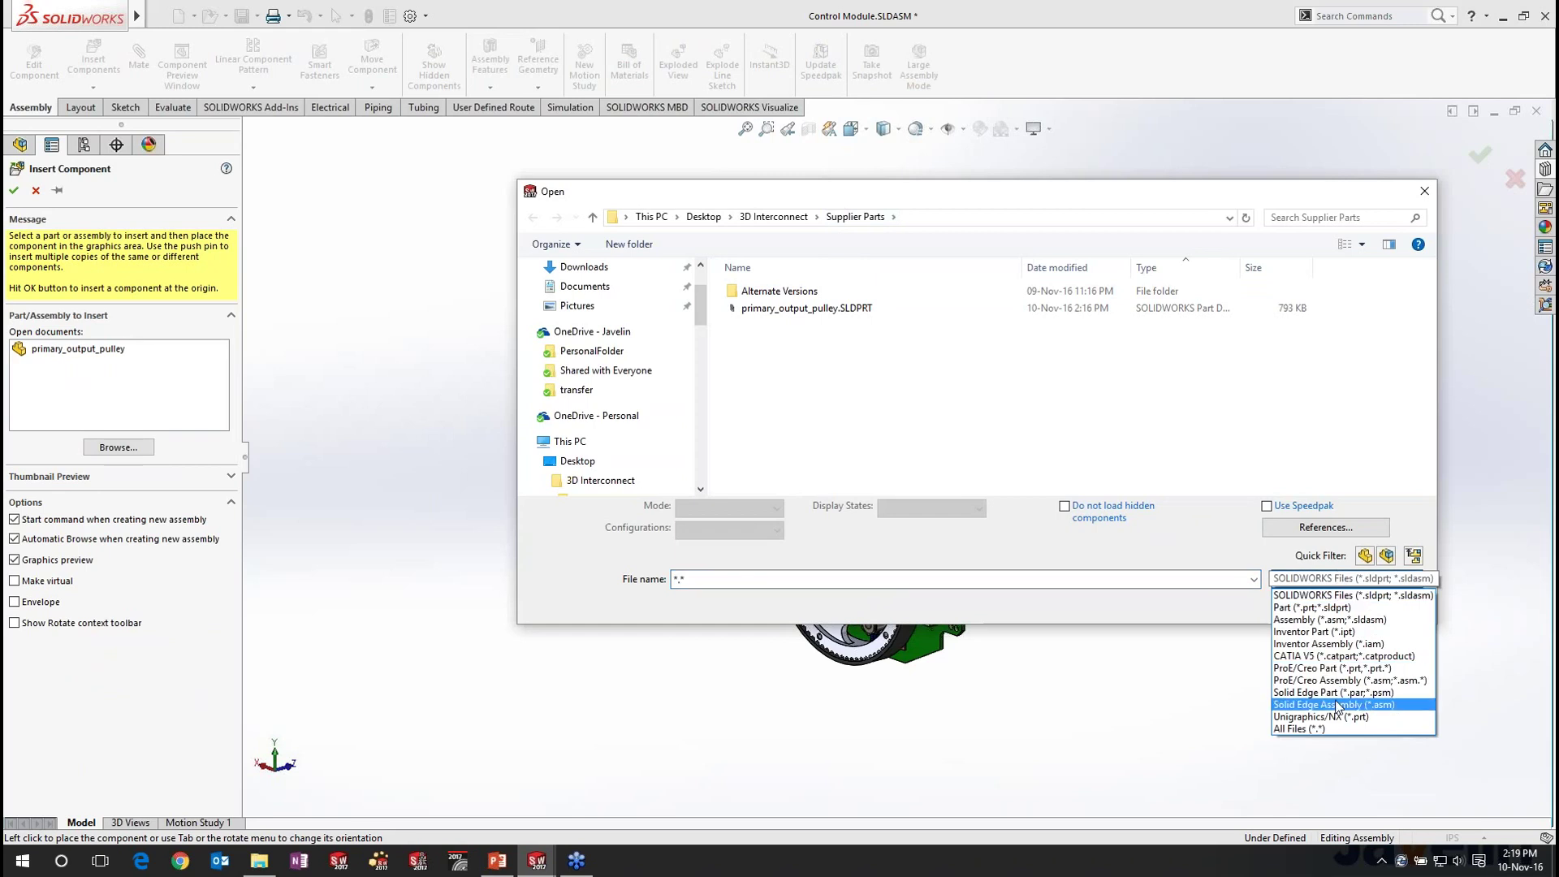
left_click(1337, 704)
left_click(1071, 309)
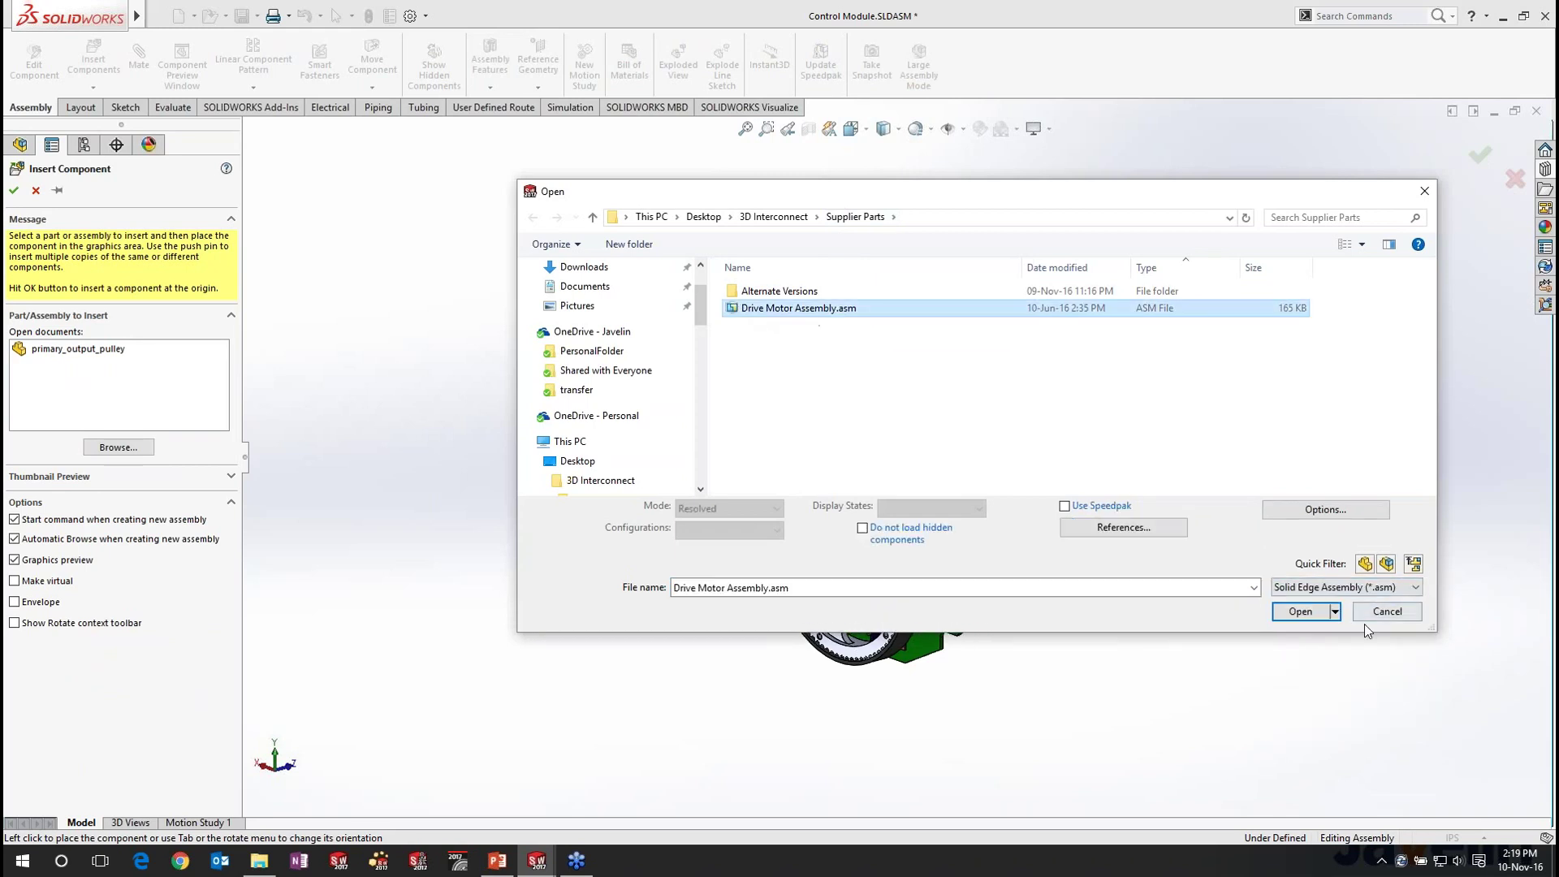
left_click(1299, 616)
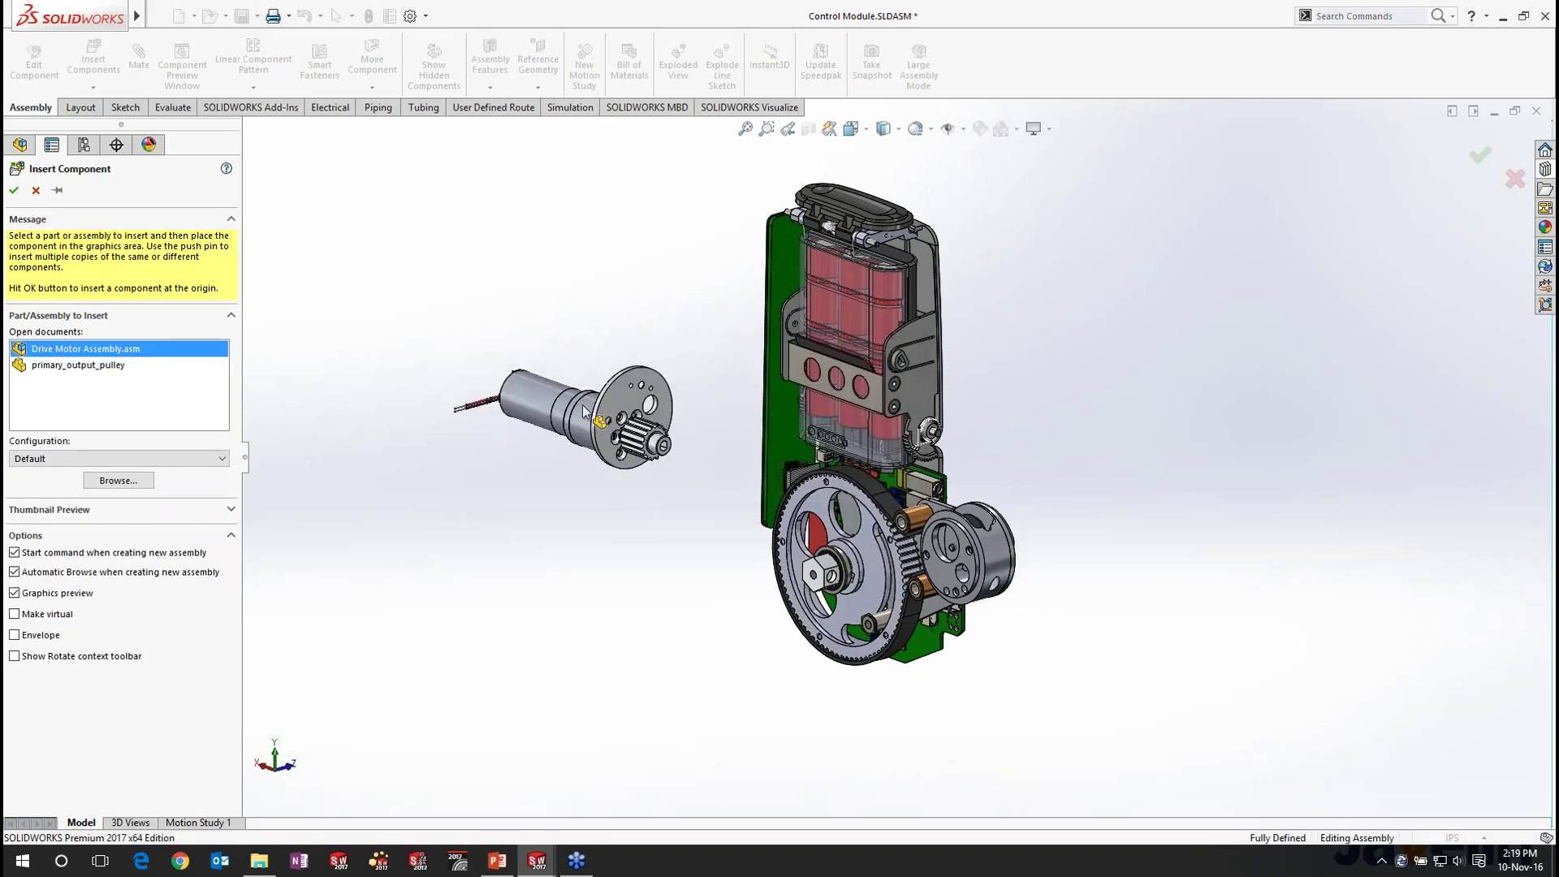
left_click(579, 421)
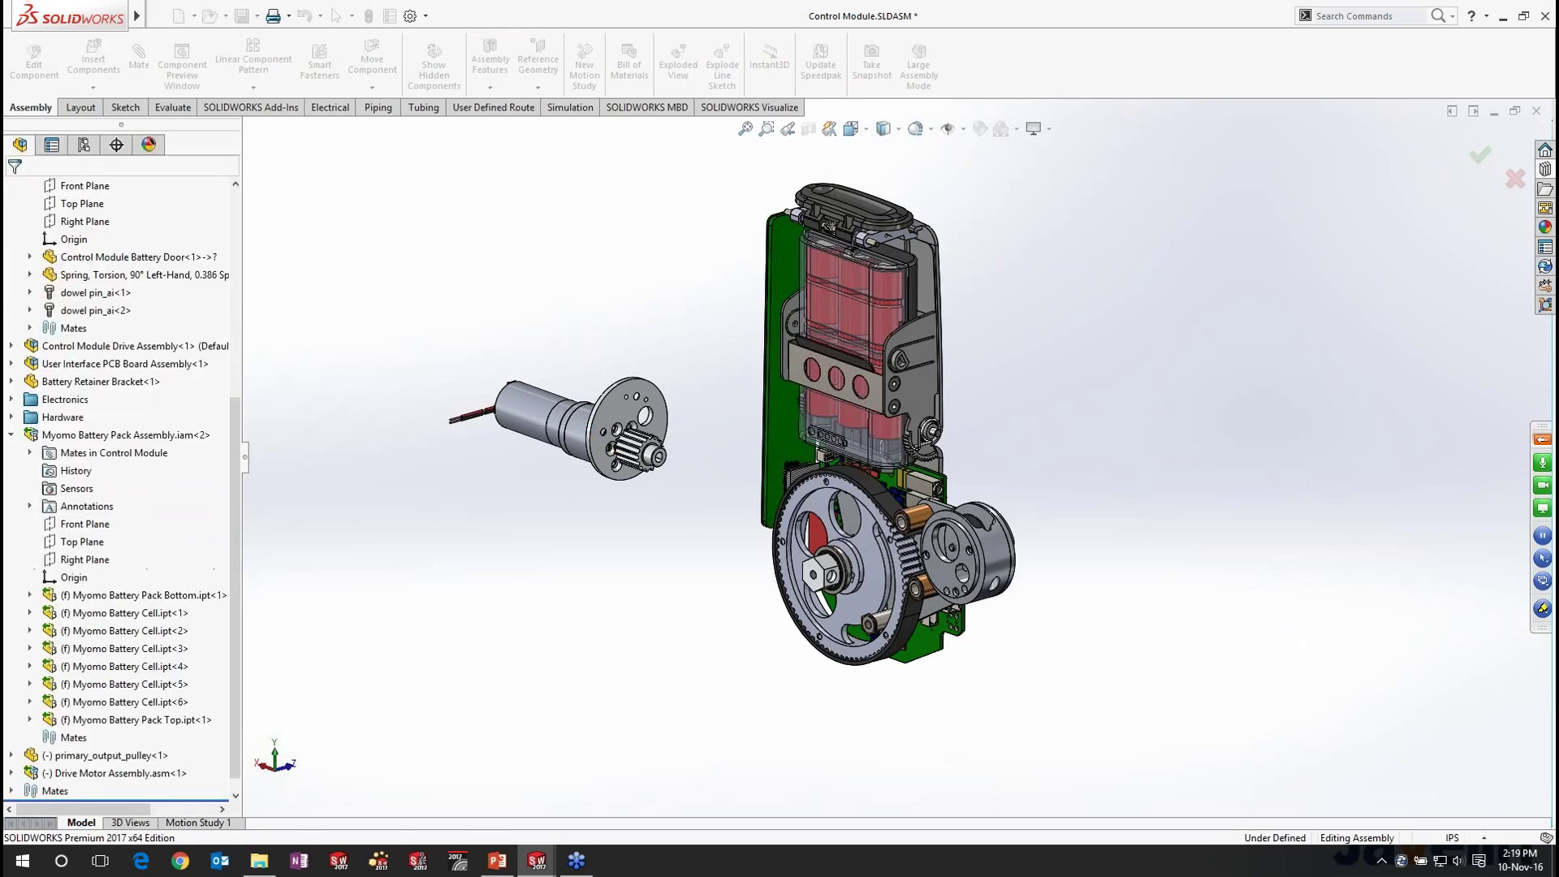
Step: Mate the drive motor's adapter plate face coincident with the front face of the Drive Motor Input Bracket
scroll(1025, 581, "down", 1)
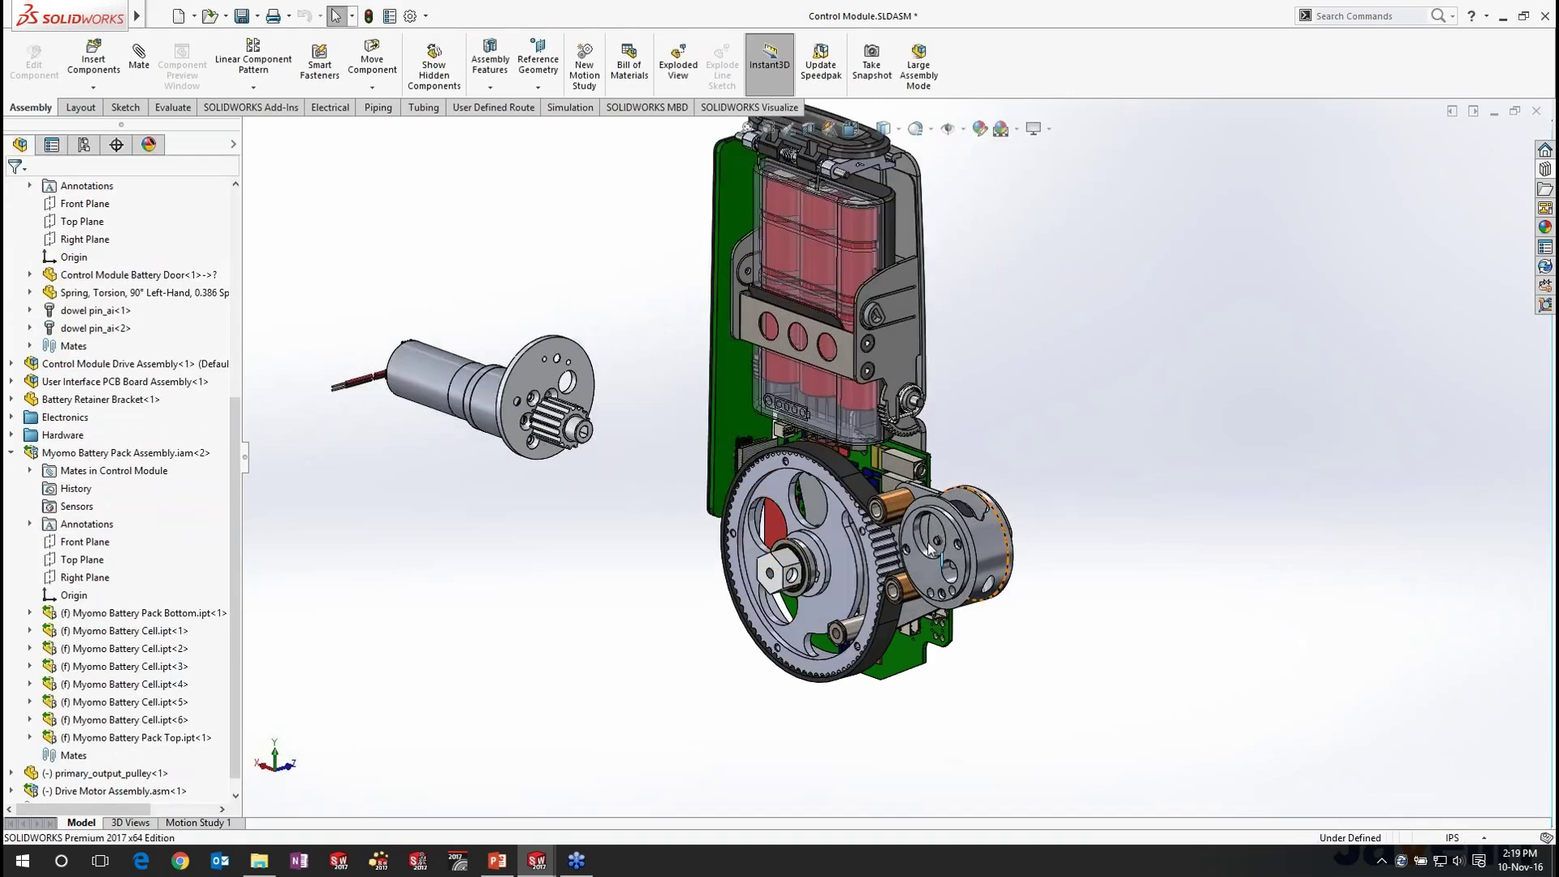
scroll(930, 549, "down", 1)
left_click(468, 357)
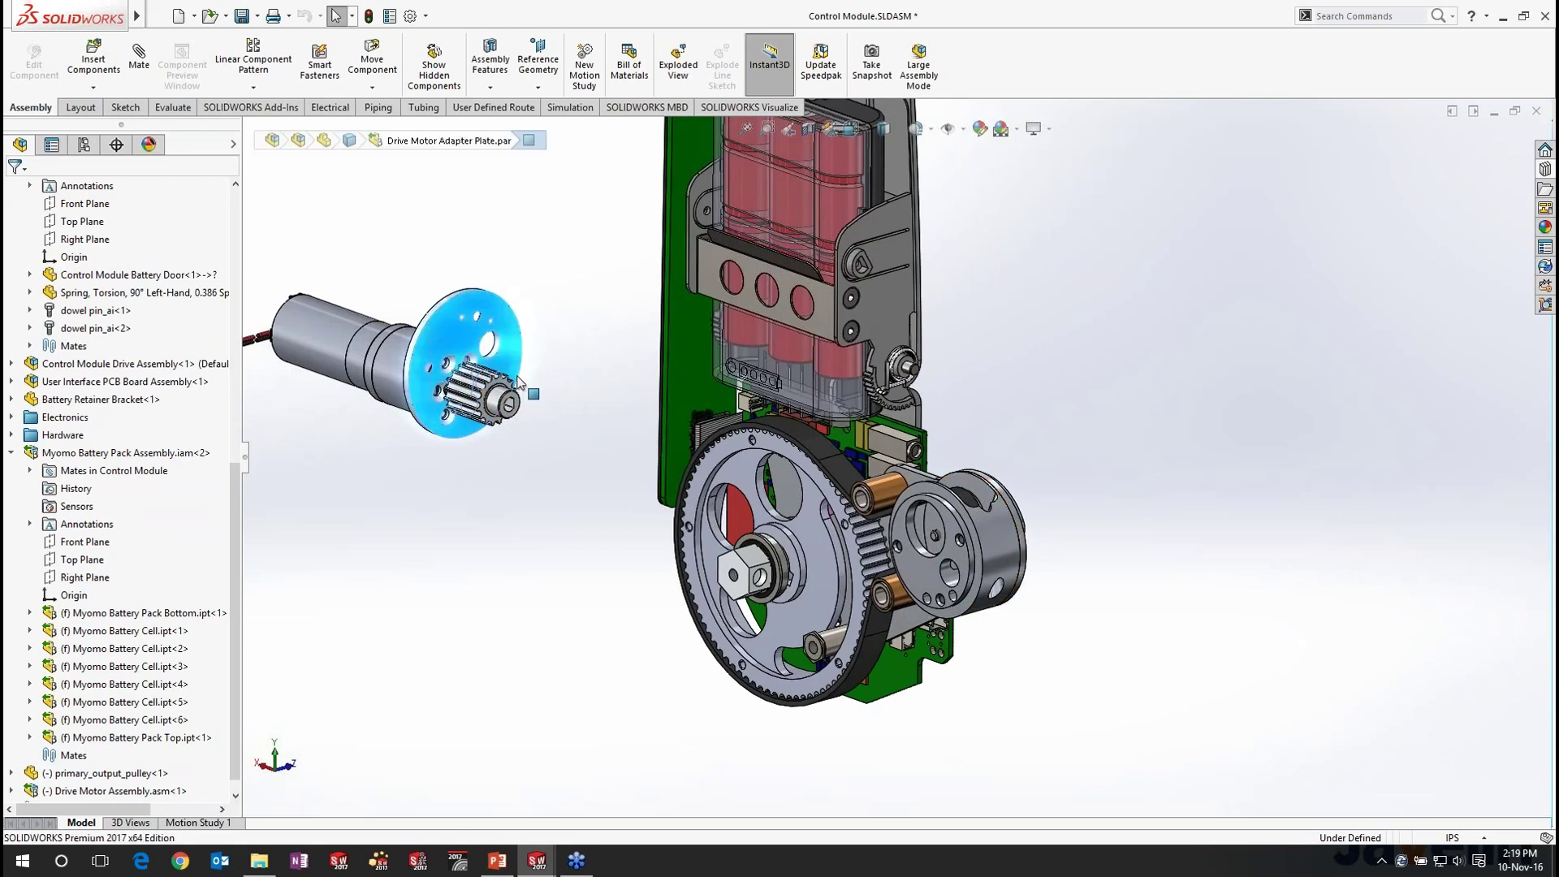
left_click_drag(517, 381, 653, 456)
left_click(924, 565)
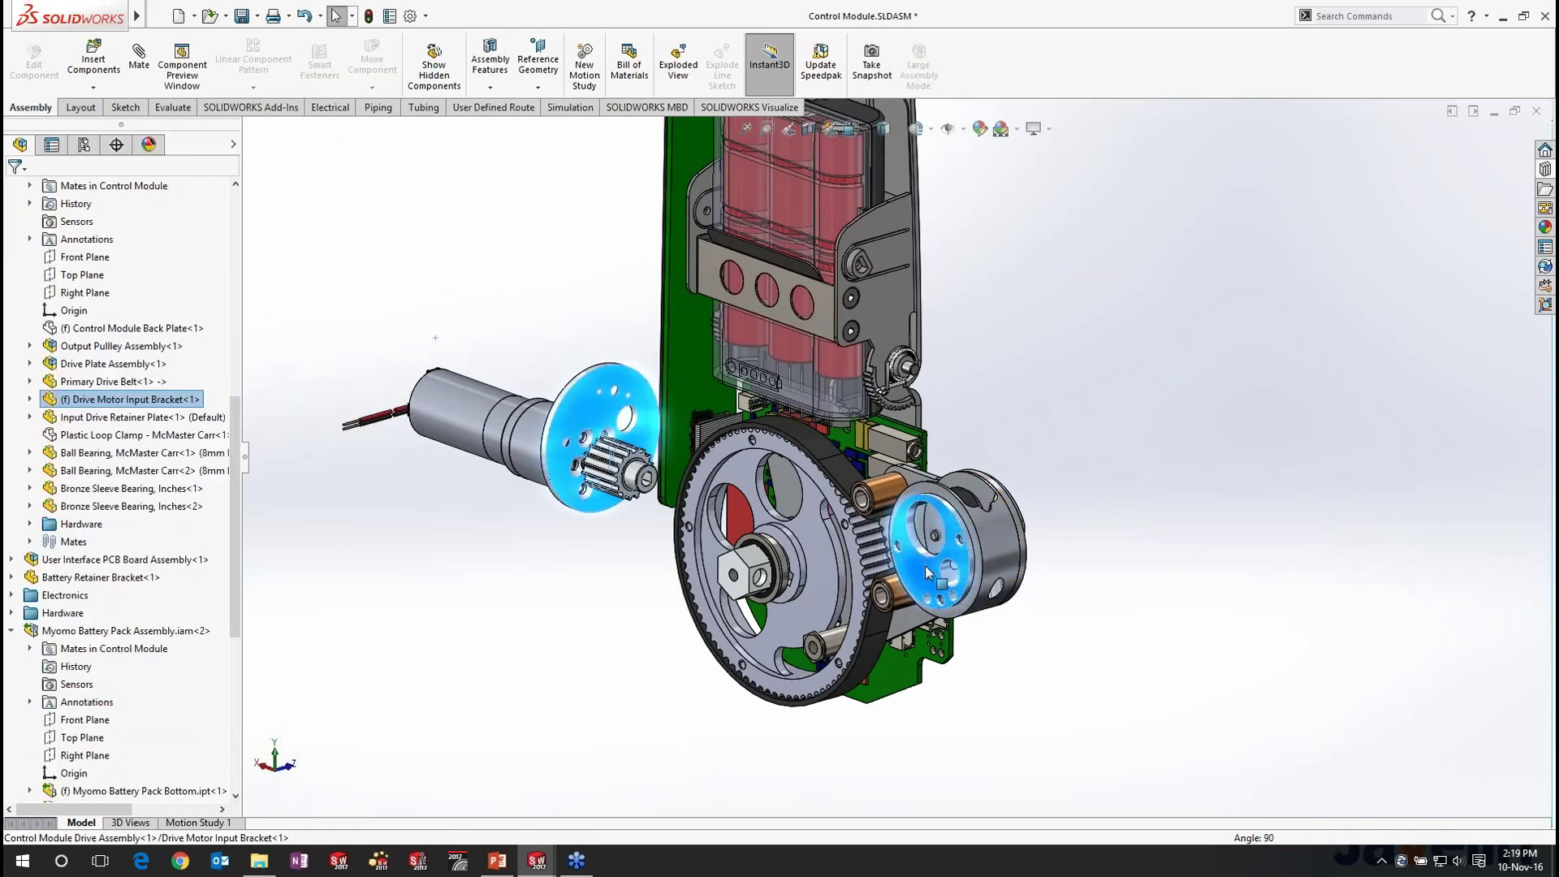
left_click(971, 552)
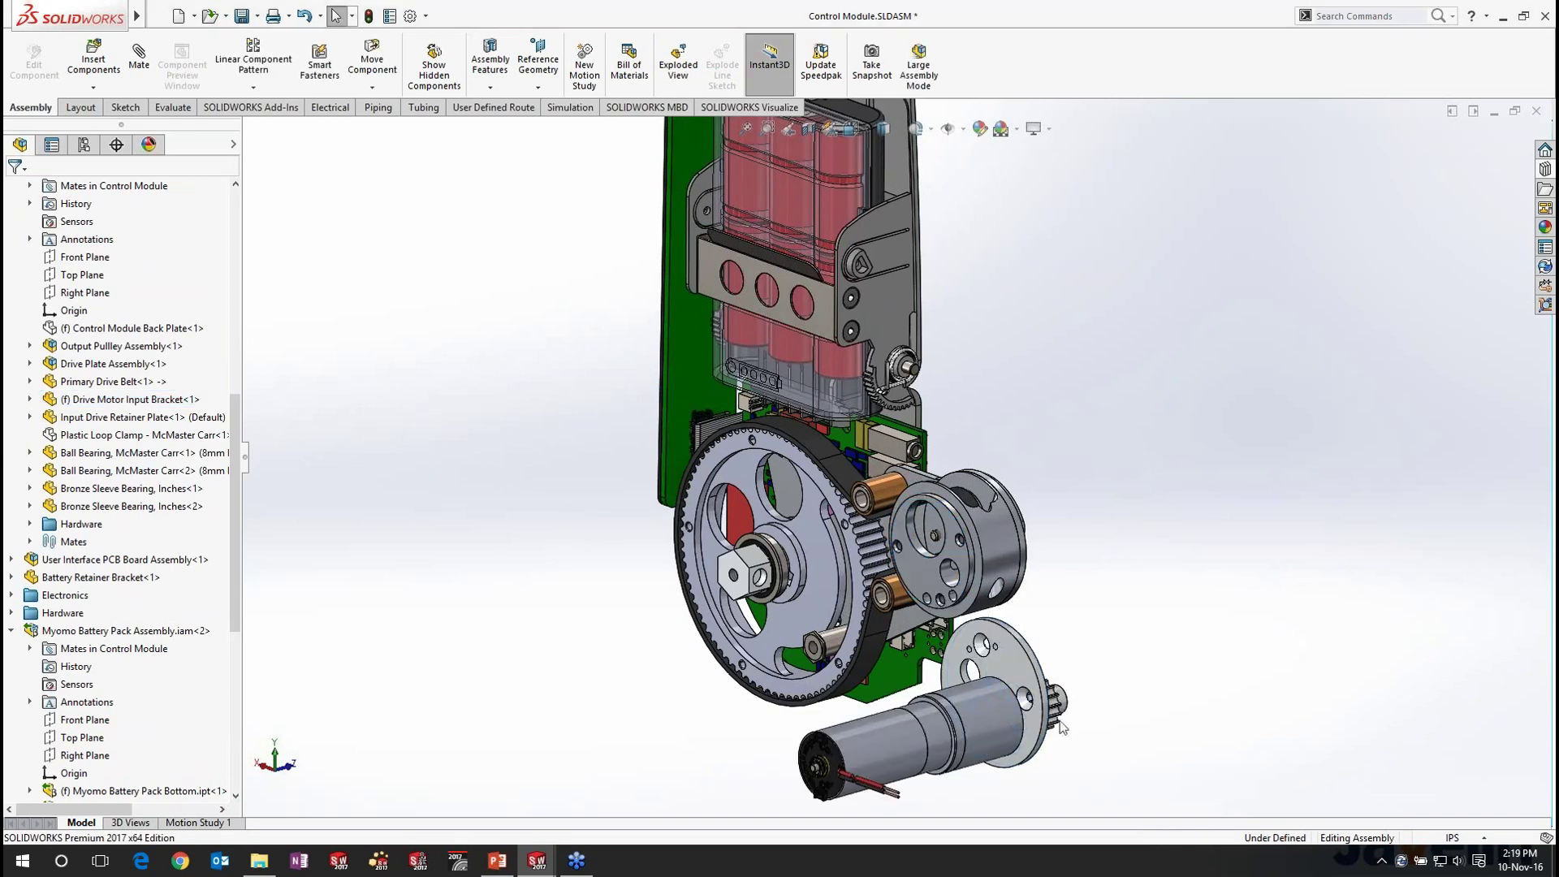
Step: Mate the motor's cylindrical body concentric with the large bore of the Drive Motor Input Bracket
left_click(987, 723)
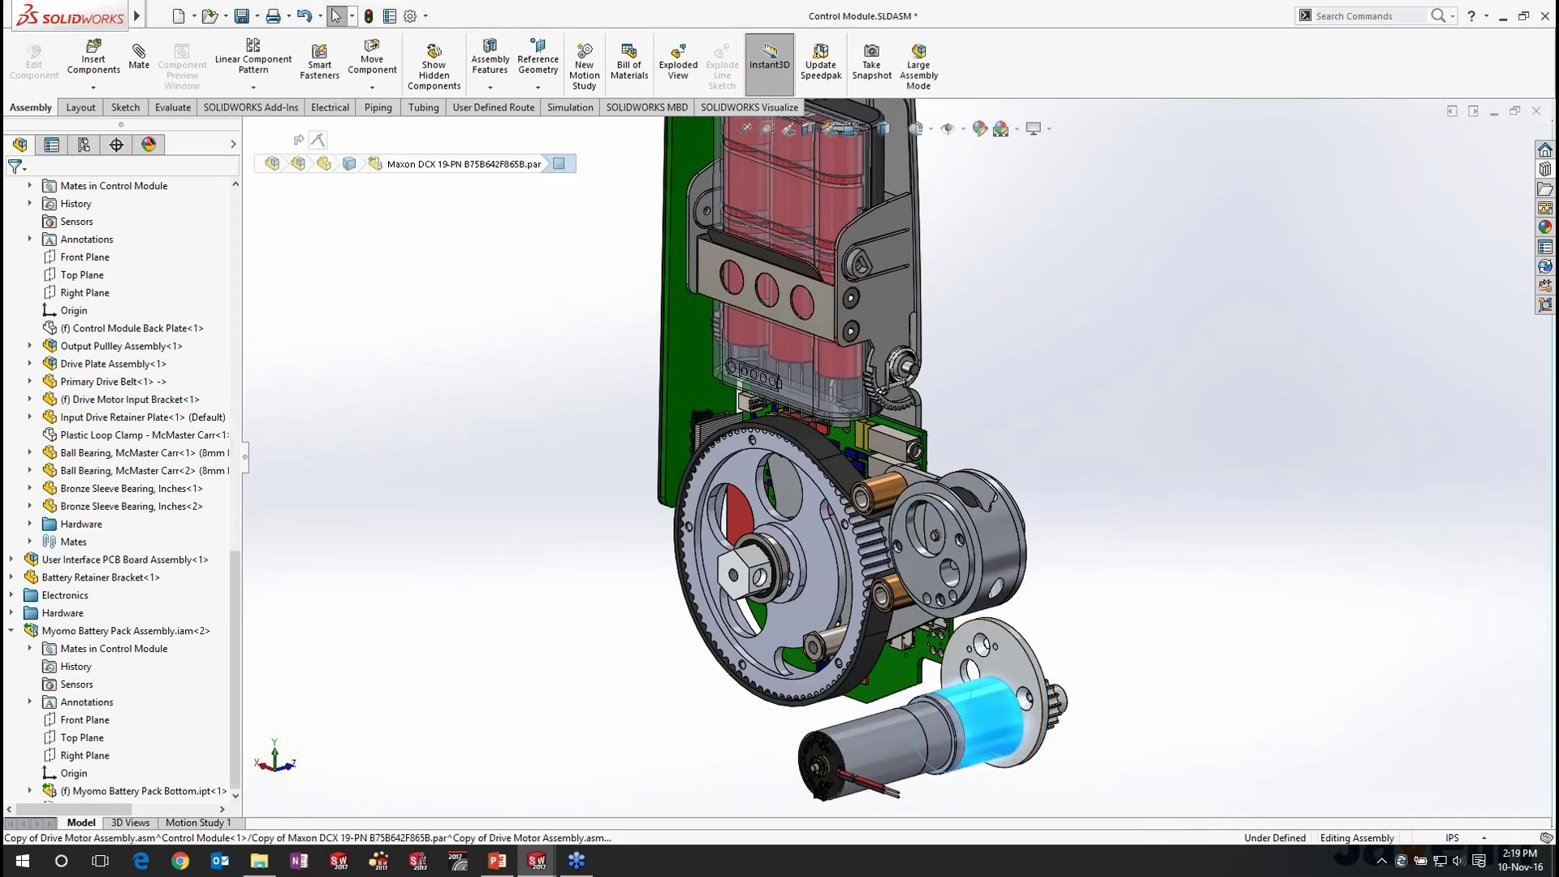
left_click(915, 546, "ctrl")
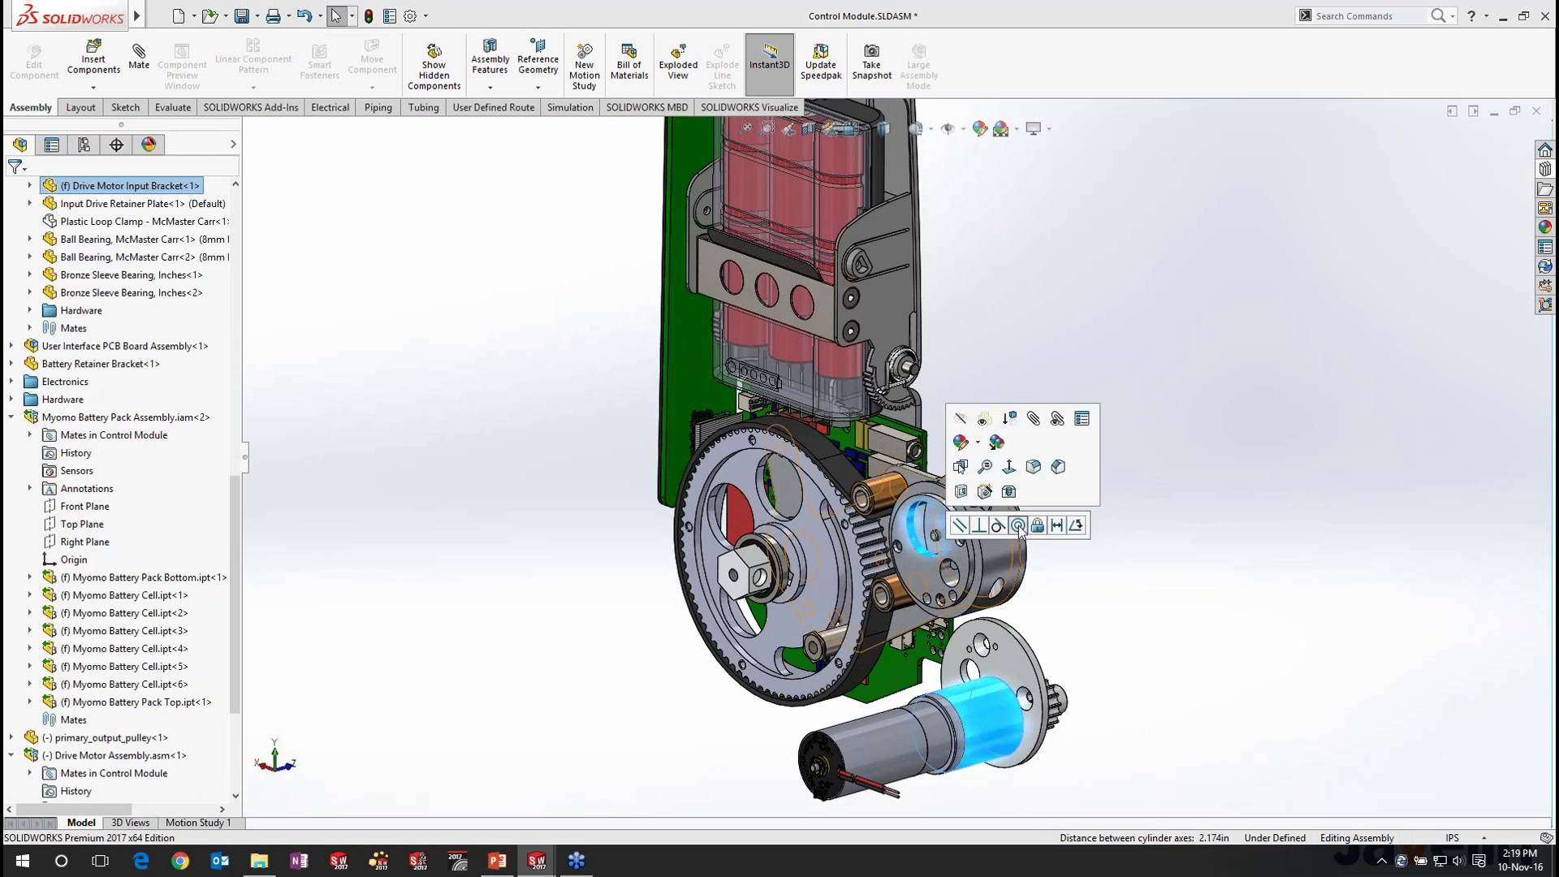
left_click(1018, 526)
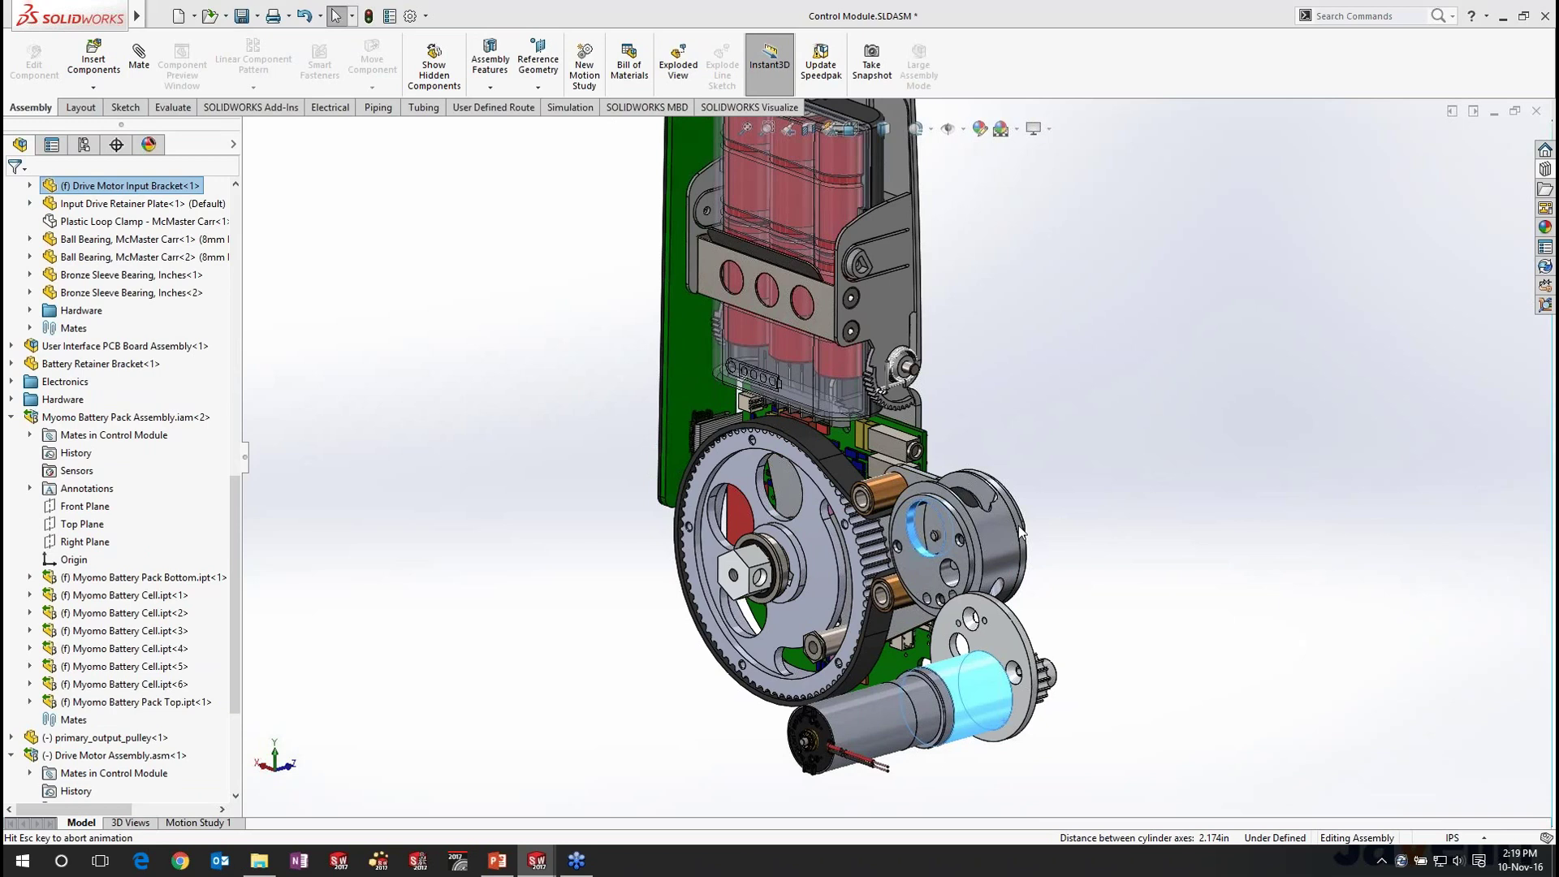
scroll(938, 659, "down", 5)
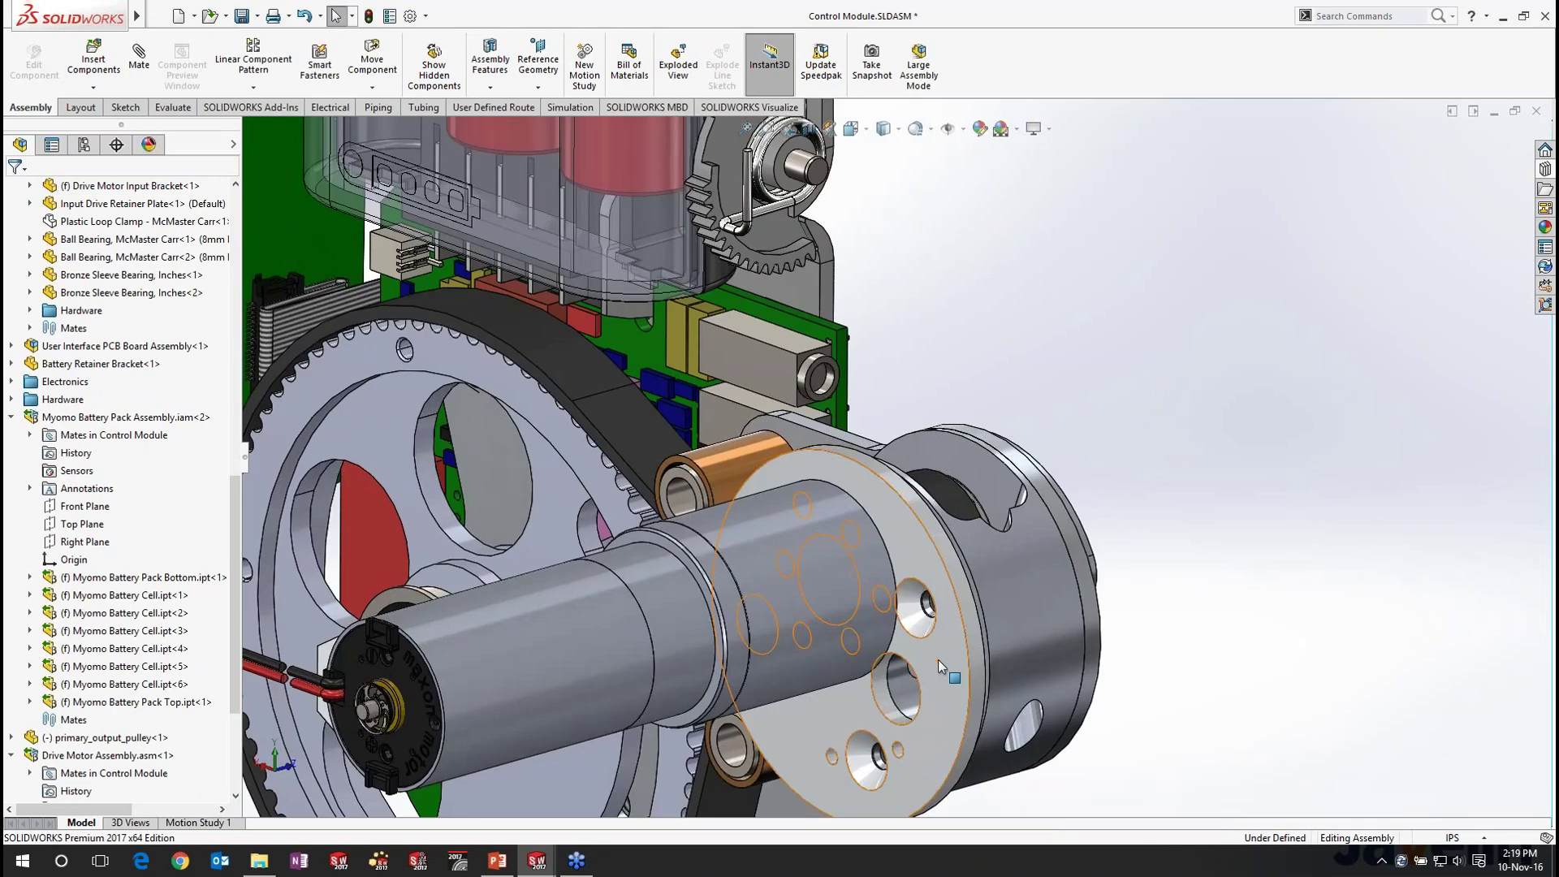
Step: Break the link between the Myomo Battery Pack Assembly.iam component and its original CAD model
middle_click_drag(938, 659, 930, 591)
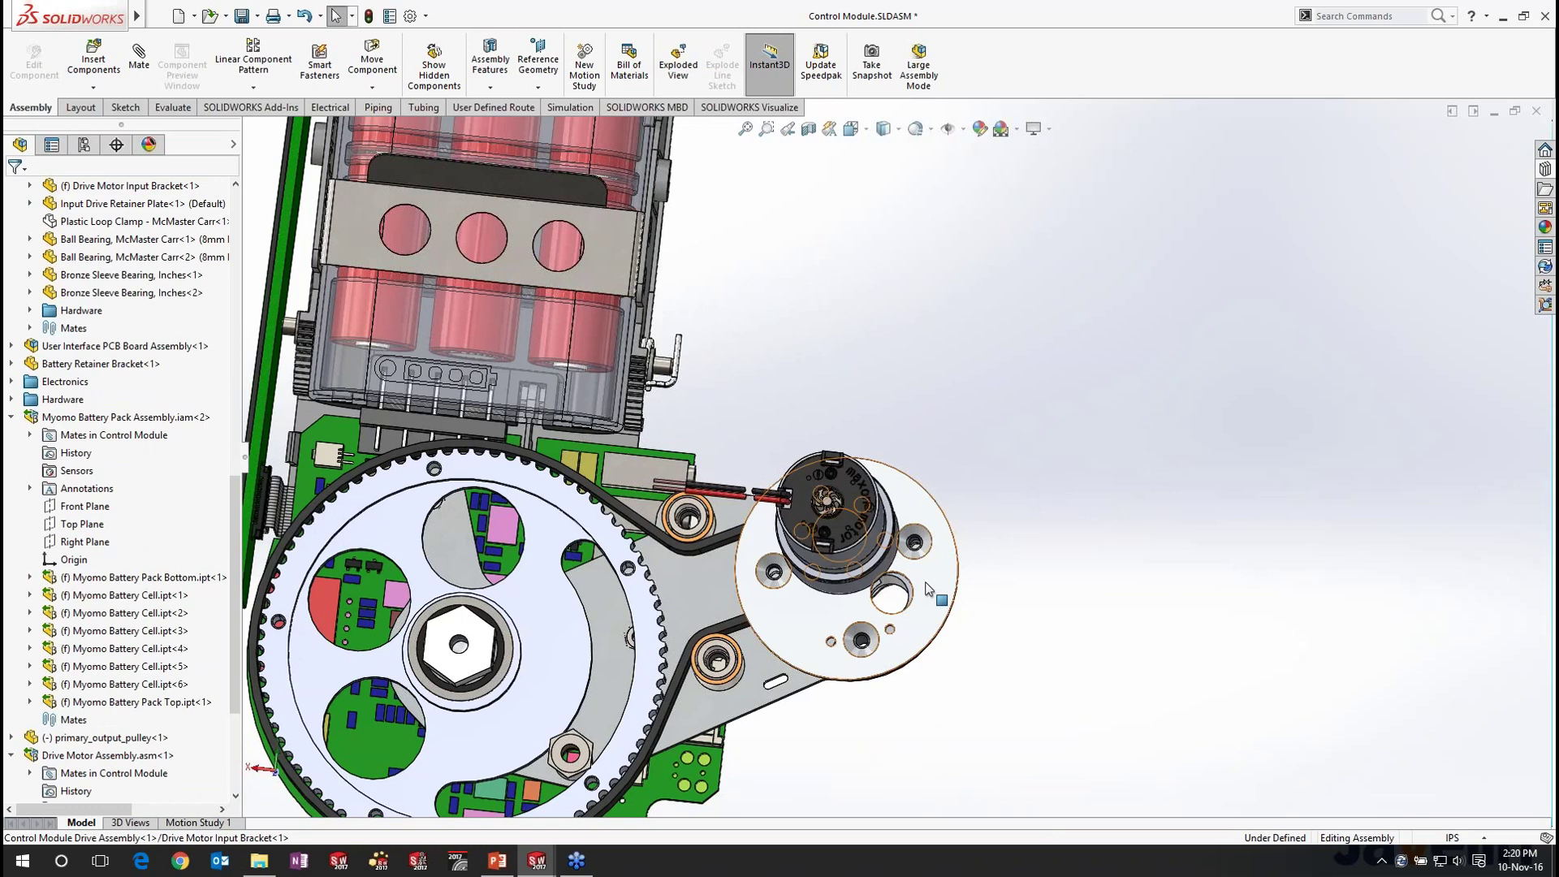
scroll(929, 591, "down", 5)
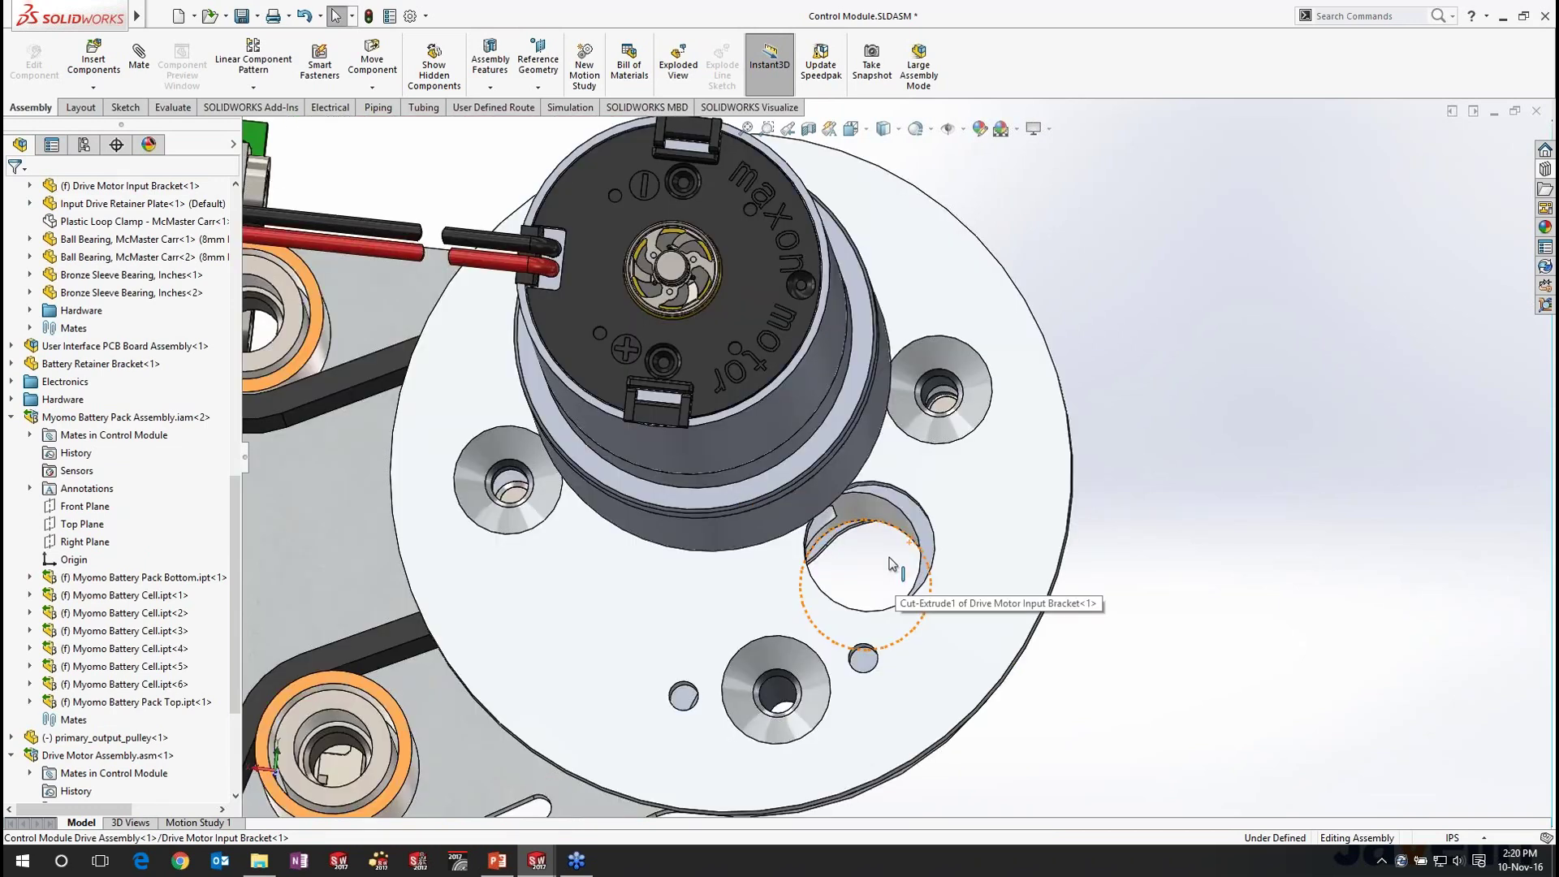
scroll(892, 564, "up", 5)
middle_click_drag(892, 565, 1135, 543)
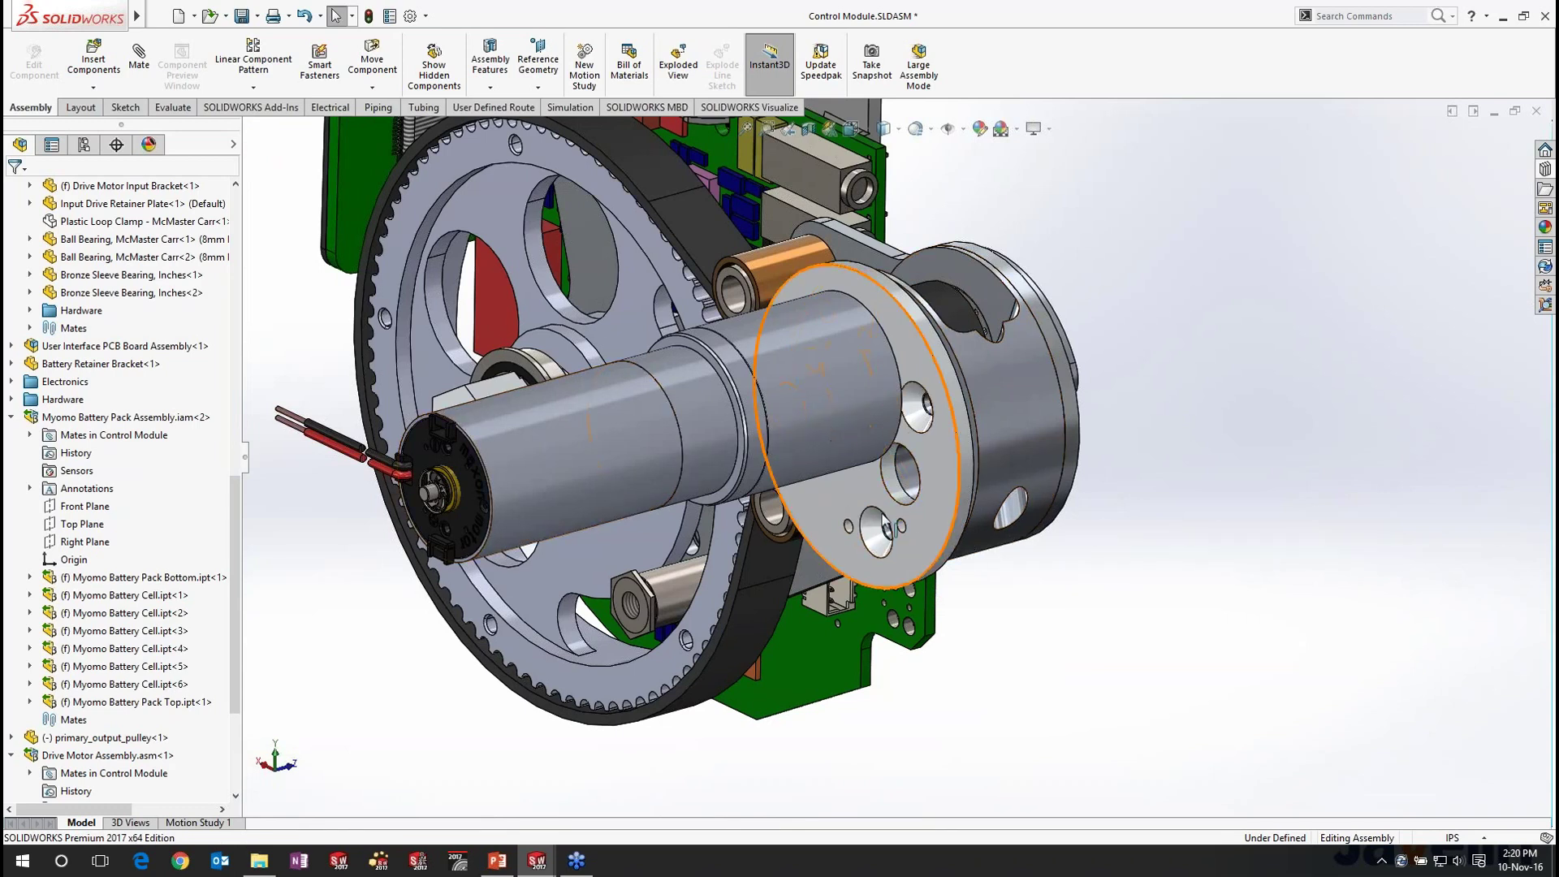
mouse_move(136, 422)
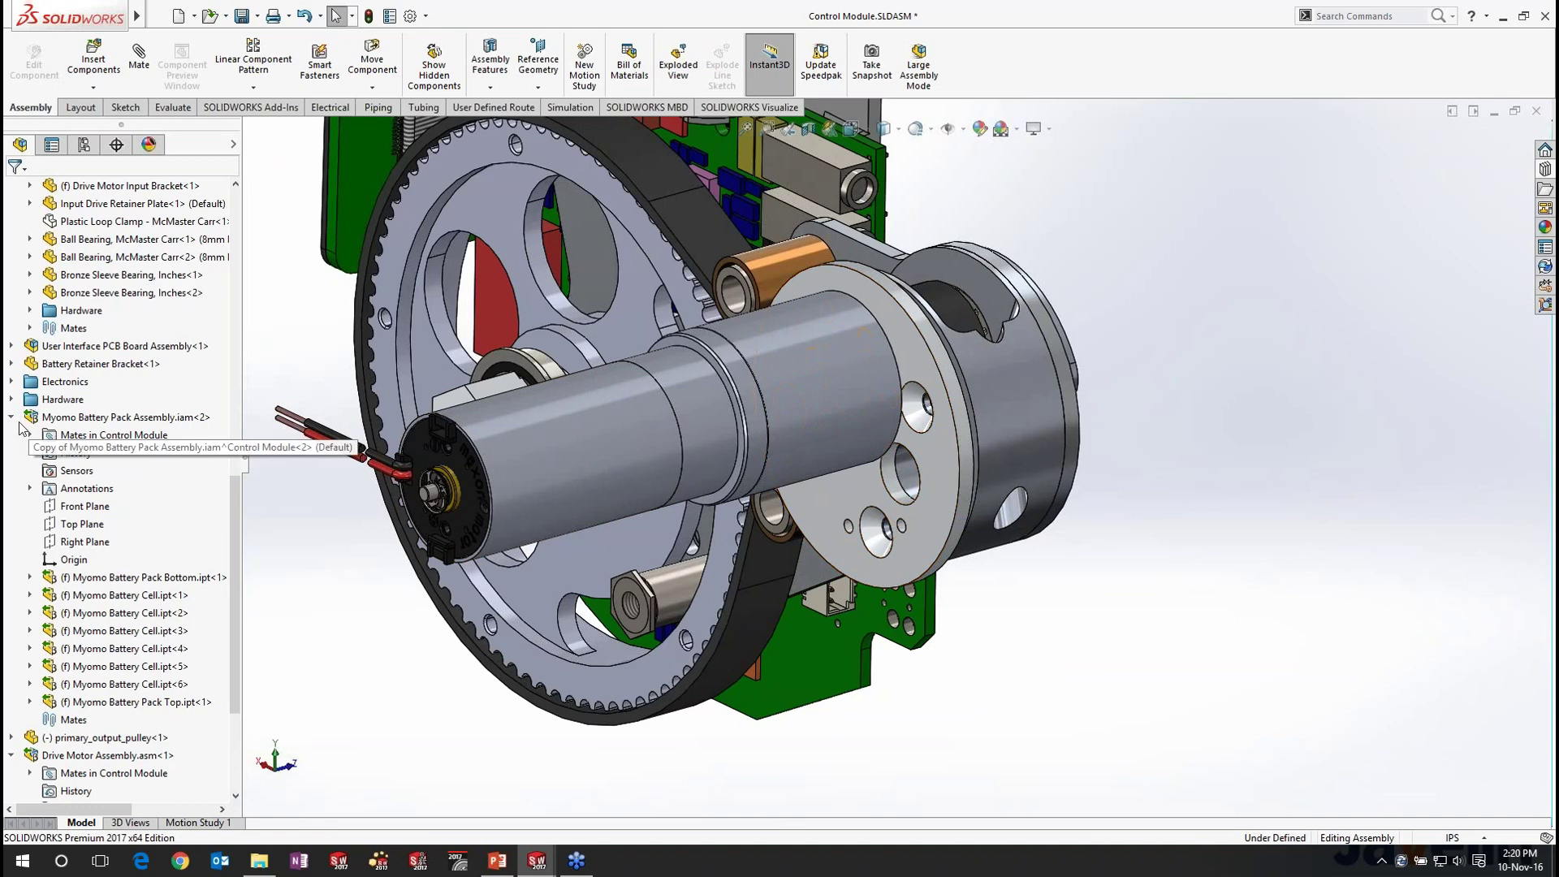
right_click(136, 420)
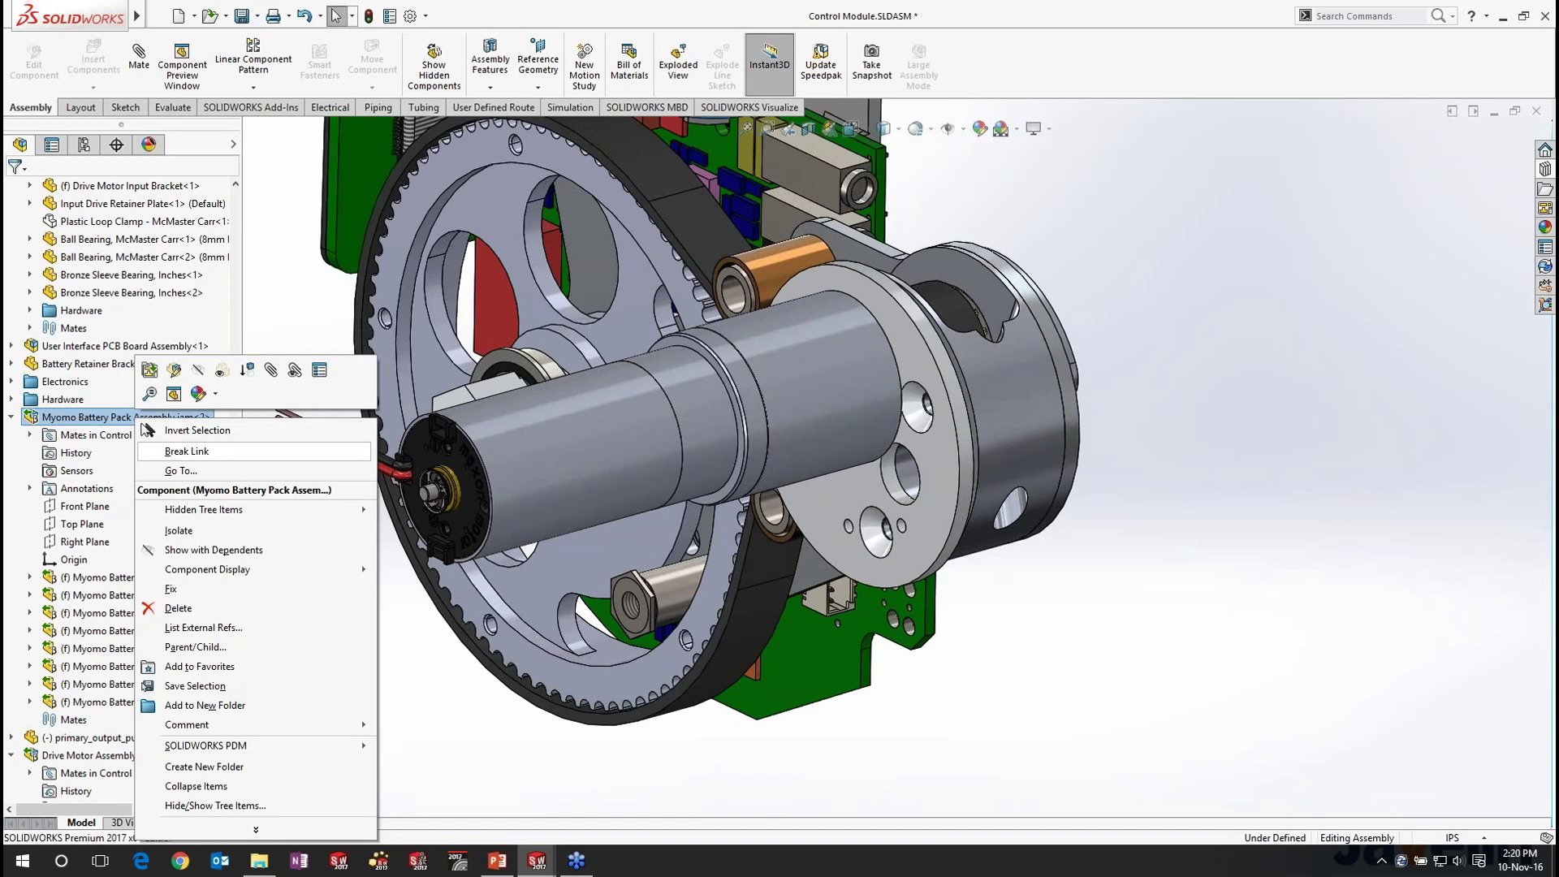
left_click(196, 453)
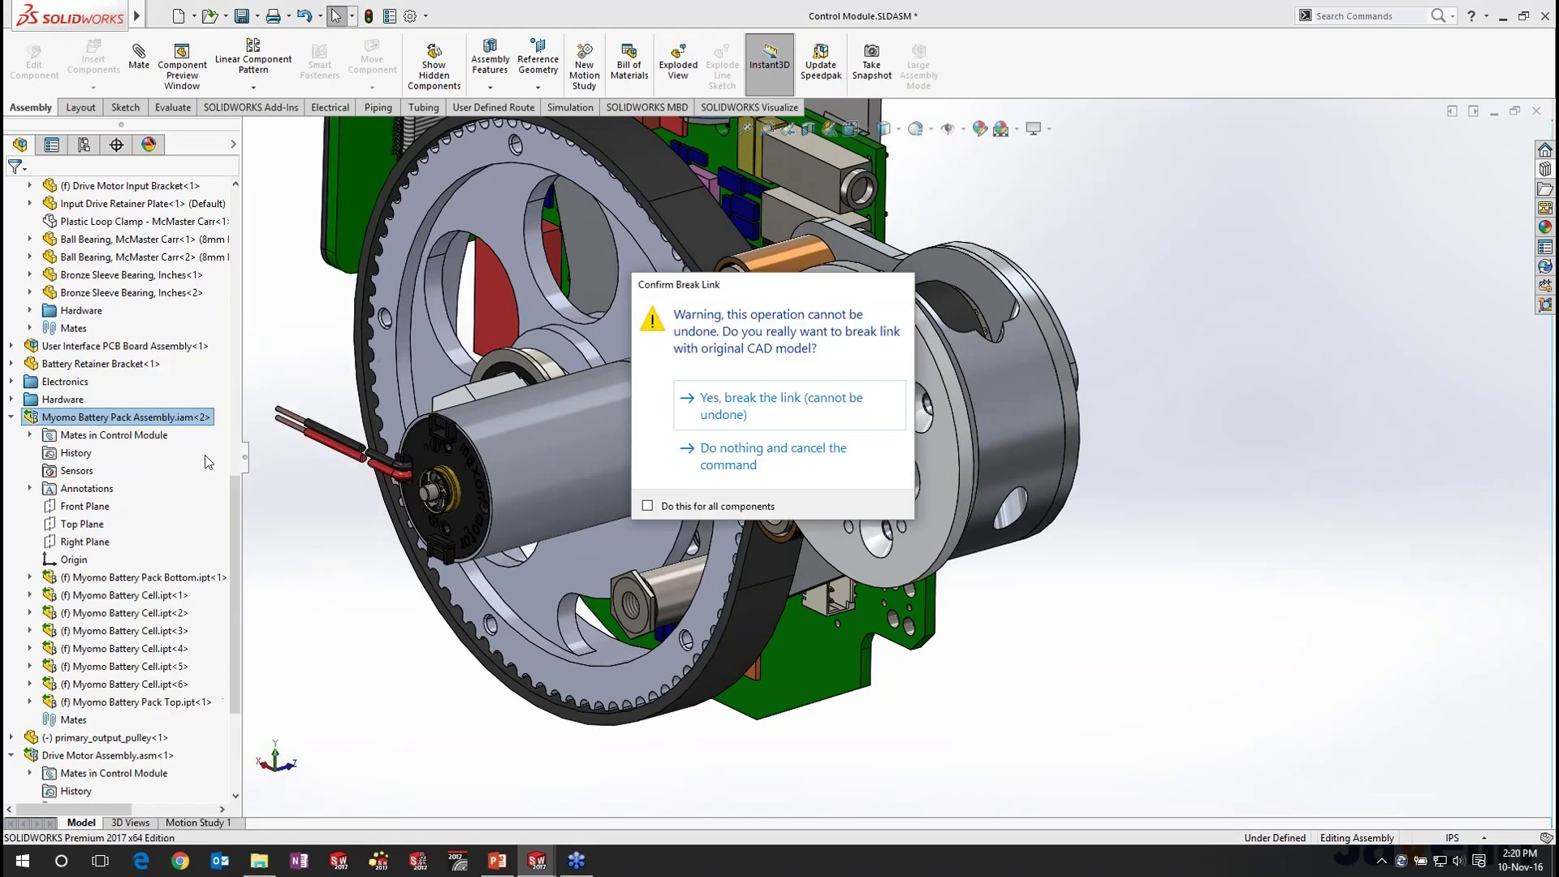
left_click(745, 414)
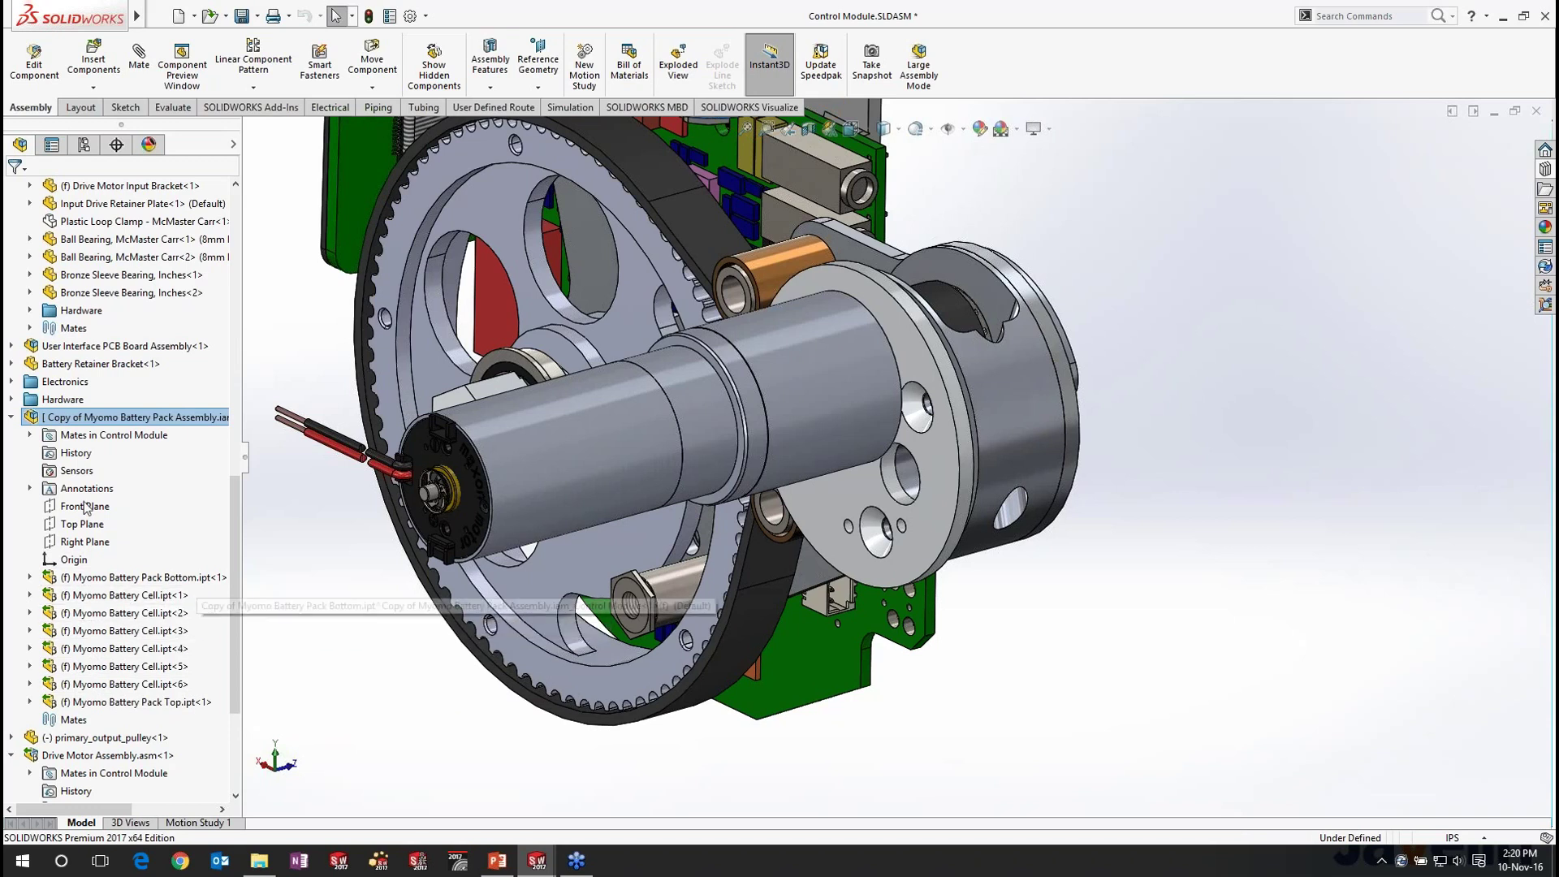
Step: Break the link between the Drive Motor Assembly.asm component and its original Solid Edge file
left_click_drag(240, 656, 236, 756)
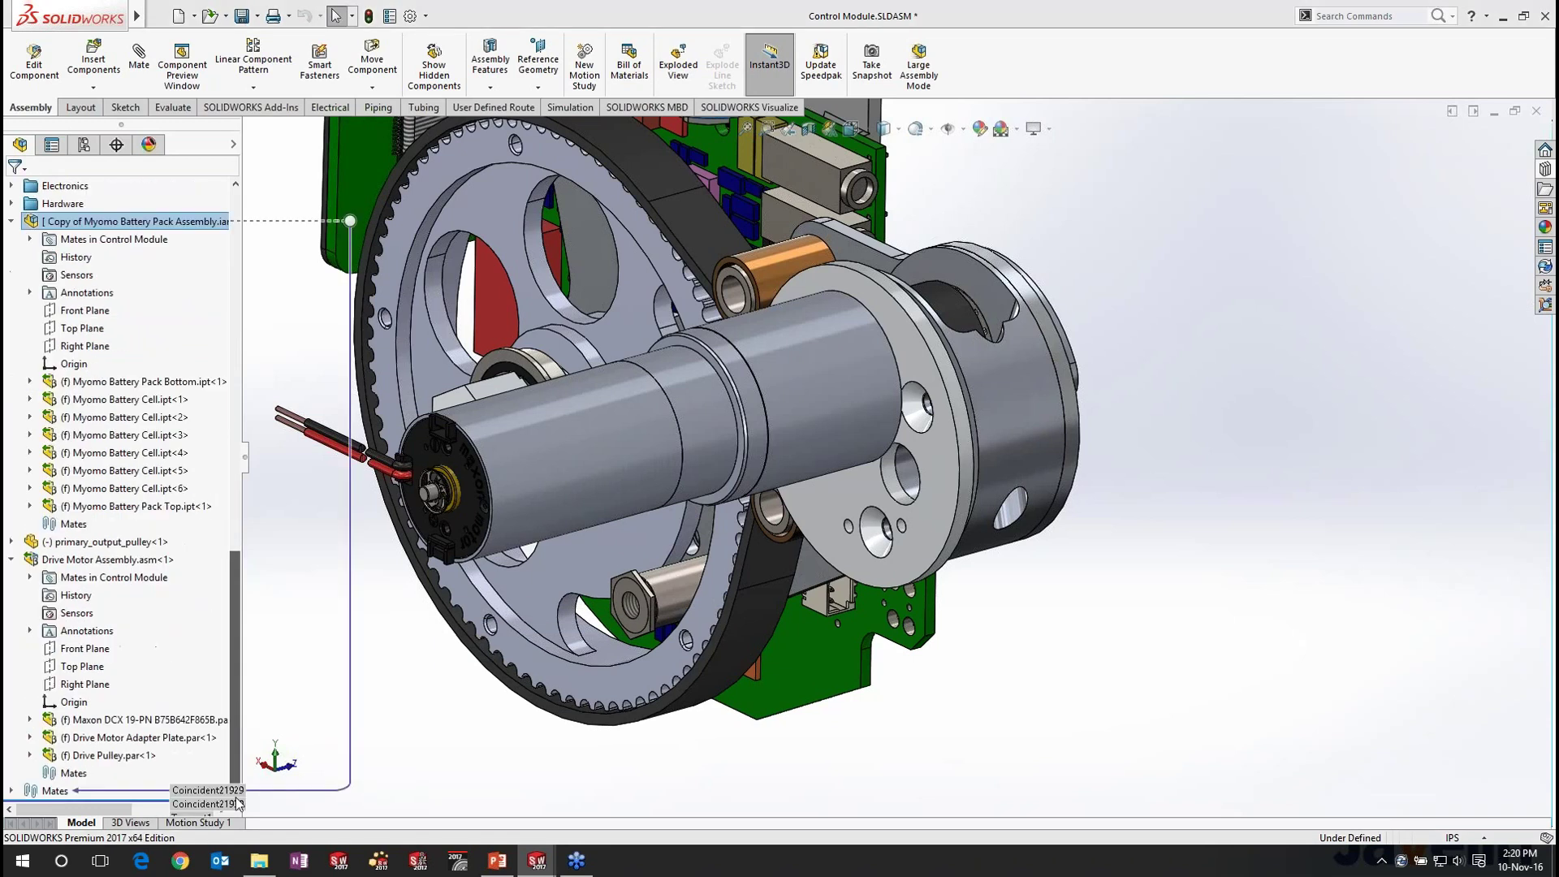
left_click(130, 560)
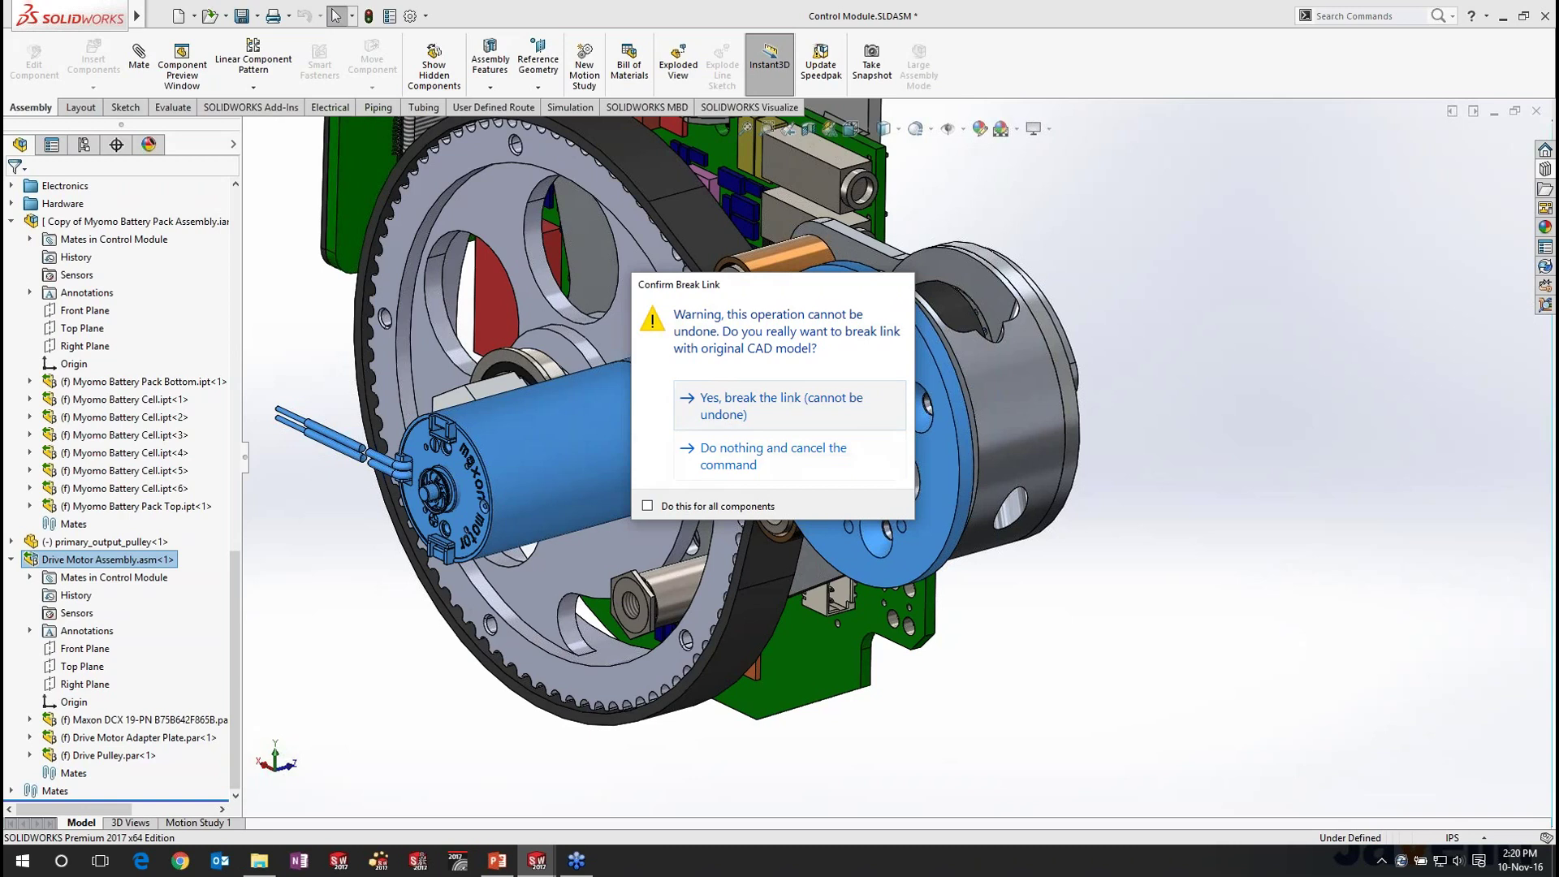
left_click(780, 405)
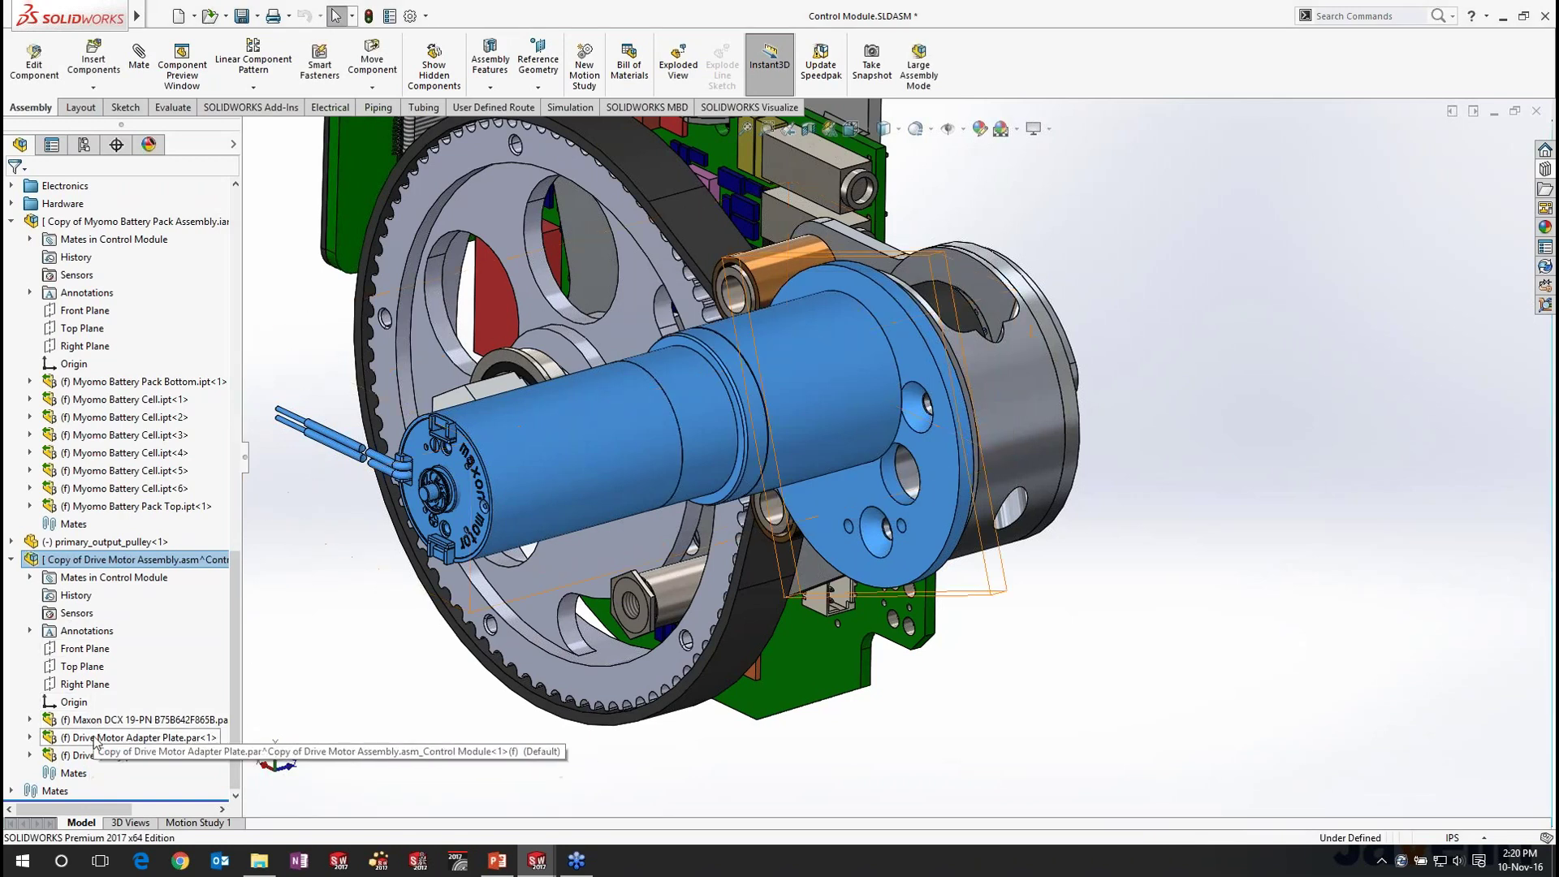
left_click(343, 717)
Step: Break the link to the original CAD model for the Drive Motor Adapter Plate.par inside the drive motor assembly
left_click(103, 738)
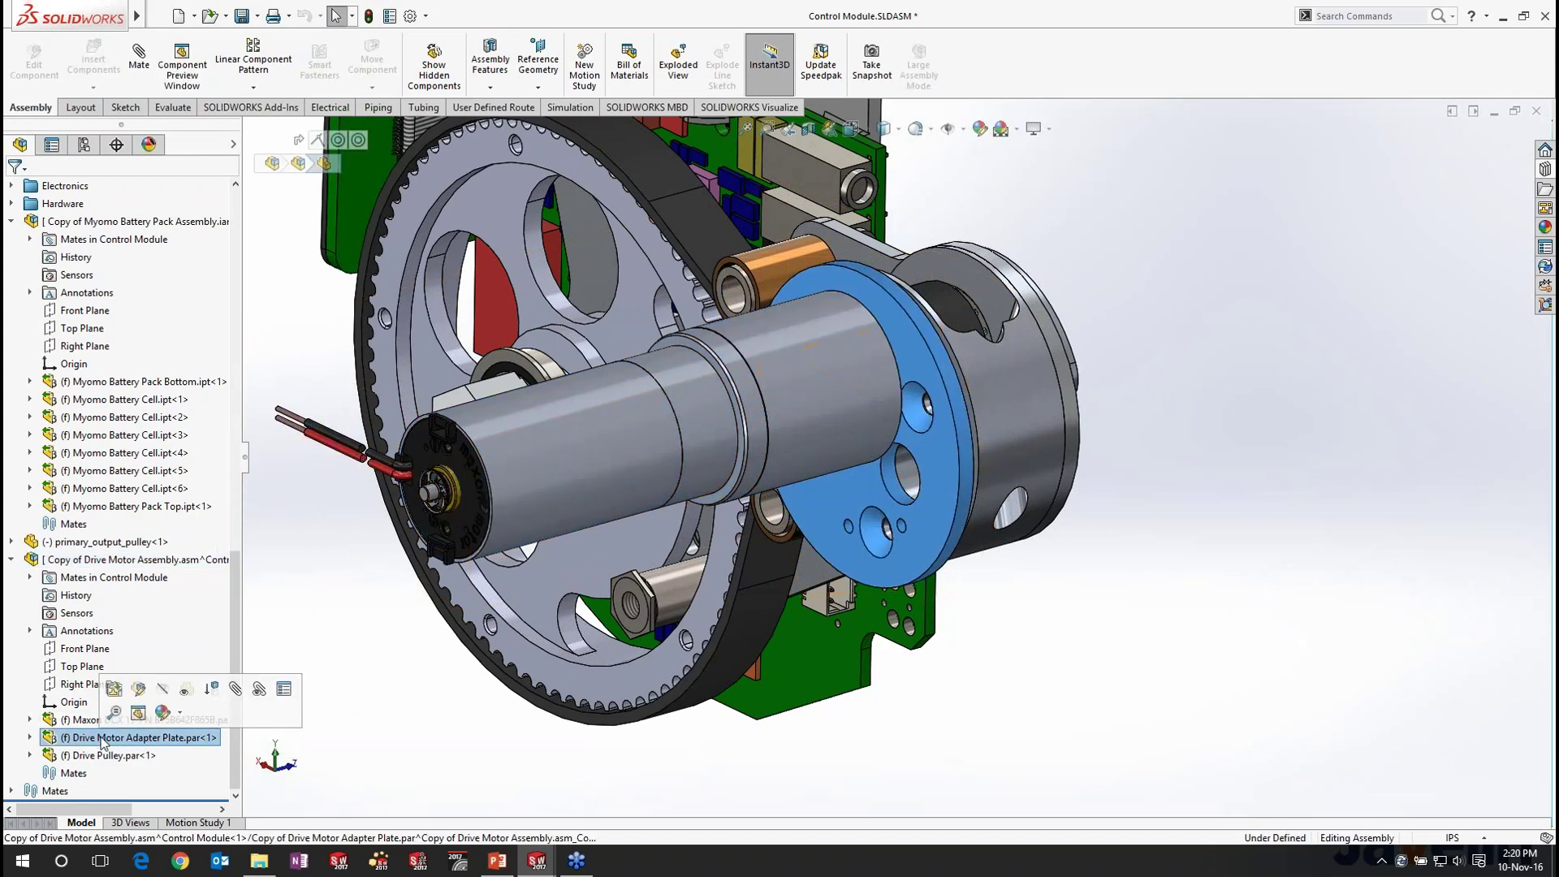
right_click(104, 739)
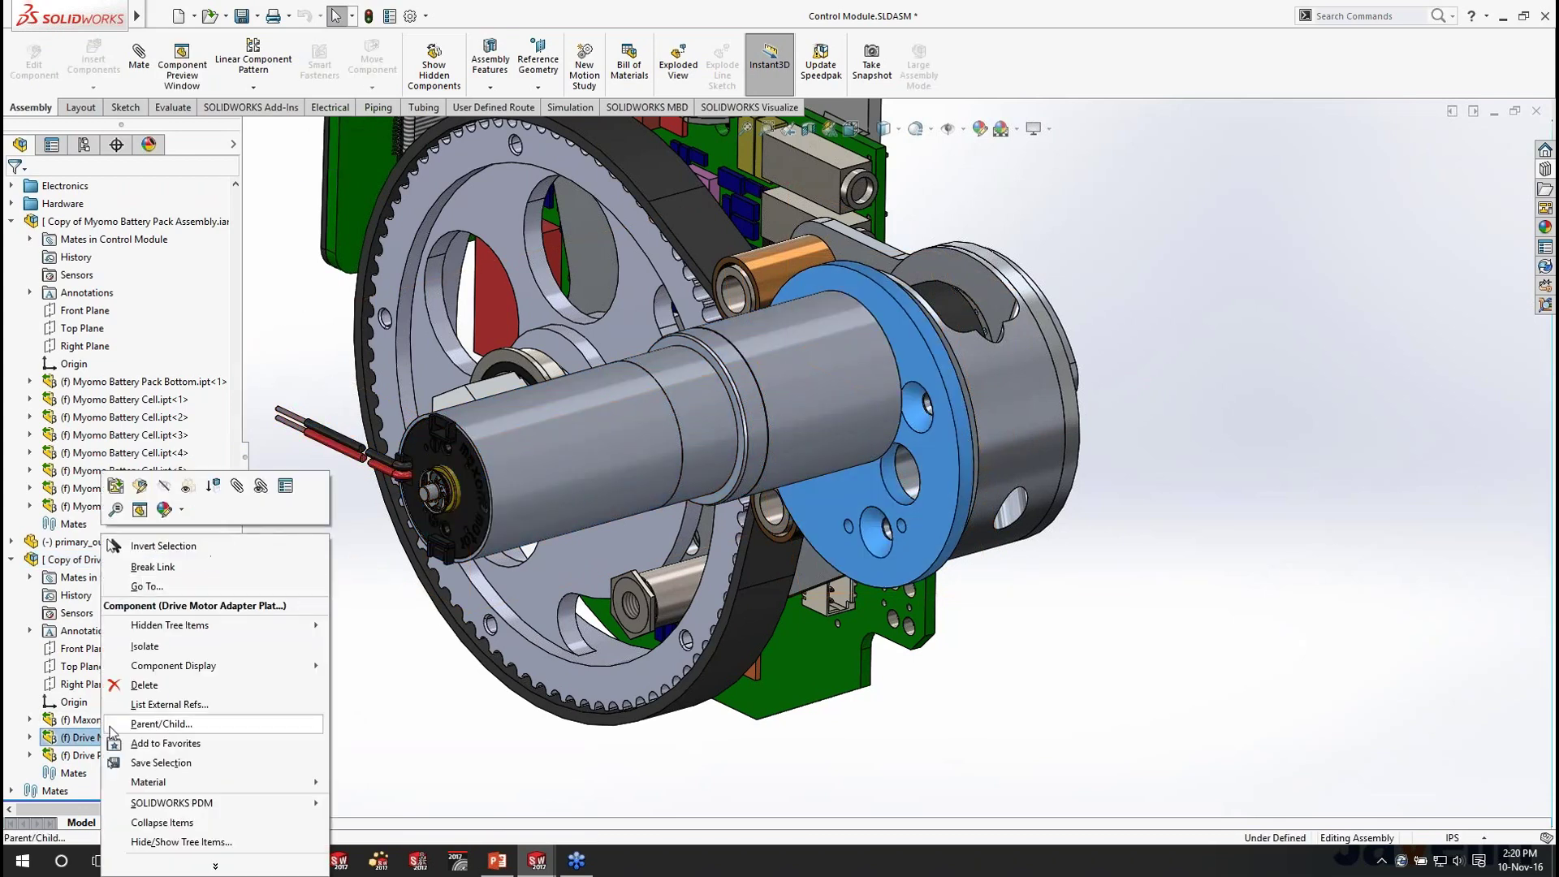
left_click(145, 568)
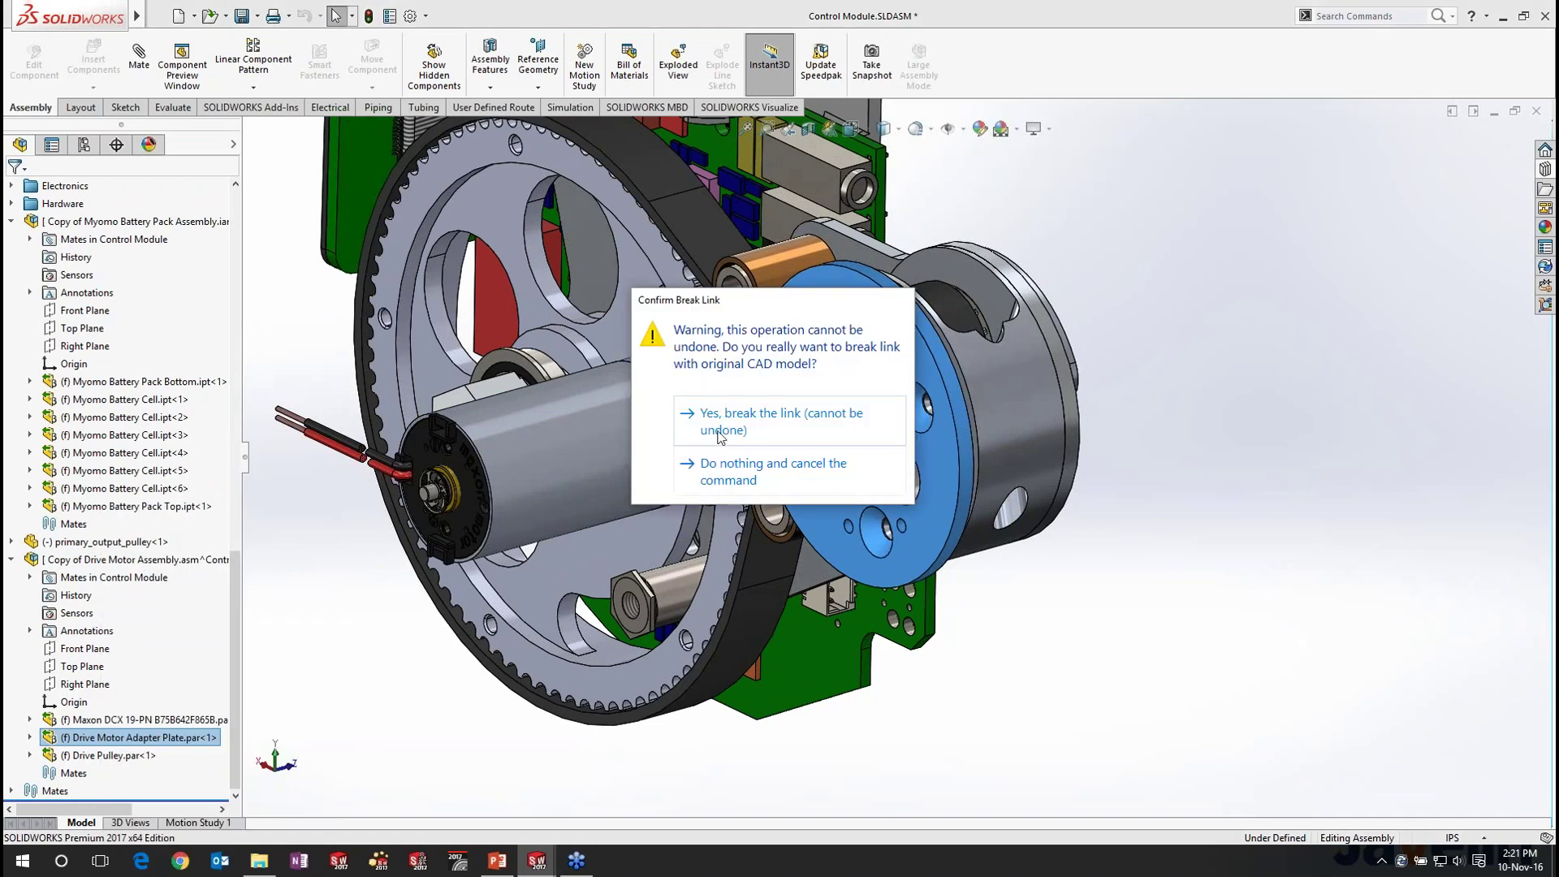
left_click(720, 426)
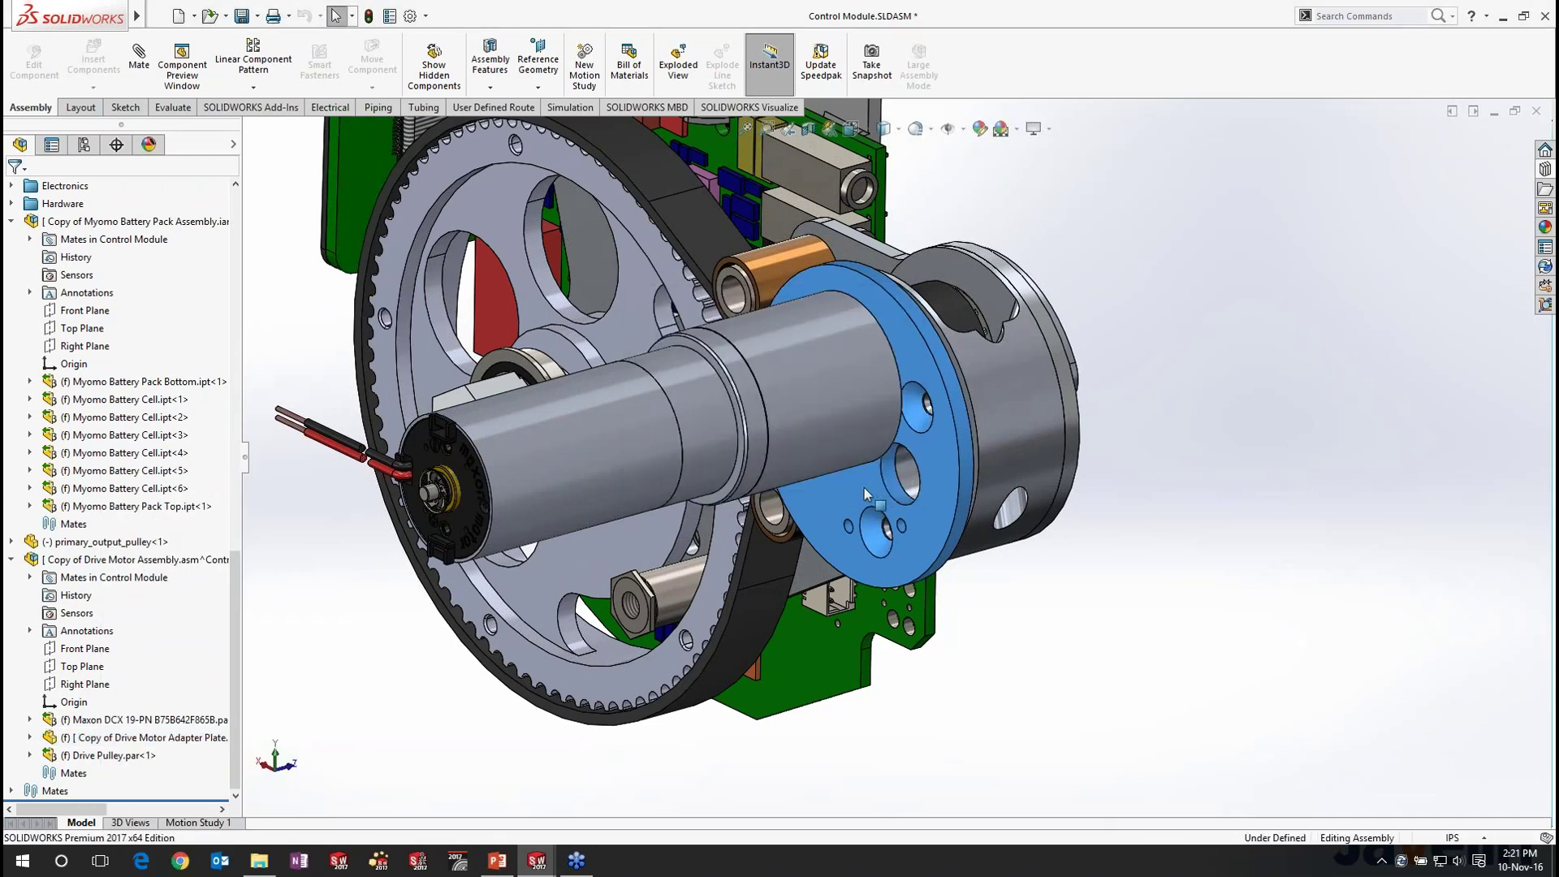
Step: Compare the feature trees of the still-linked Maxon motor part and the unlinked Drive Motor Adapter Plate
left_click(885, 455)
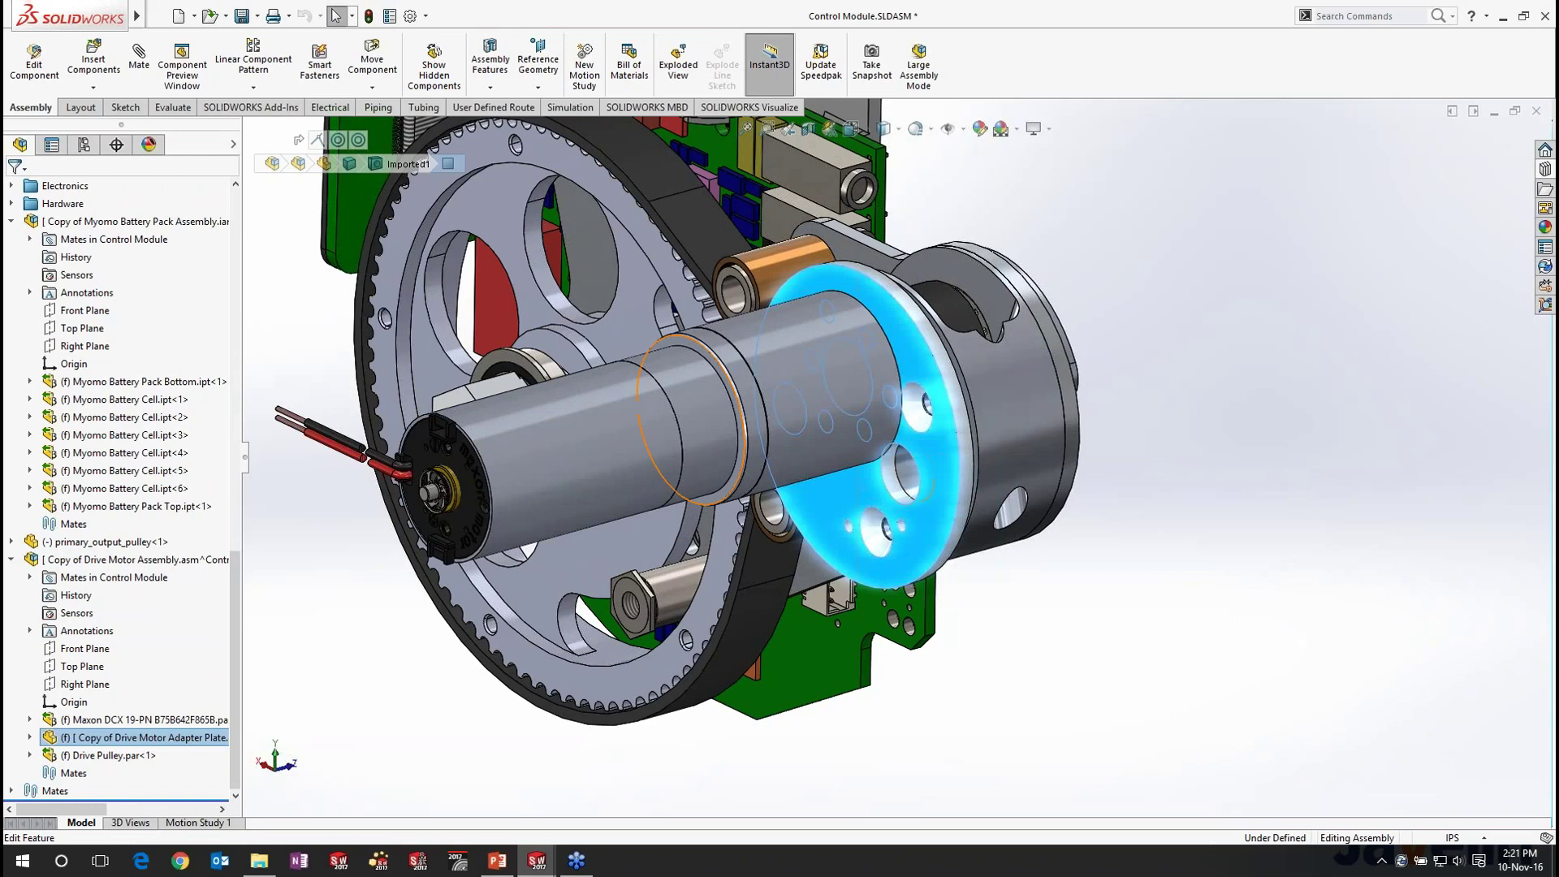
left_click(31, 721)
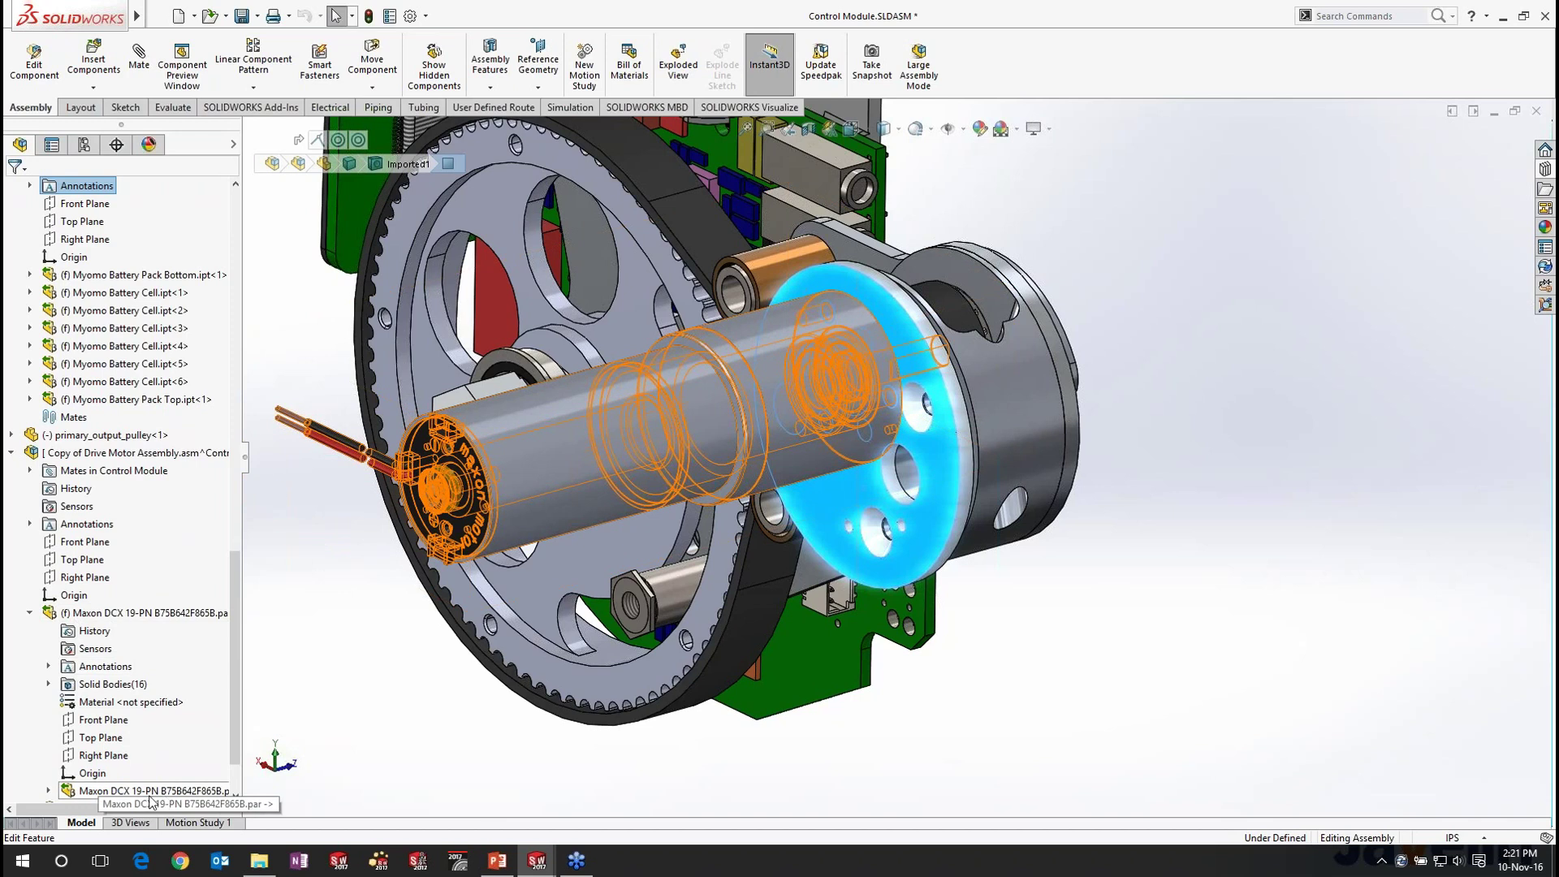
left_click(30, 612)
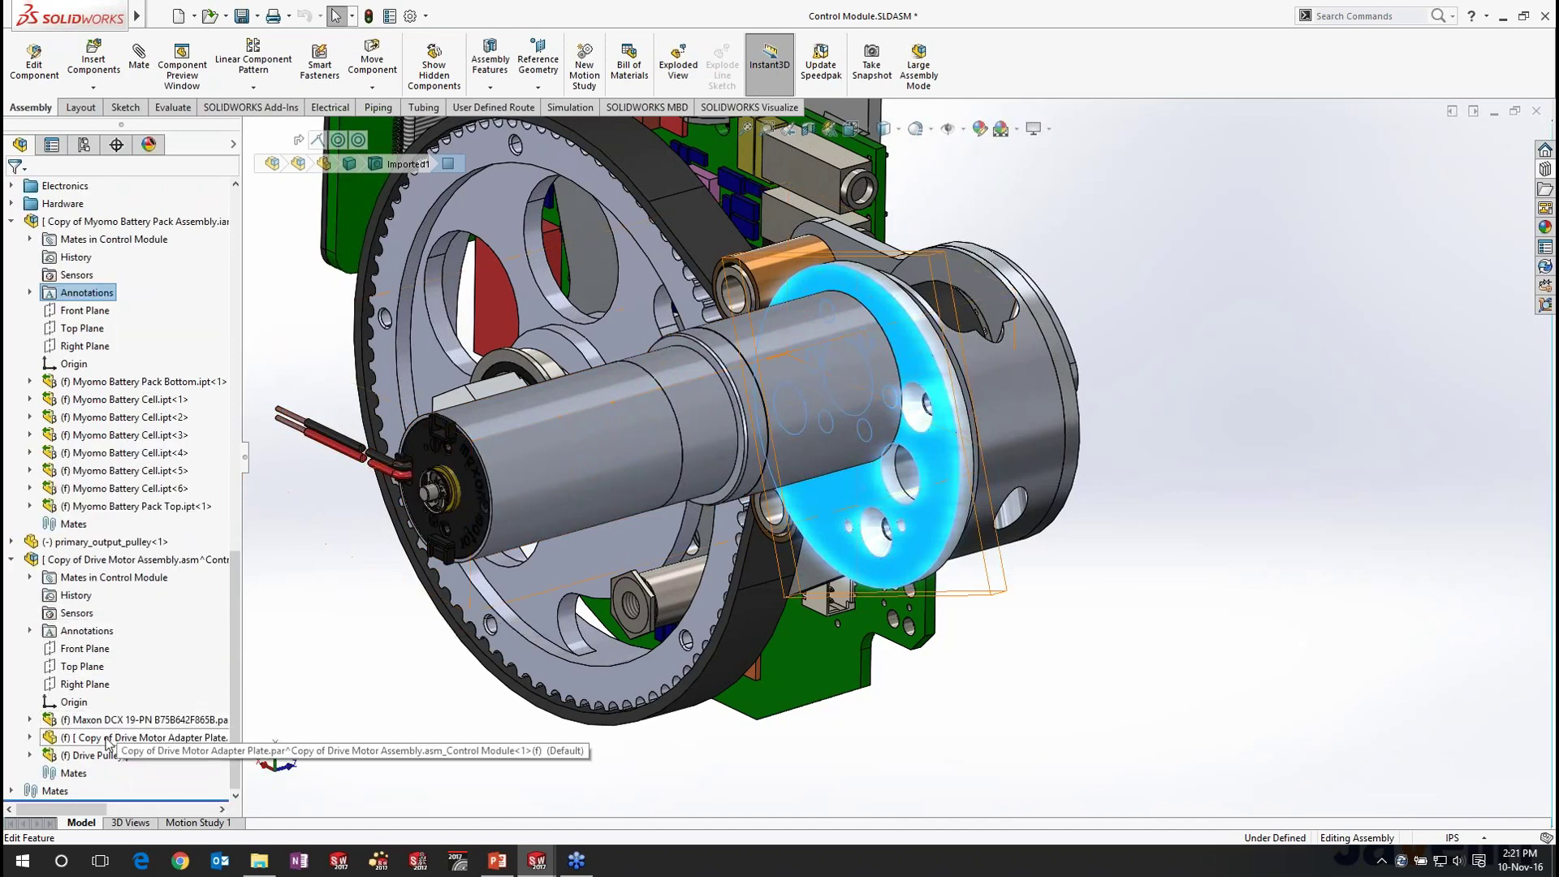
left_click(31, 737)
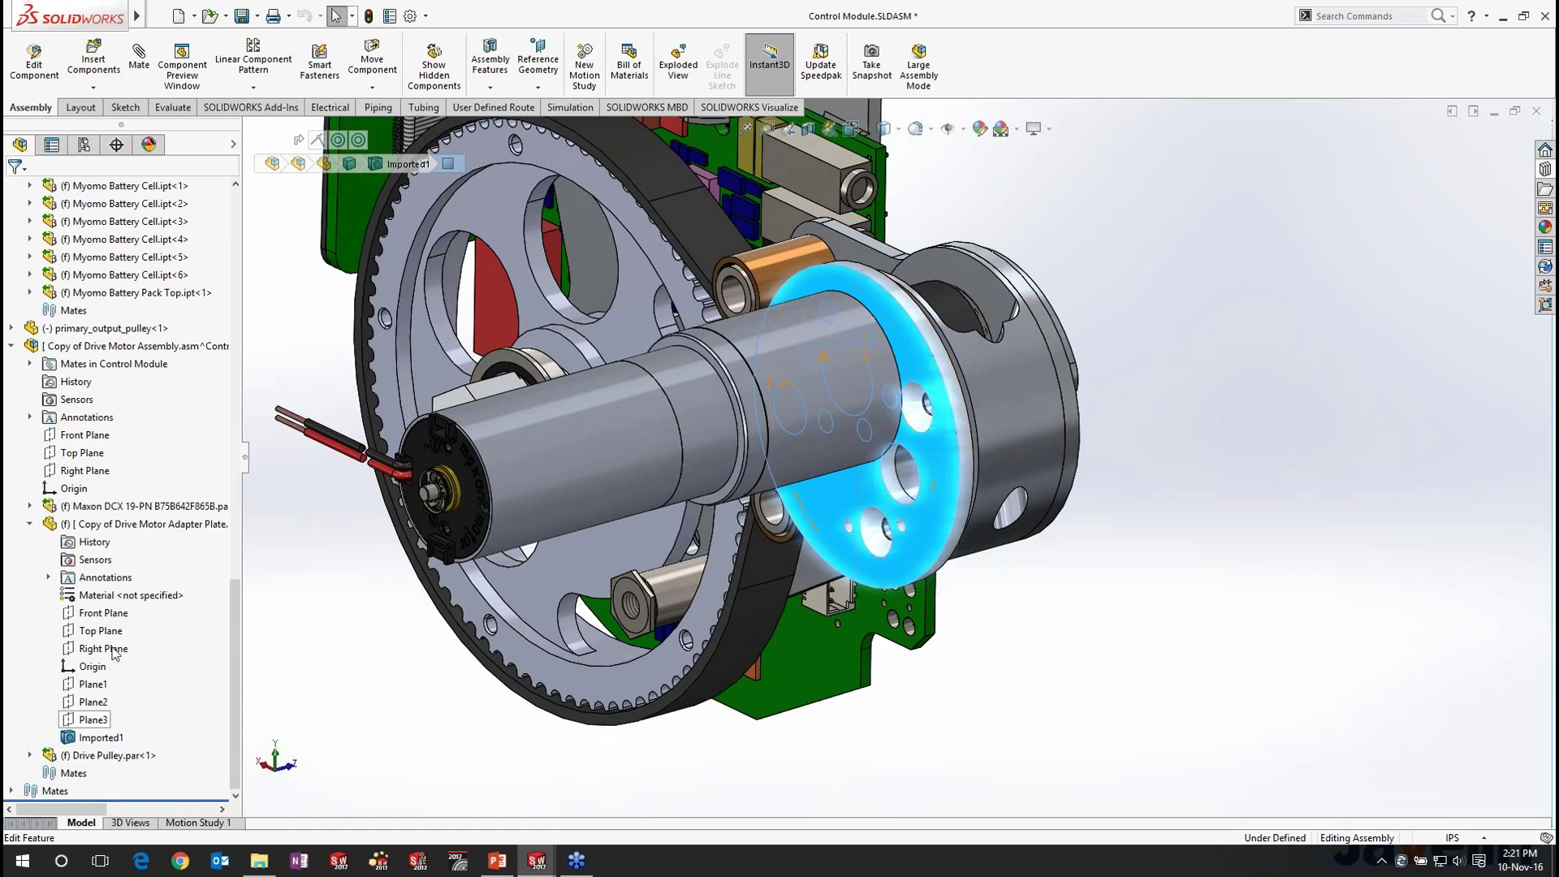
Step: Open the unlinked Drive Motor Adapter Plate in its own window, declining automatic feature recognition
left_click(120, 526)
left_click(133, 479)
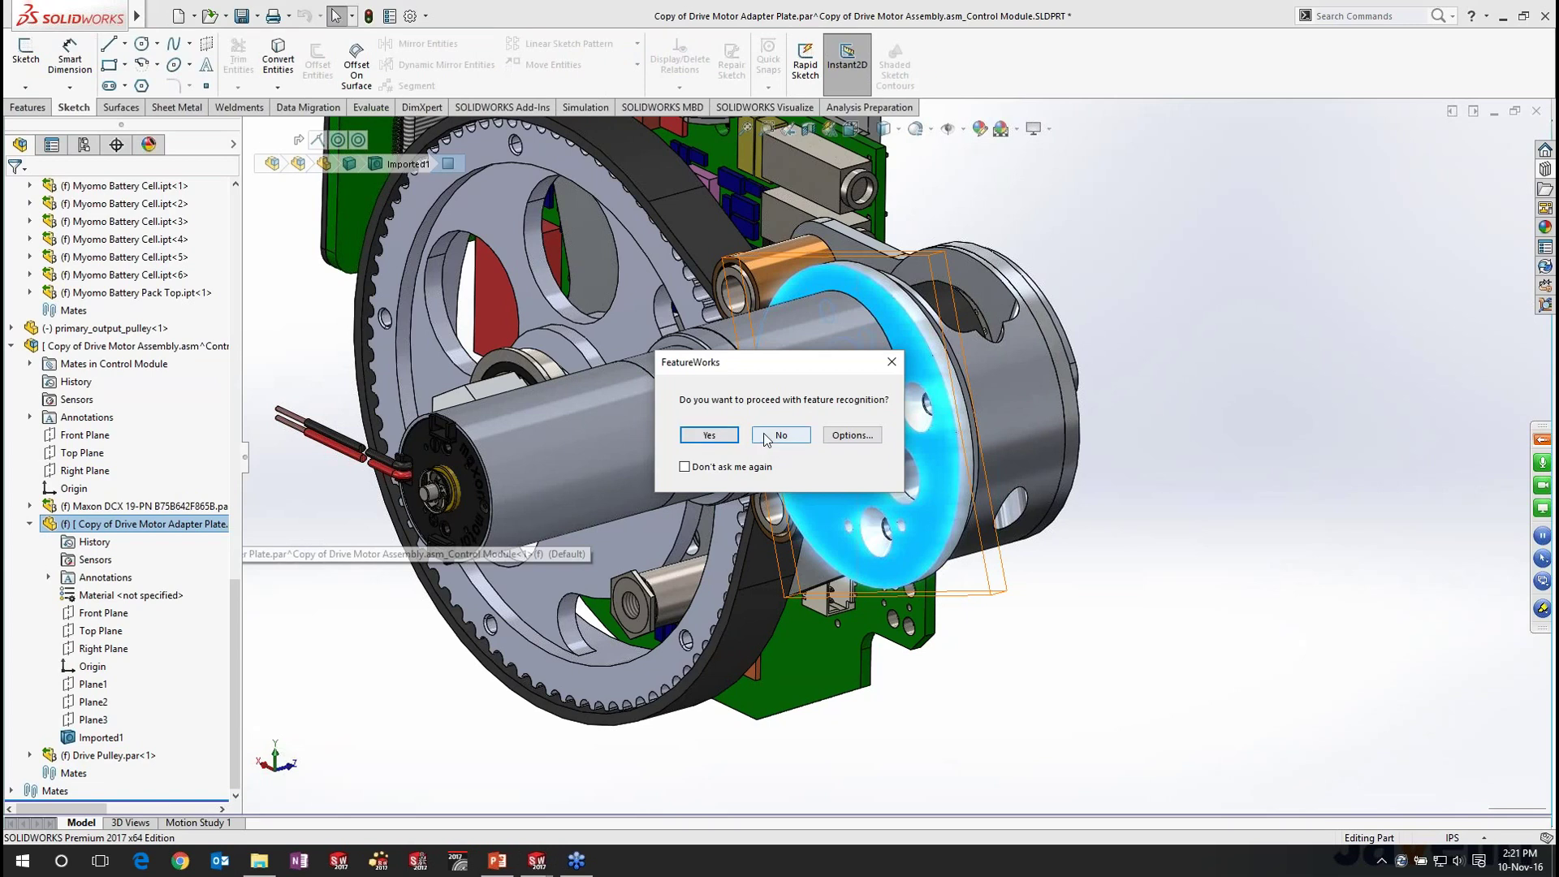
left_click(765, 437)
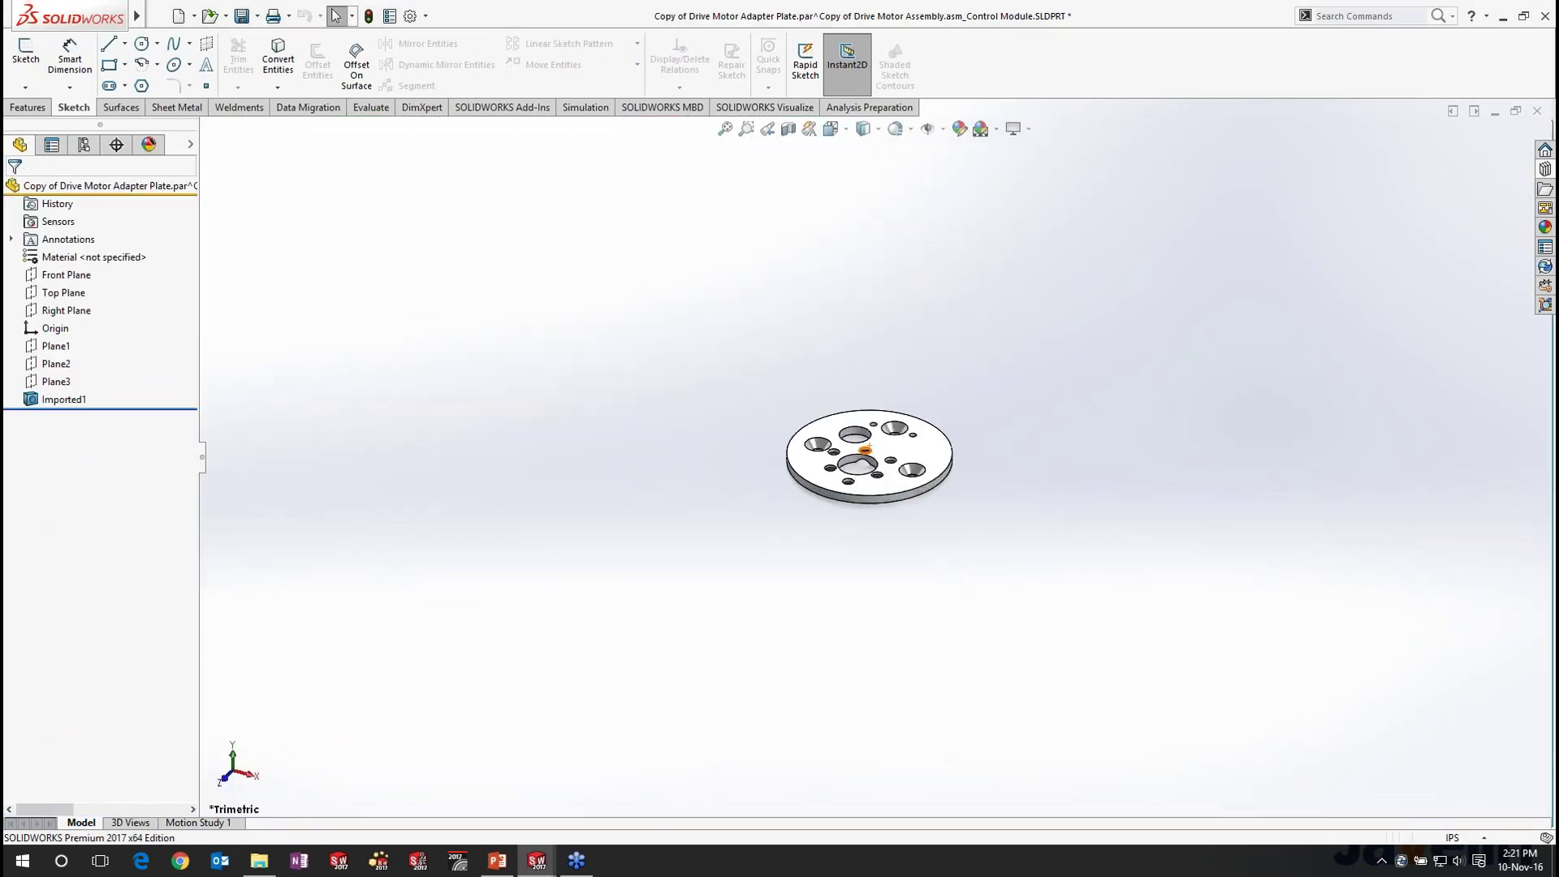
Step: Convert the plain through hole beside the adapter plate's central bore from imported geometry into an editable hole feature
scroll(869, 446, "down", 6)
middle_click_drag(870, 461, 838, 502)
left_click(826, 394)
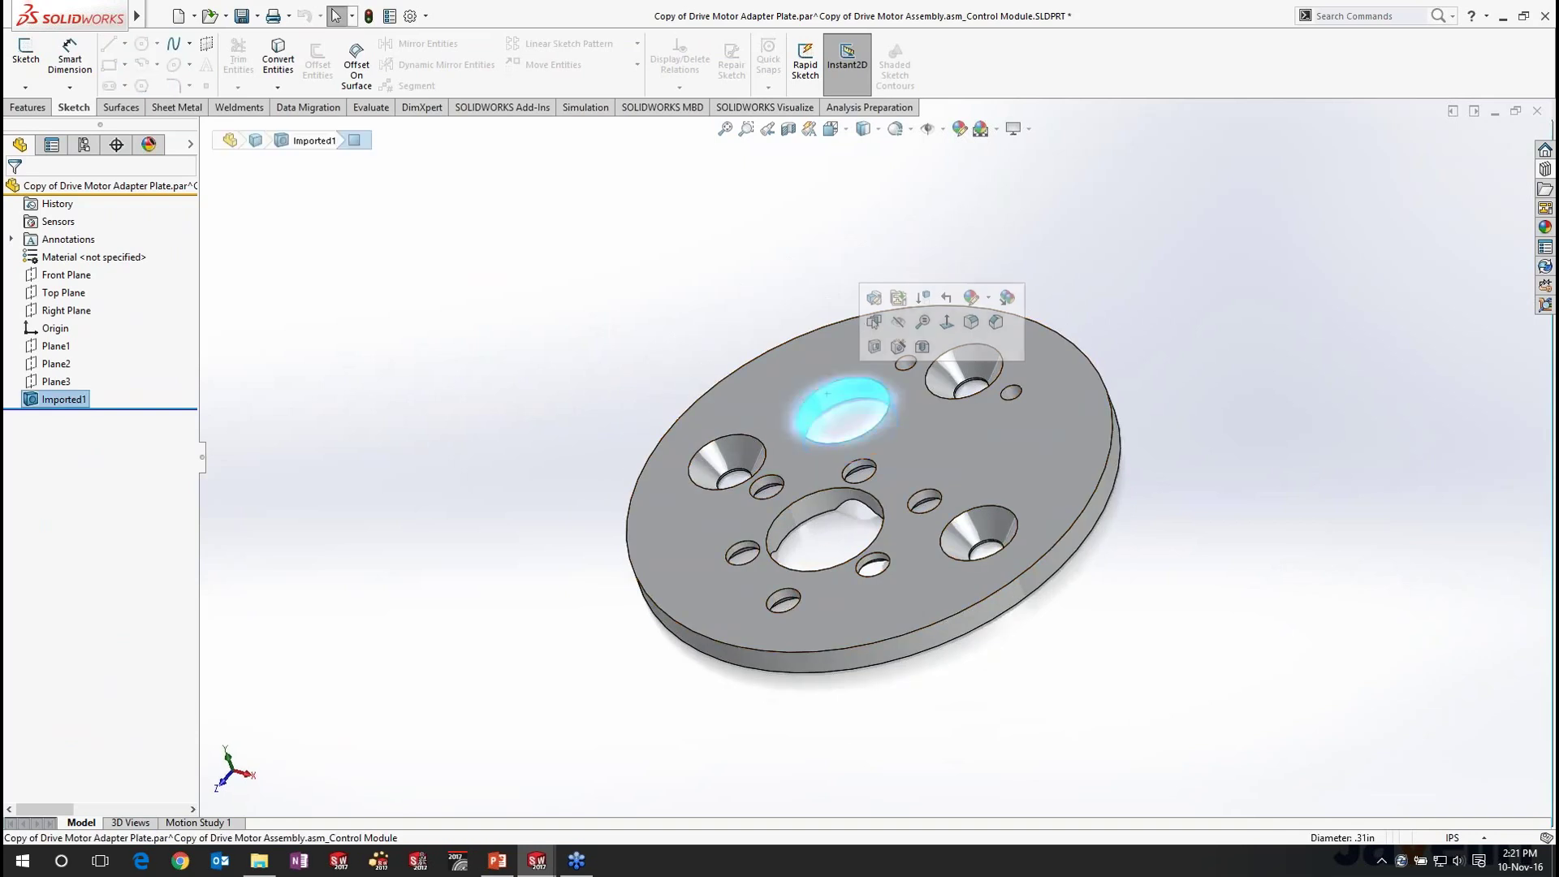
left_click(874, 298)
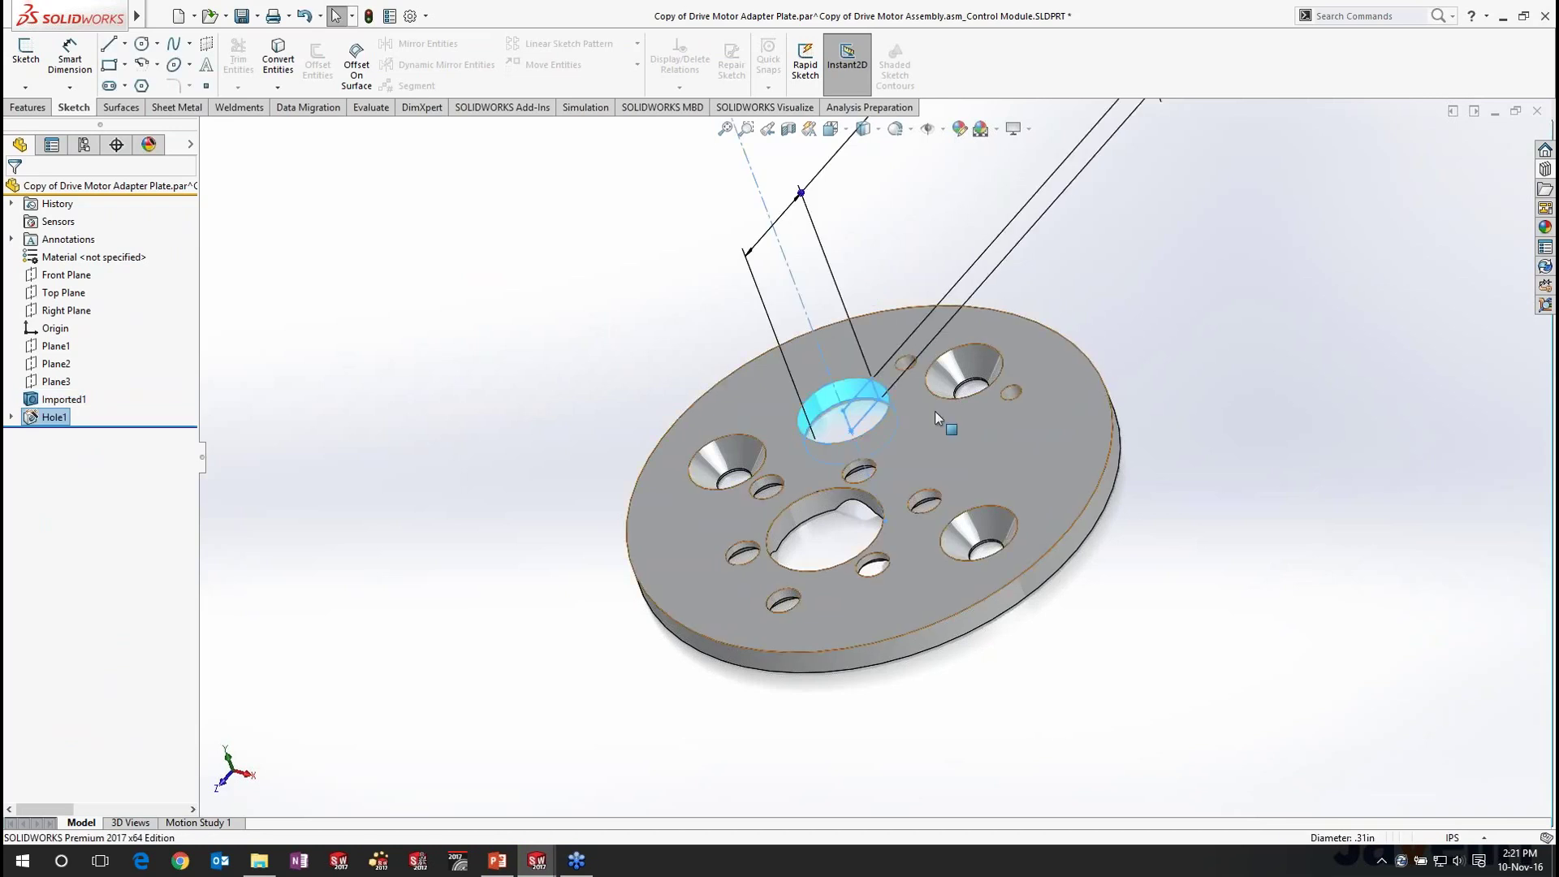
scroll(934, 411, "up", 4)
middle_click_drag(945, 392, 959, 431)
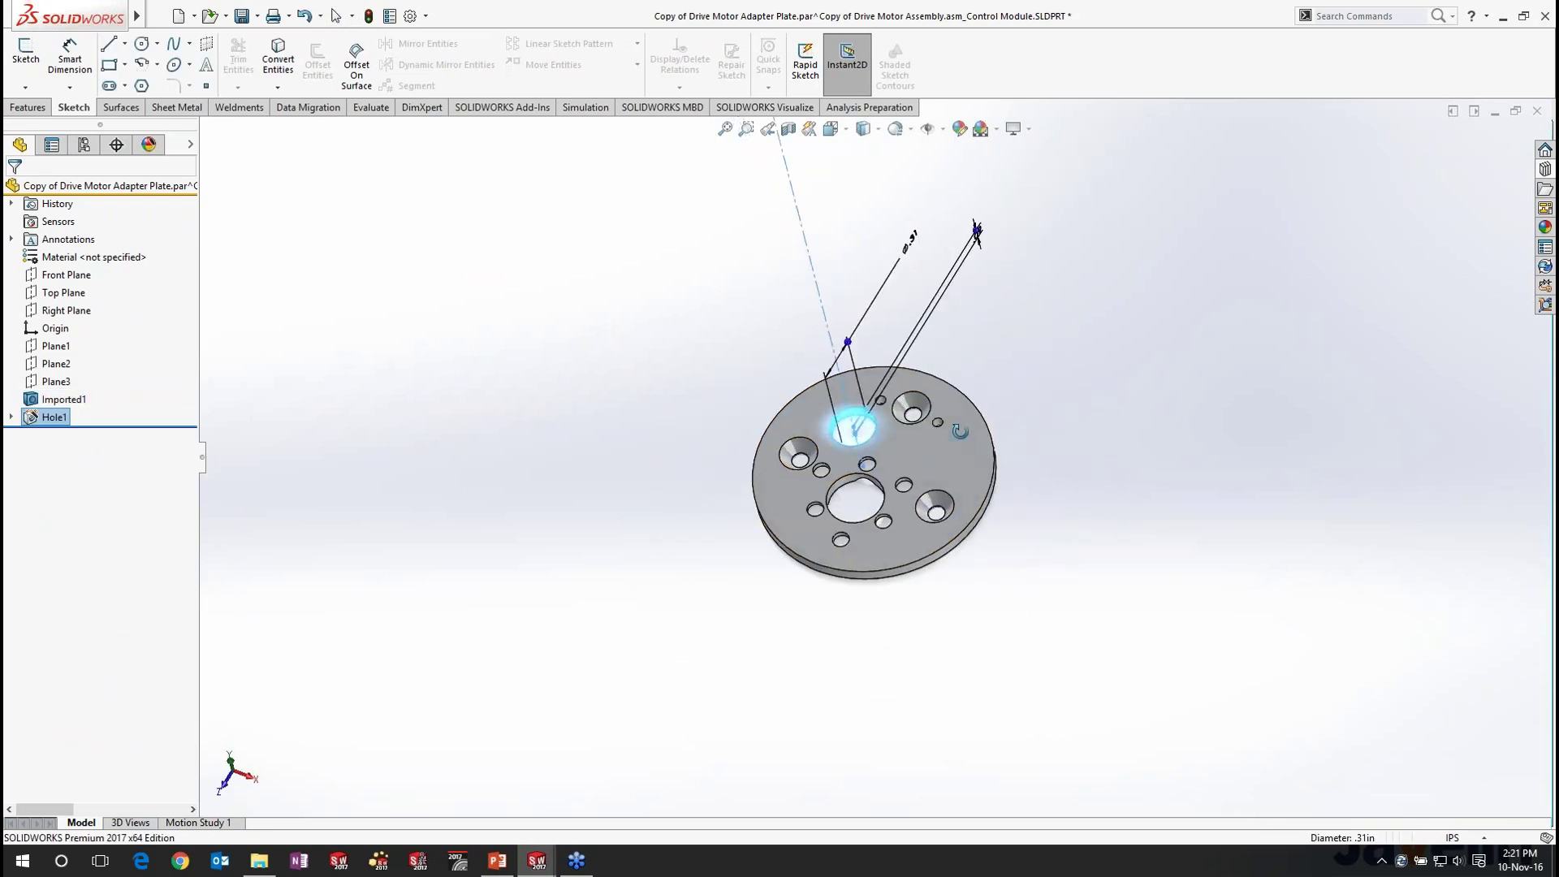
Step: Close the adapter plate part with its changes saved, returning to the Control Module assembly
left_click(615, 416)
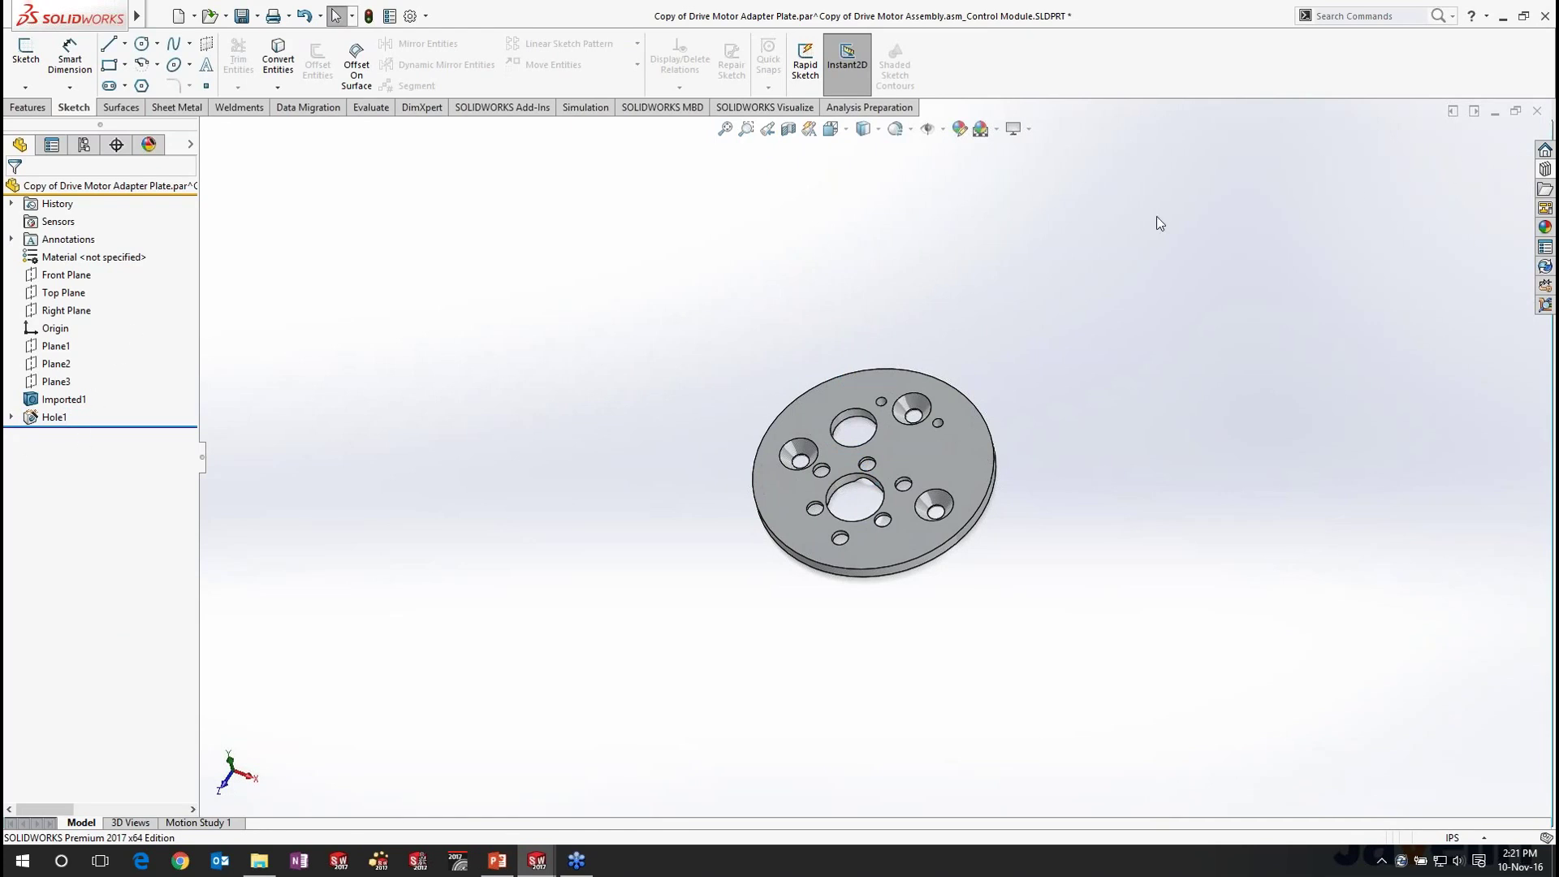
left_click(1536, 113)
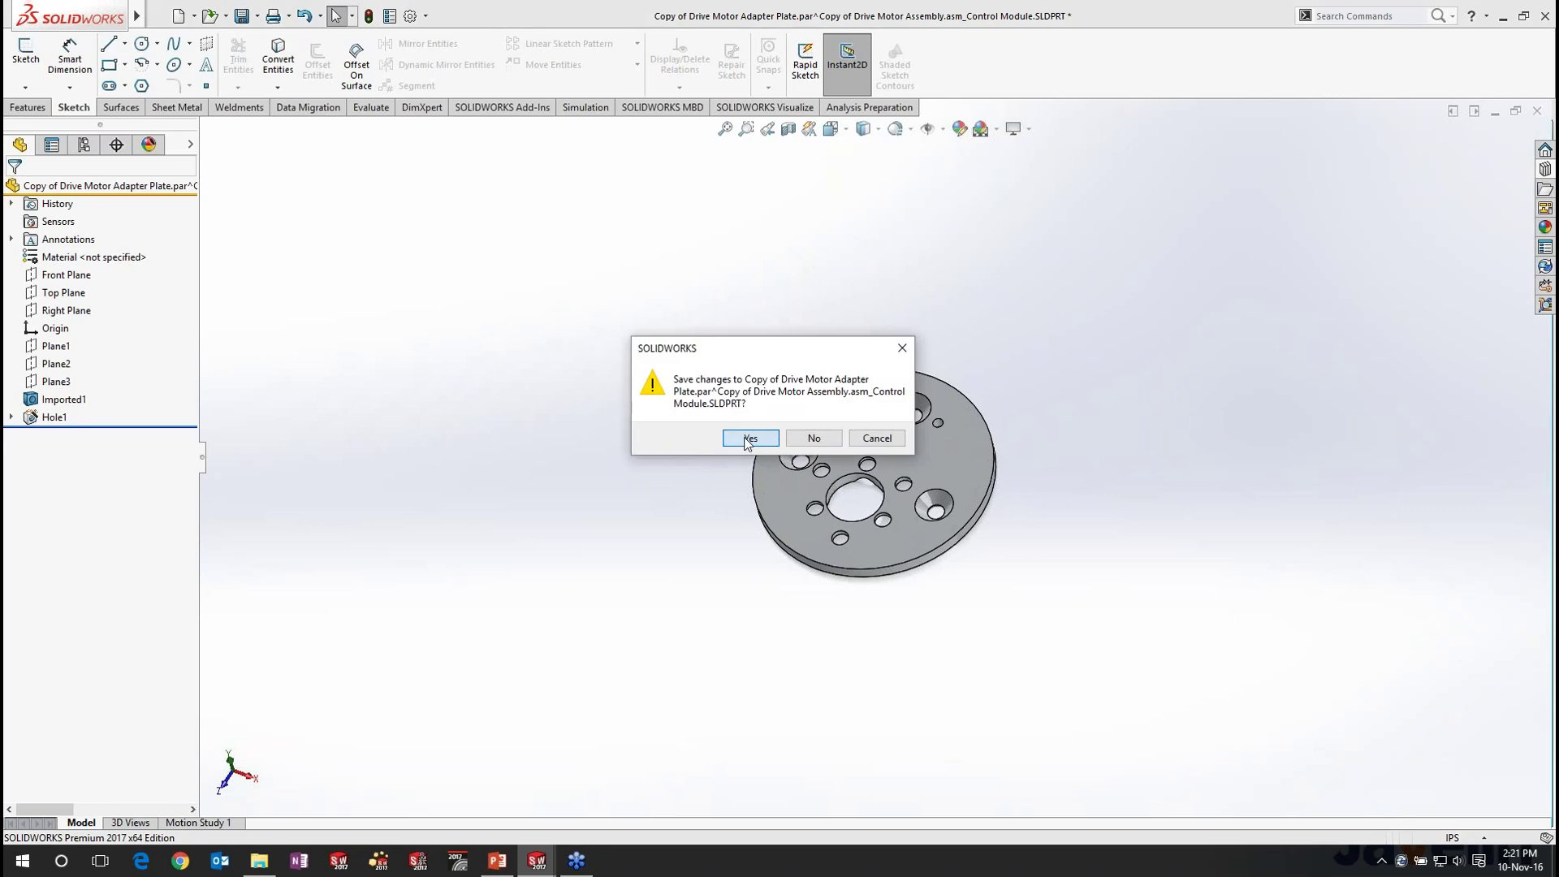
left_click(748, 439)
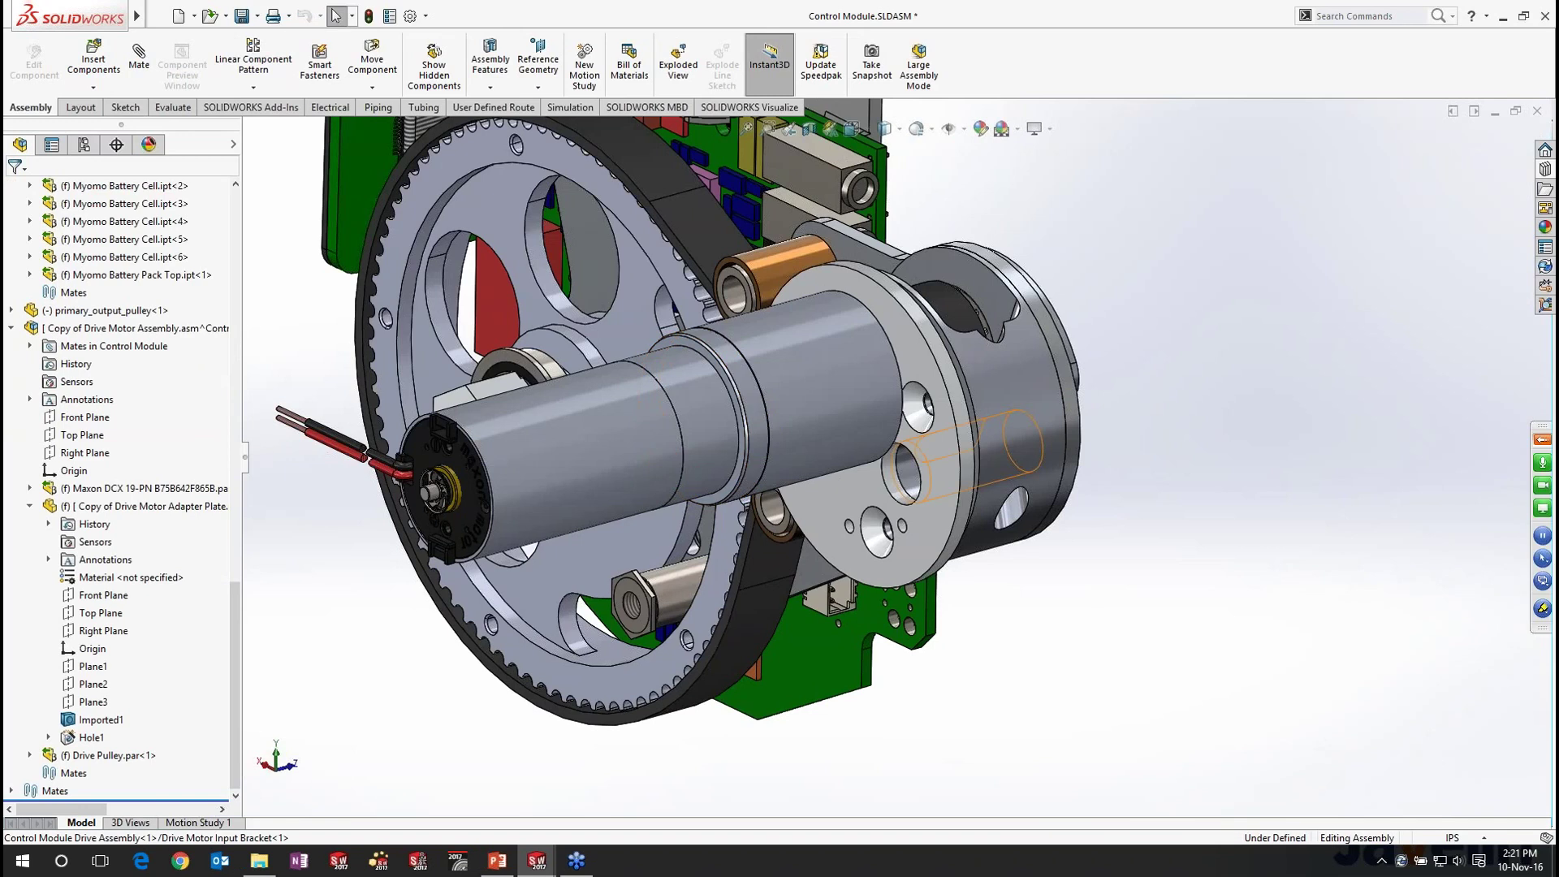
Step: Edit the Drive Motor Adapter Plate within the assembly and open the position sketch (Sketch2) of its Hole1 feature
mouse_move(910, 485)
middle_mouse_down()
mouse_move(991, 501)
mouse_move(886, 497)
middle_mouse_up()
scroll(887, 497, "down", 4)
left_click(890, 492)
left_click(966, 365)
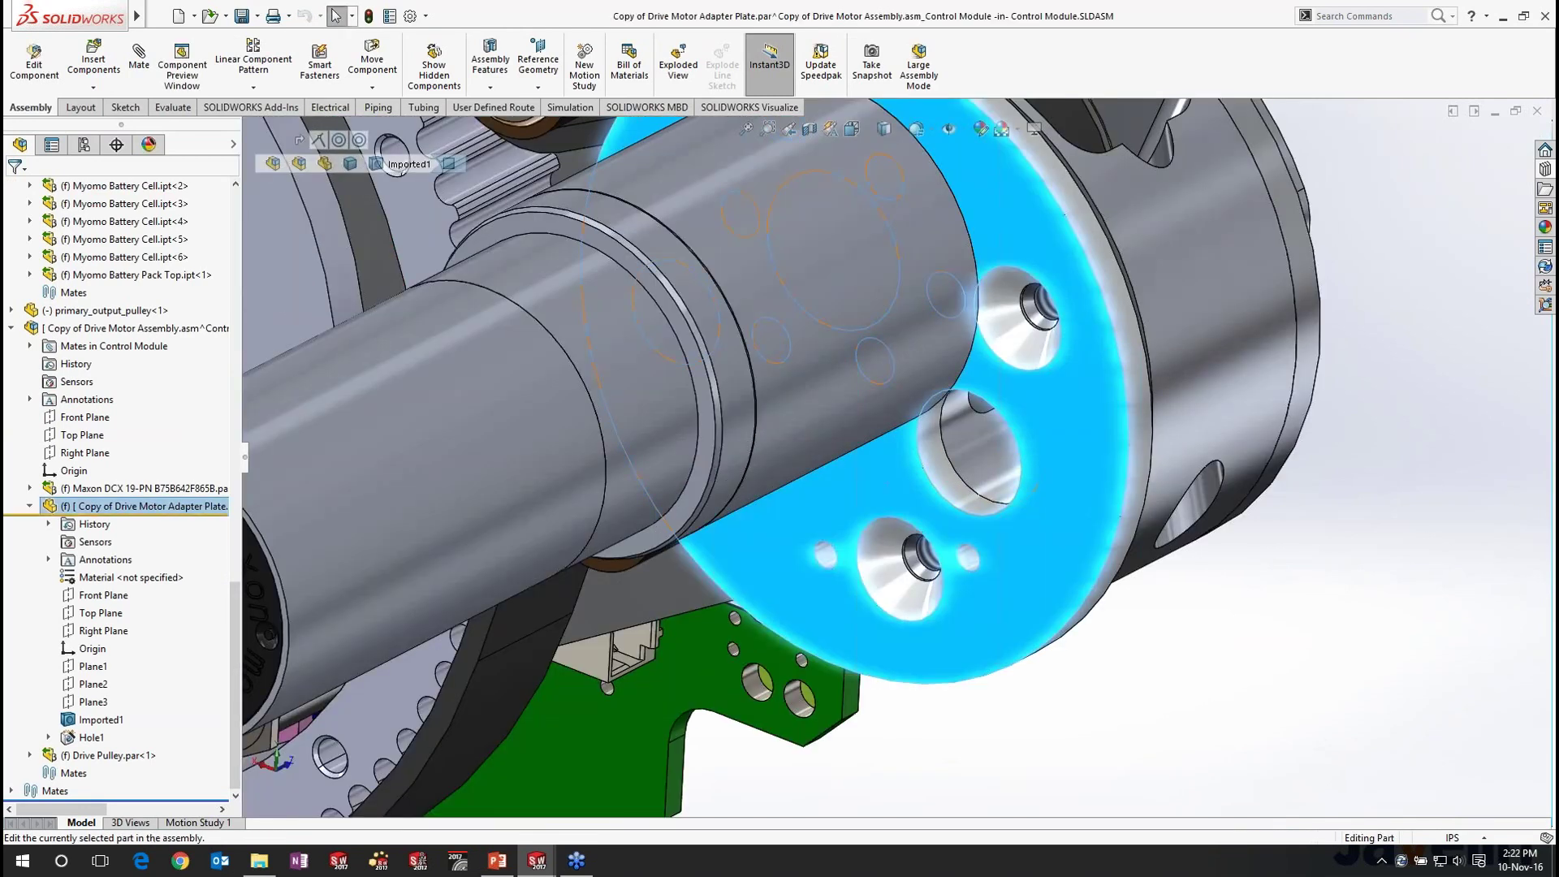
left_click(934, 466)
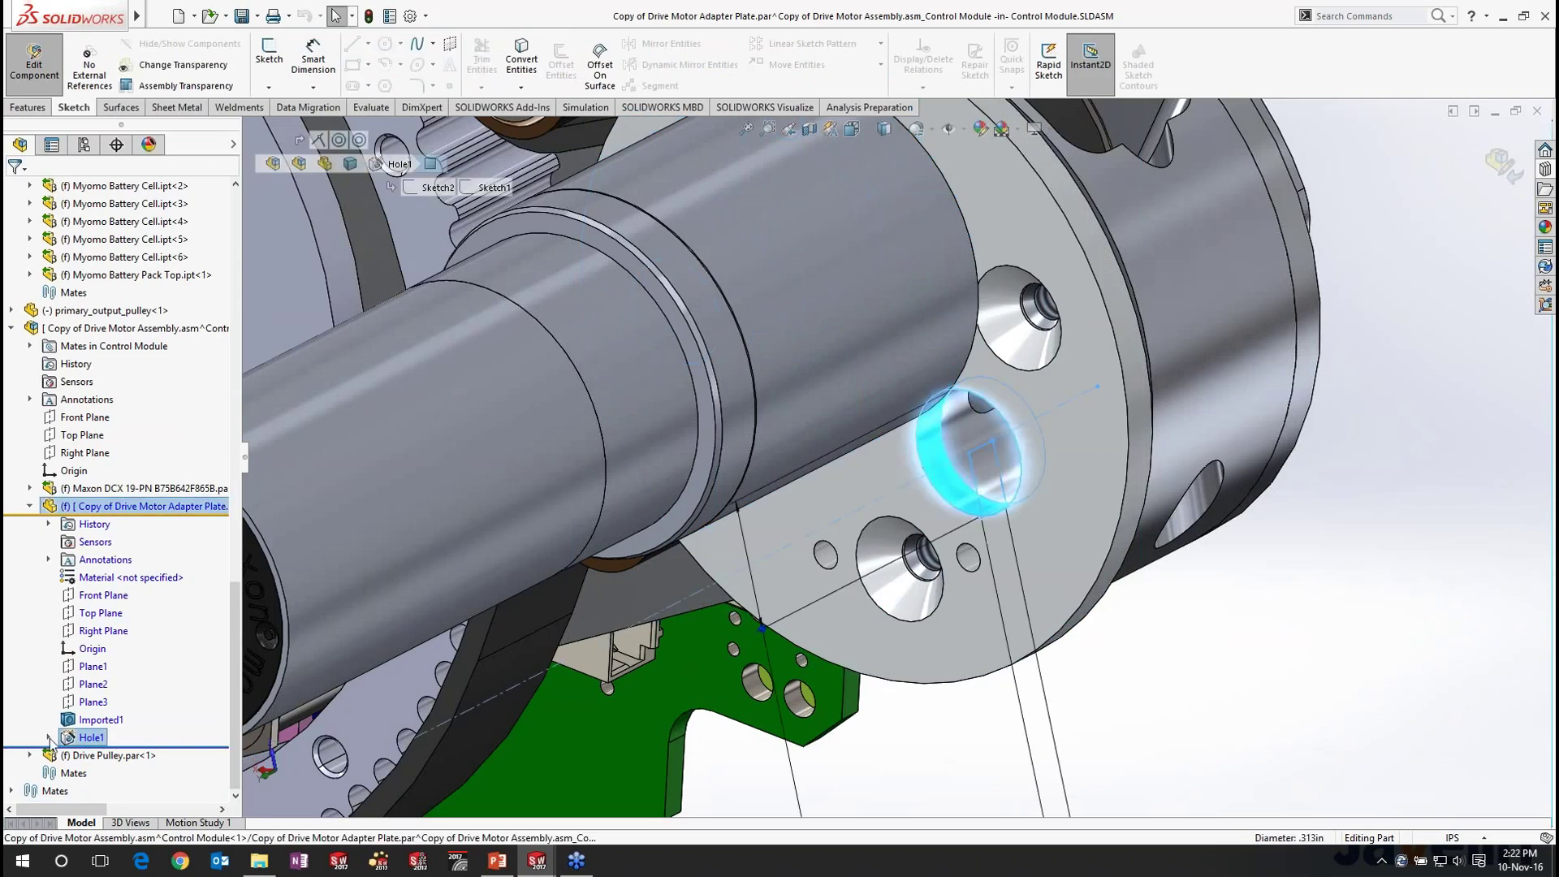
left_click(48, 737)
left_click(121, 755)
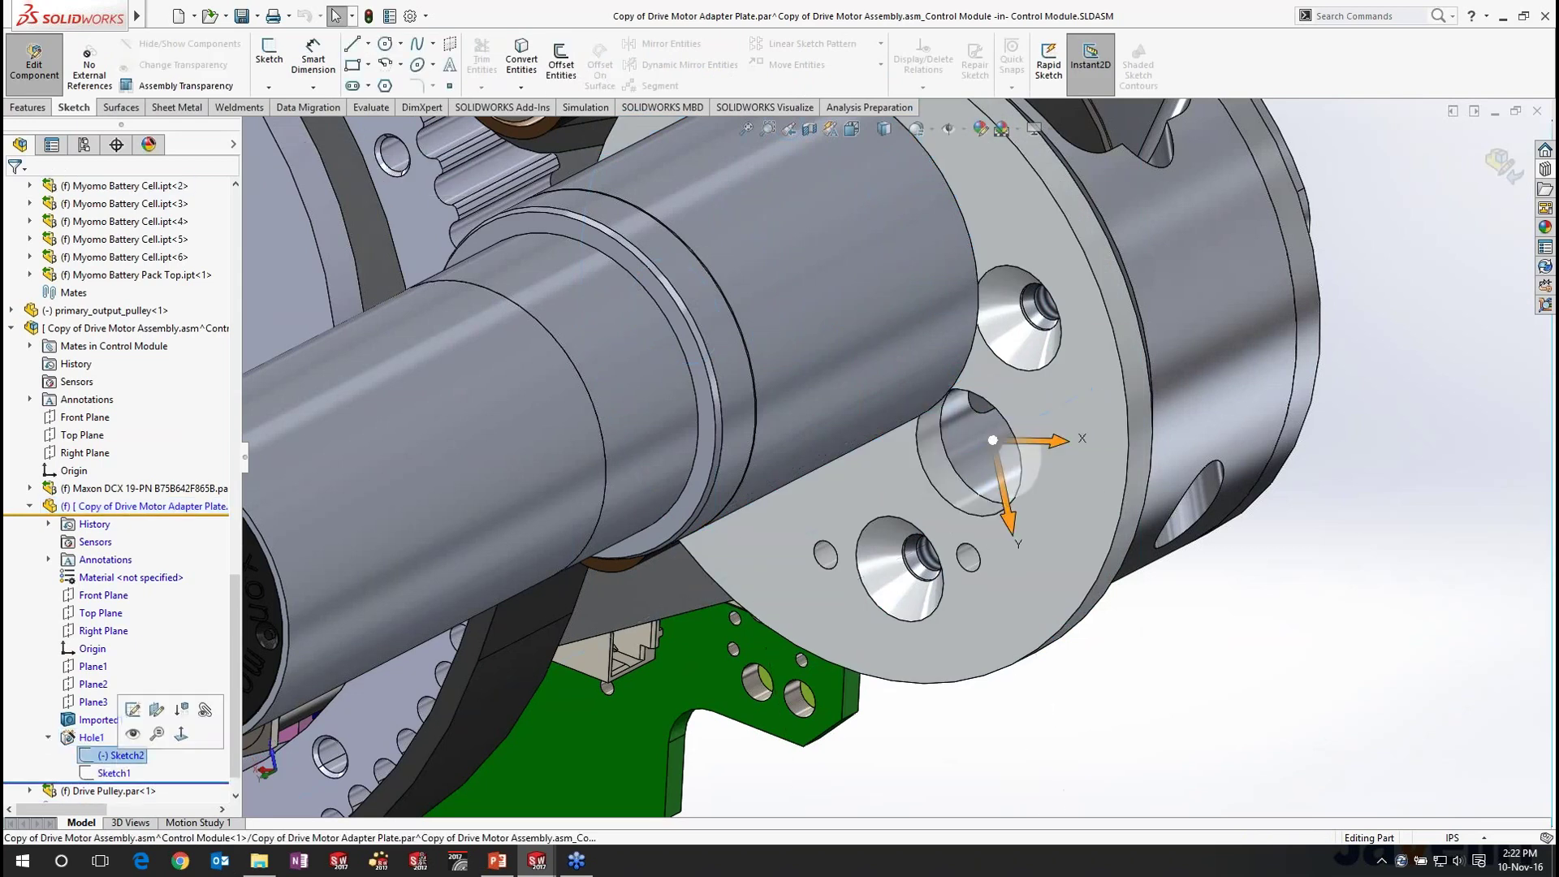
left_click(133, 713)
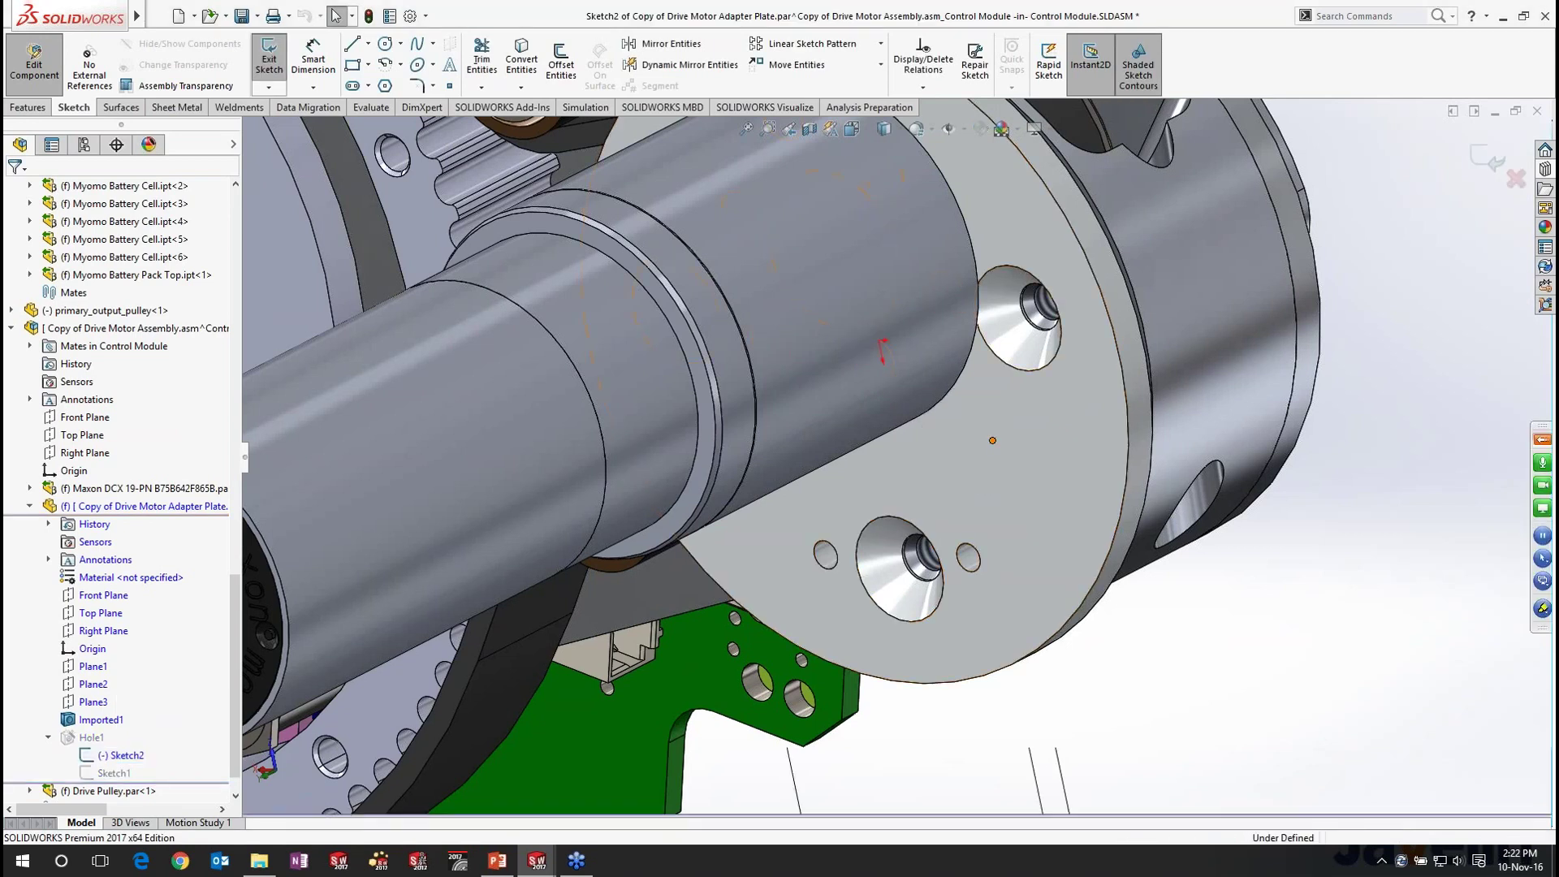
Step: Make the hole's centre point concentric with the circular edge of the Drive Motor Input Bracket's hole and exit the sketch
left_click(992, 441)
mouse_move(1289, 463)
middle_mouse_down()
mouse_move(1300, 469)
mouse_move(1264, 359)
middle_mouse_up()
left_click(1266, 361, "ctrl")
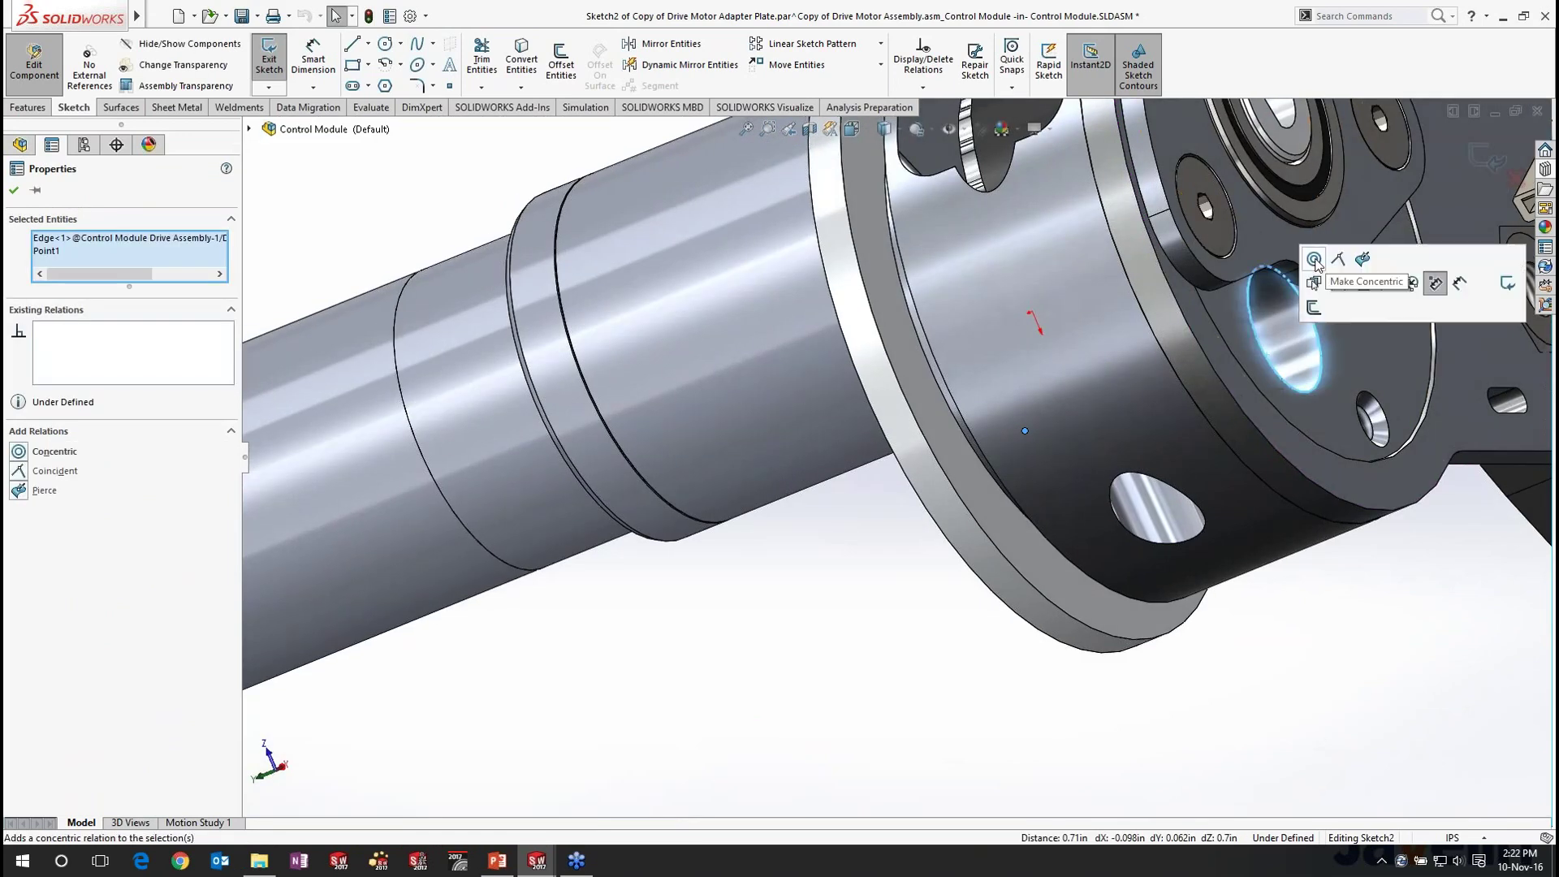
left_click(1316, 259)
left_click(819, 661)
scroll(822, 660, "up", 6)
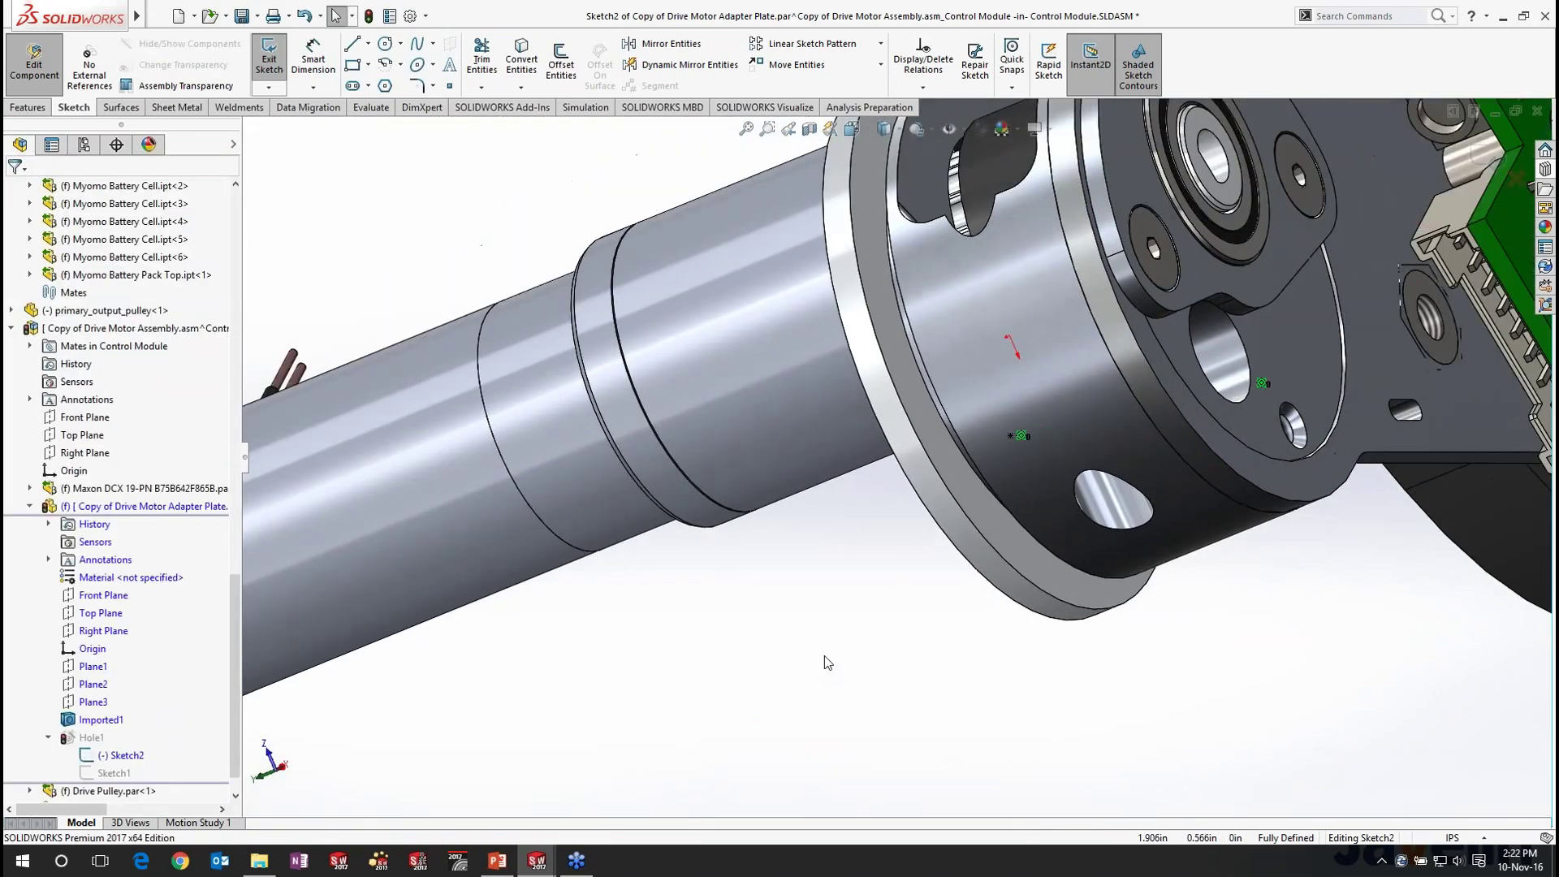
middle_click_drag(825, 656, 974, 594)
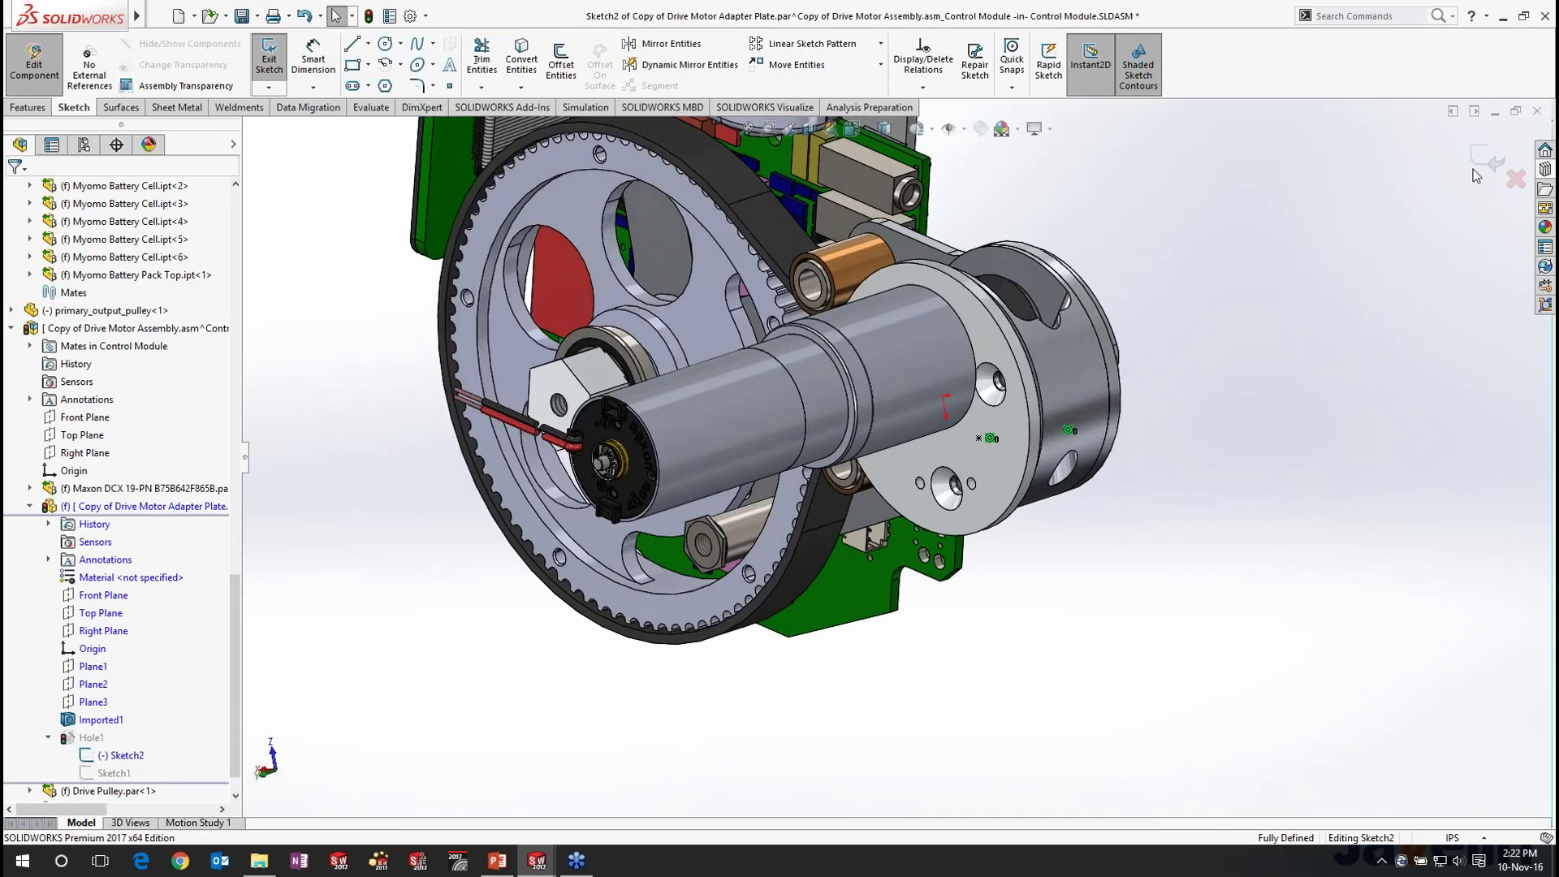
left_click(1473, 168)
Step: Finish editing the adapter plate in the assembly and inspect its hole's alignment with the bracket hole
scroll(988, 448, "down", 3)
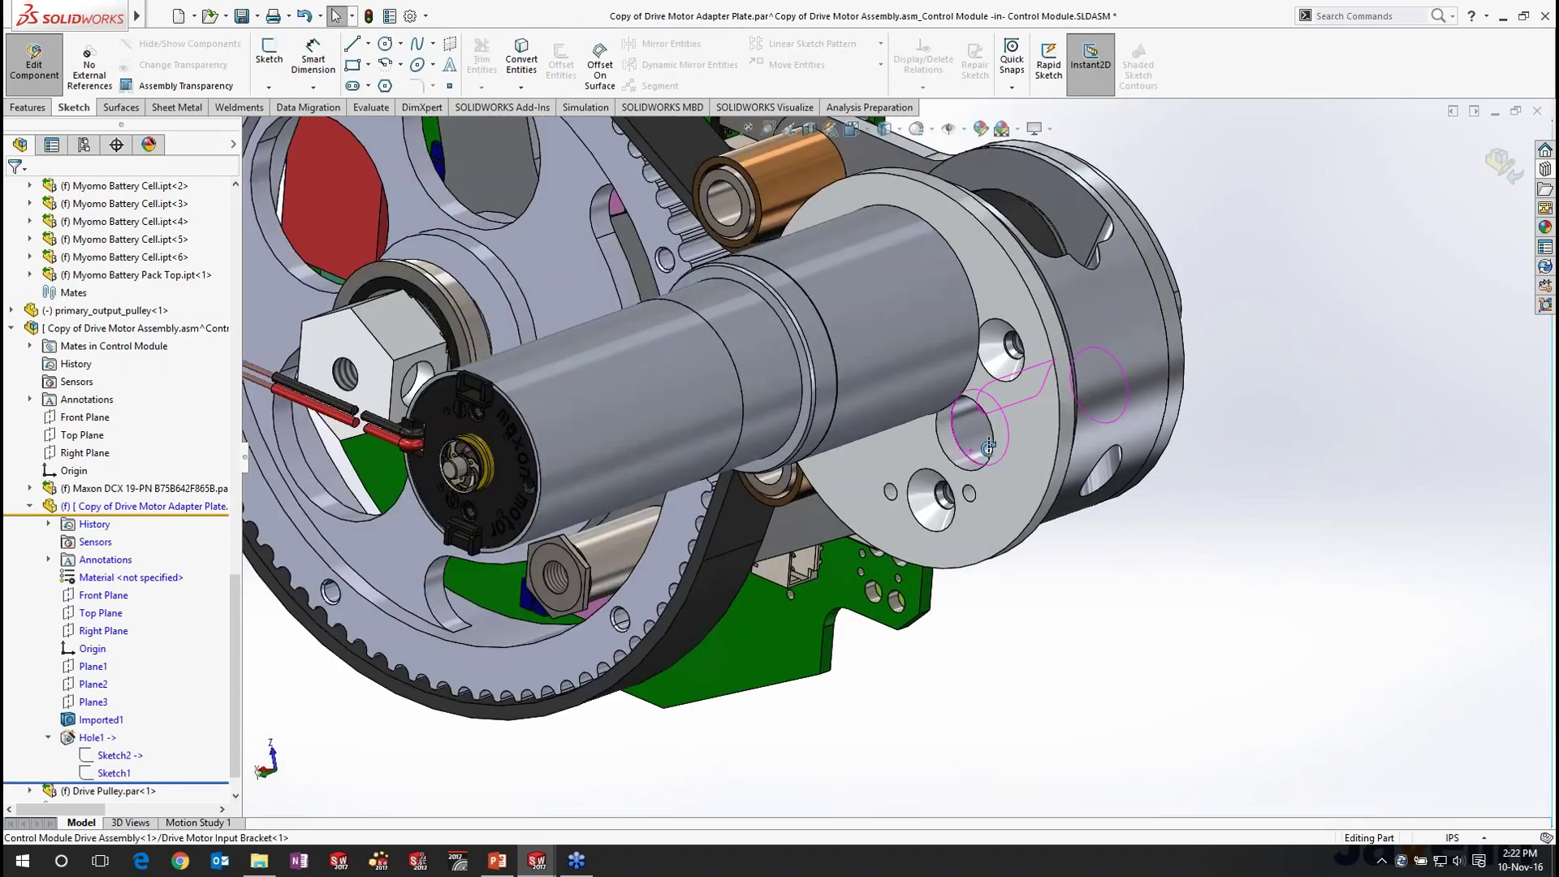
middle_click_drag(988, 448, 957, 497)
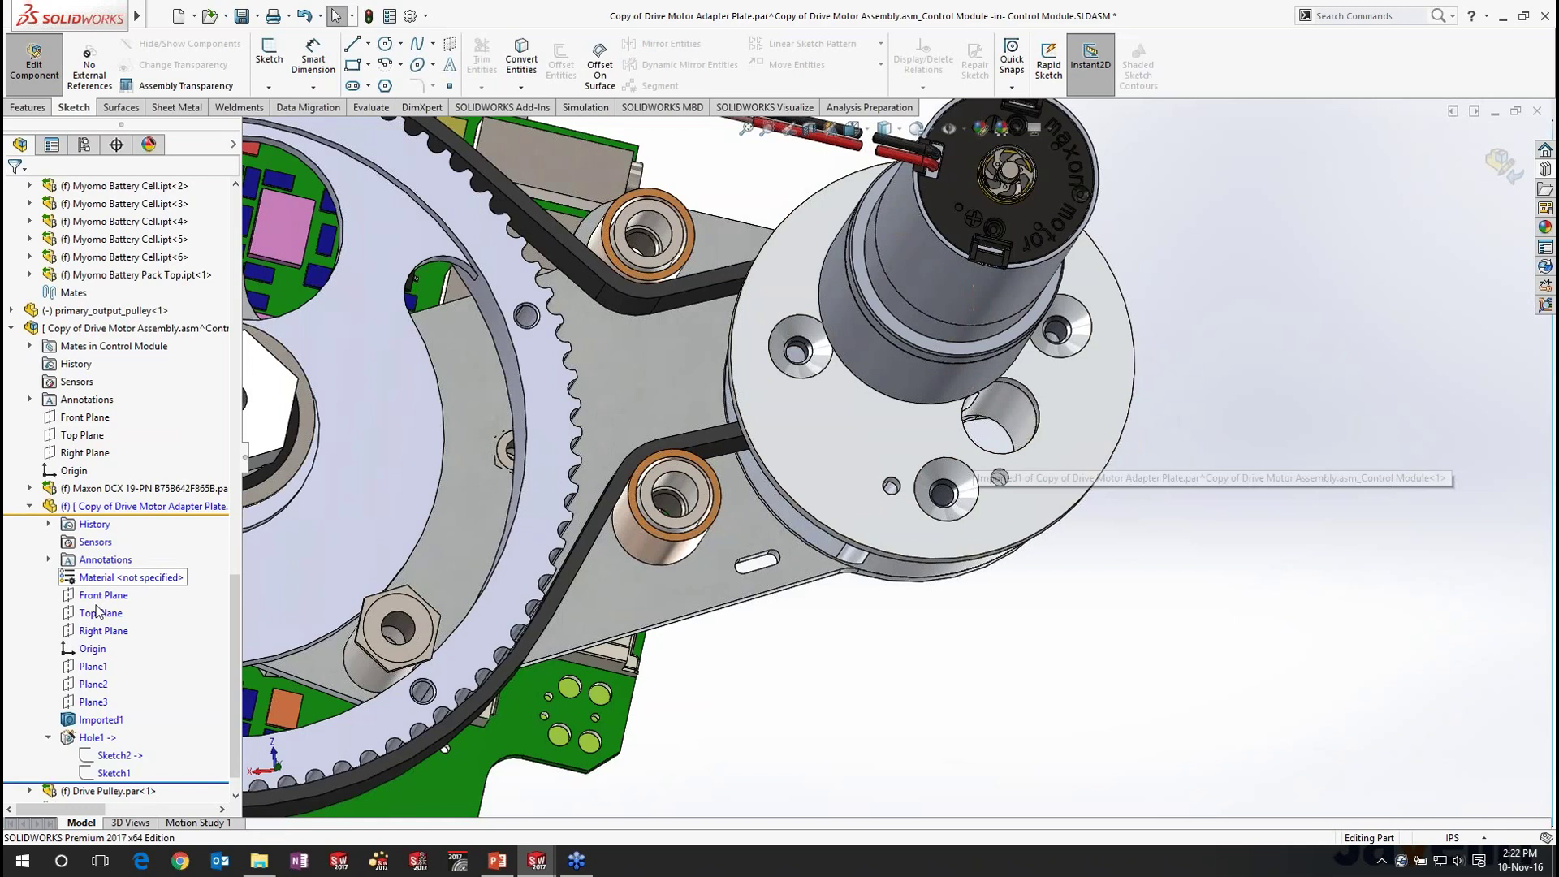
left_click(70, 497)
left_click(98, 419)
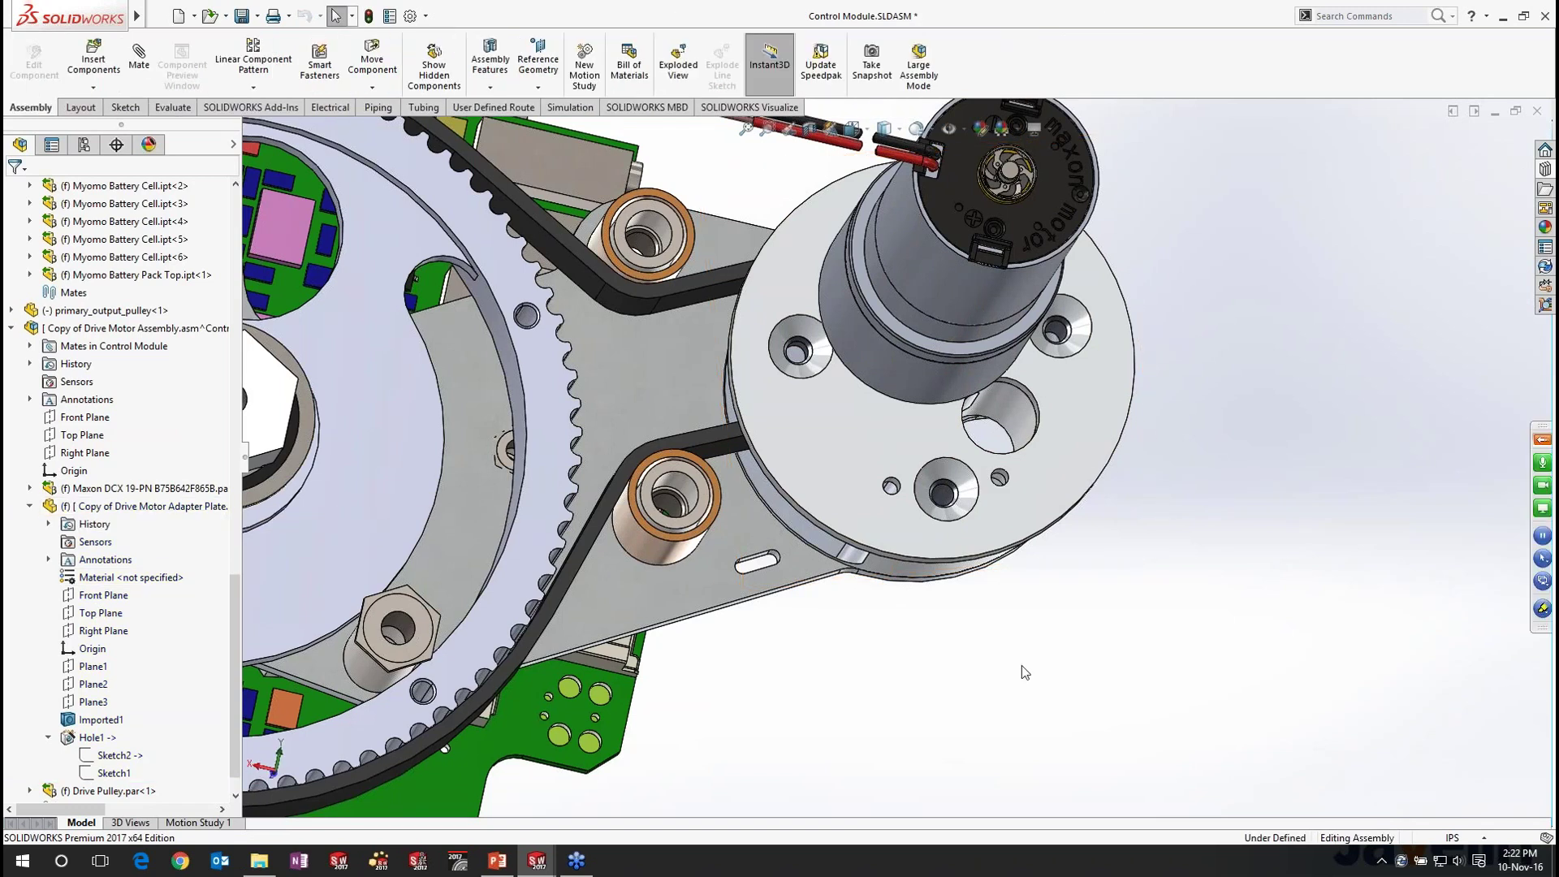
middle_click_drag(1021, 665, 964, 680)
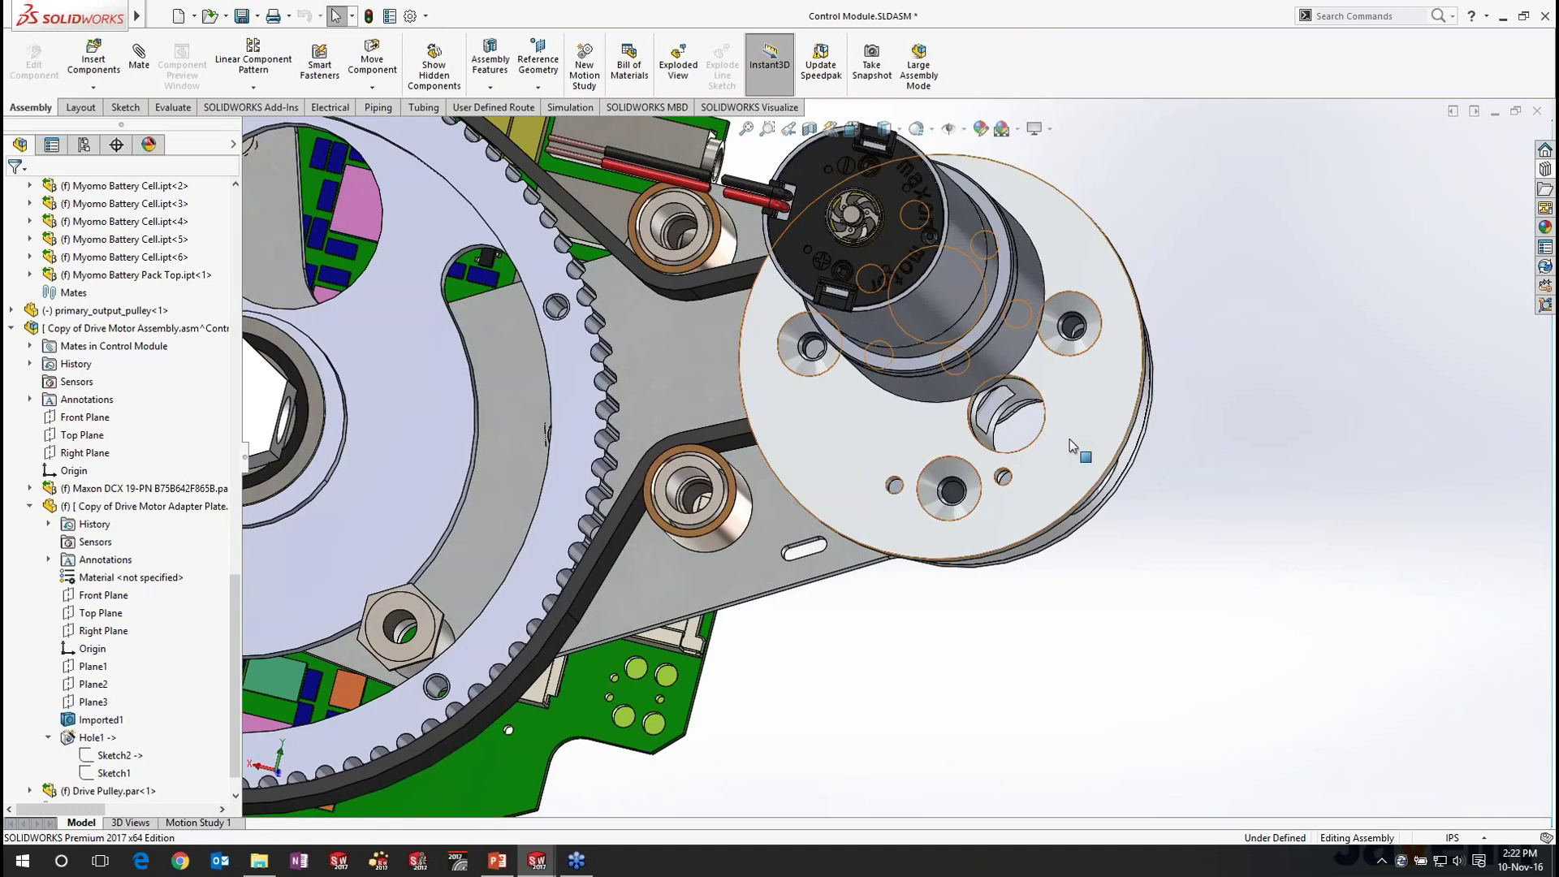
middle_click_drag(1070, 440, 1015, 451)
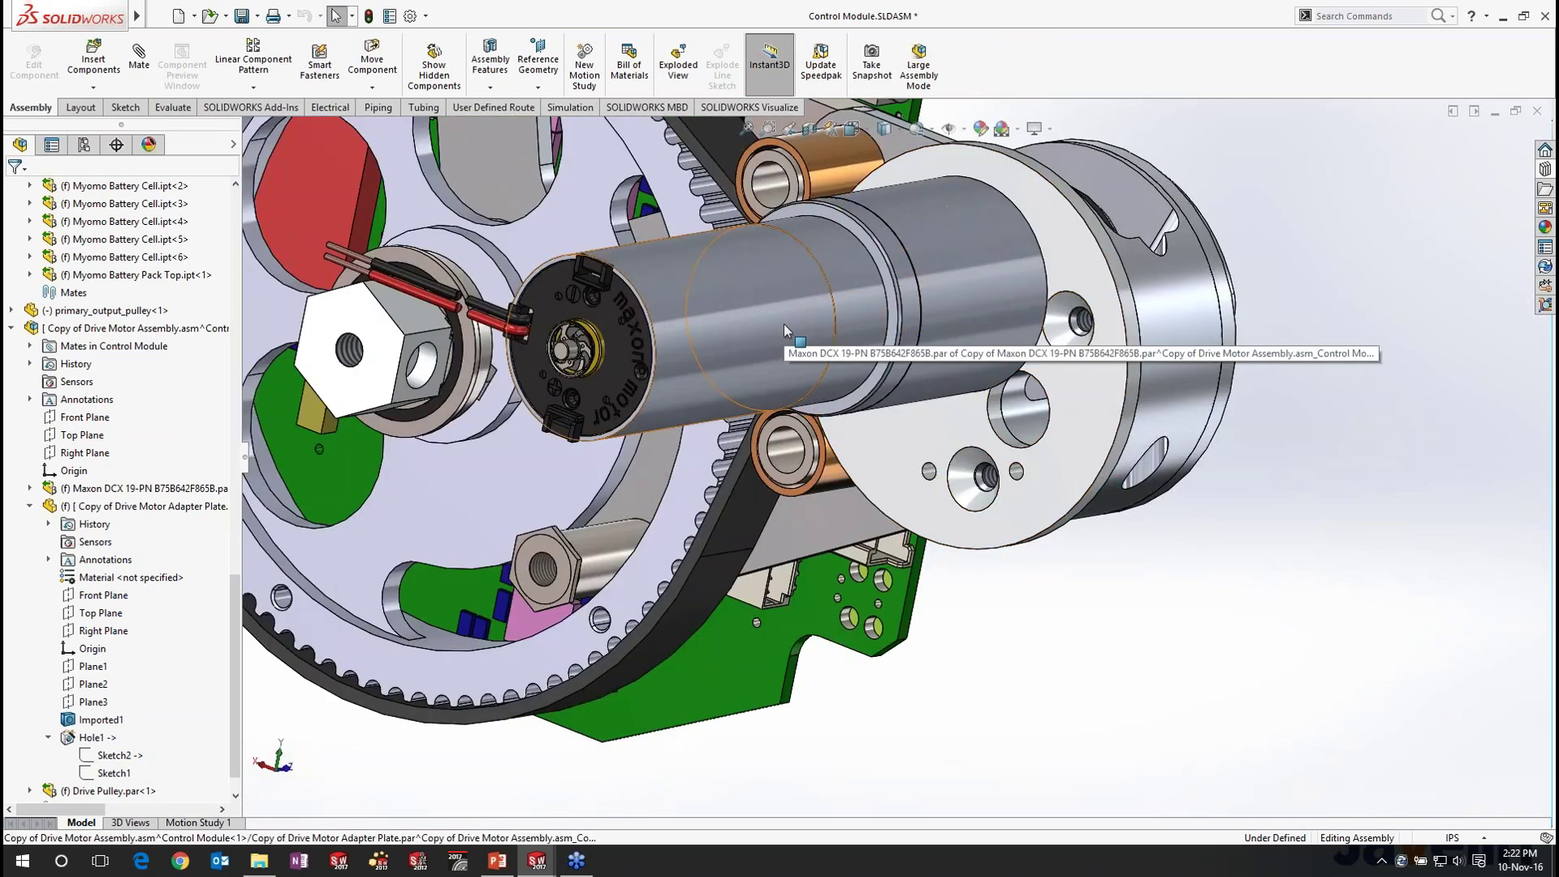